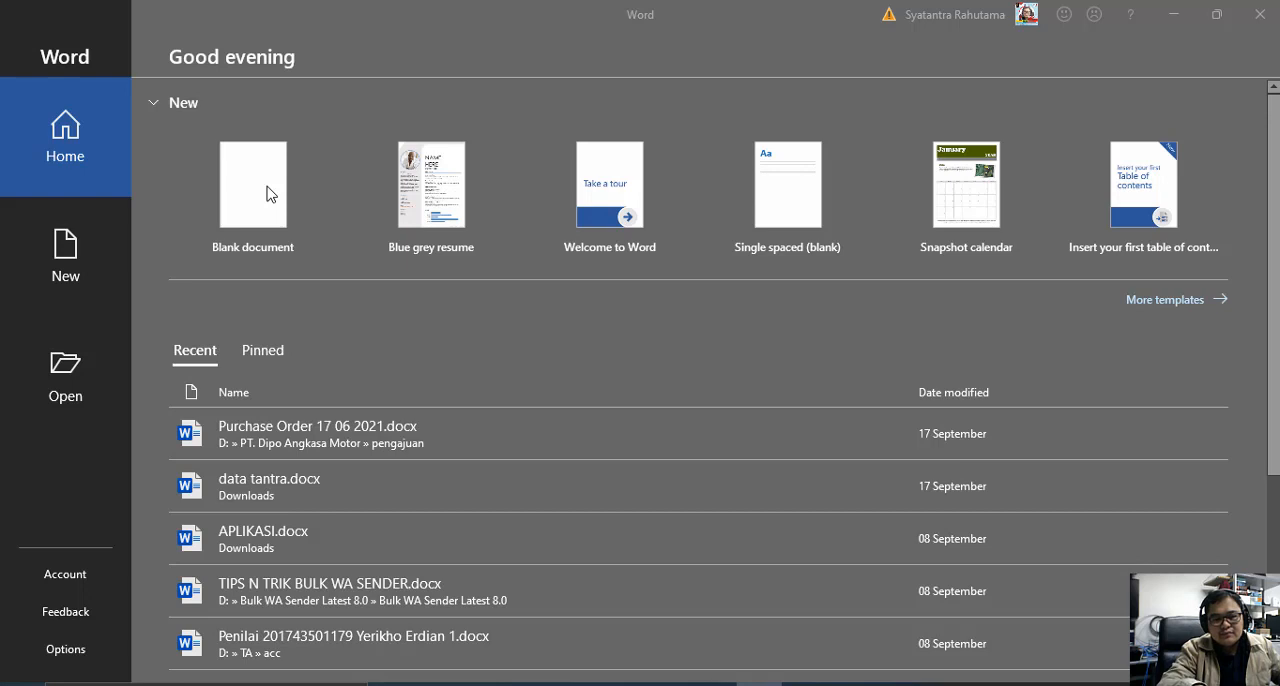
Create a blank document and begin adding a new source for a citation.
click(267, 187)
click(268, 193)
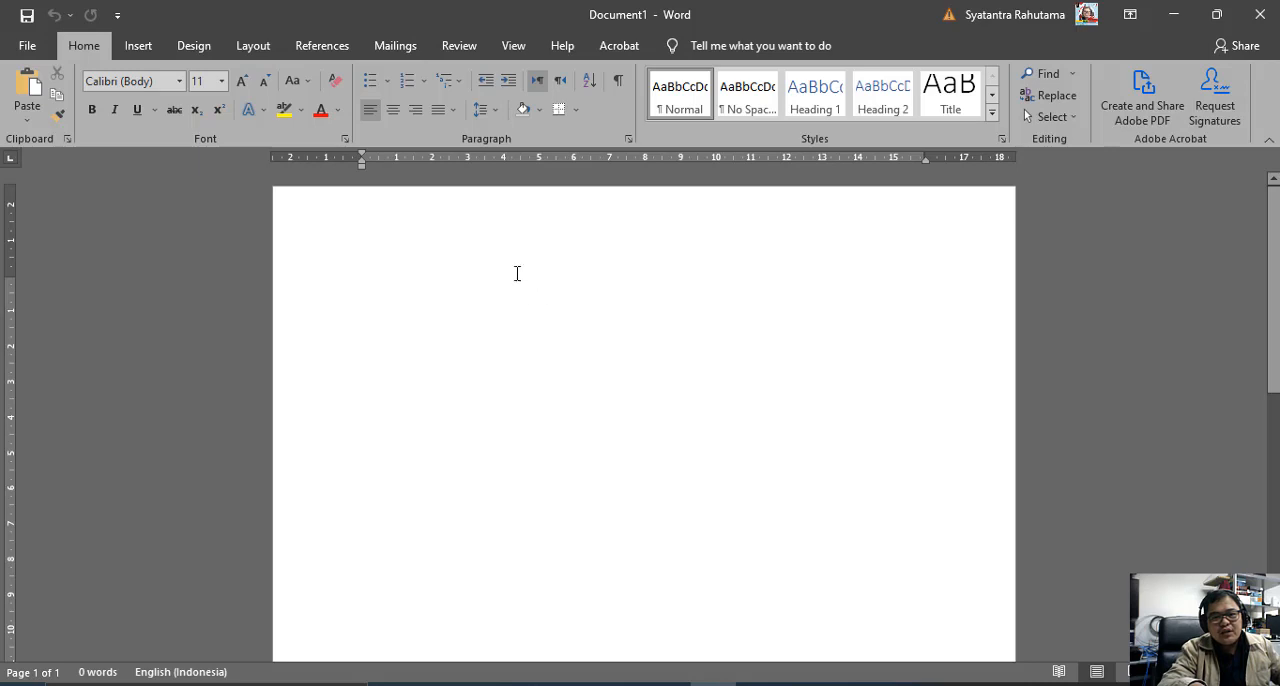
click(345, 45)
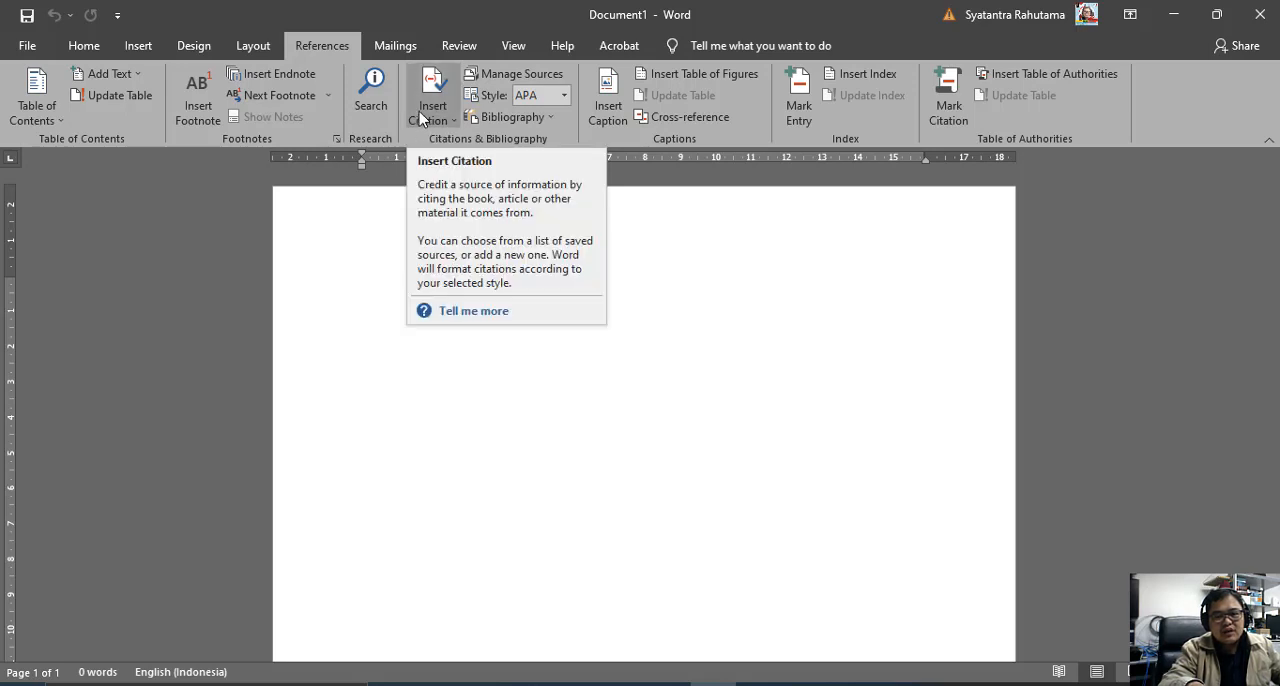
click(421, 119)
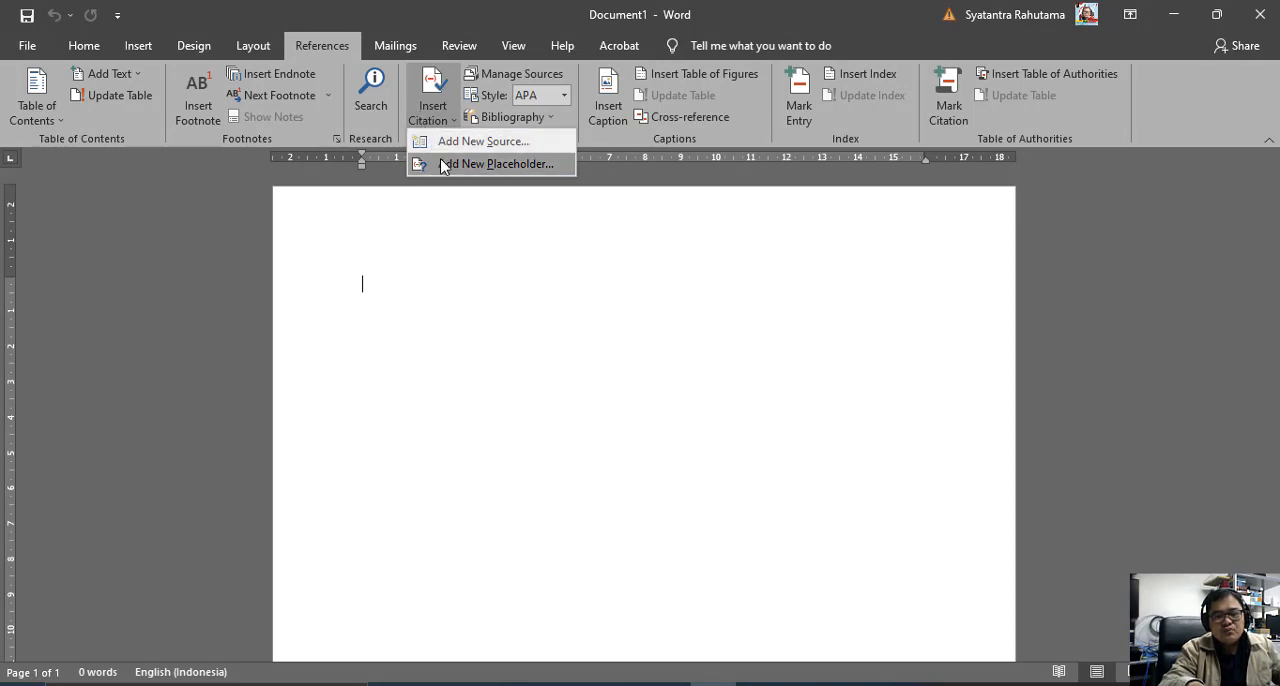
click(445, 118)
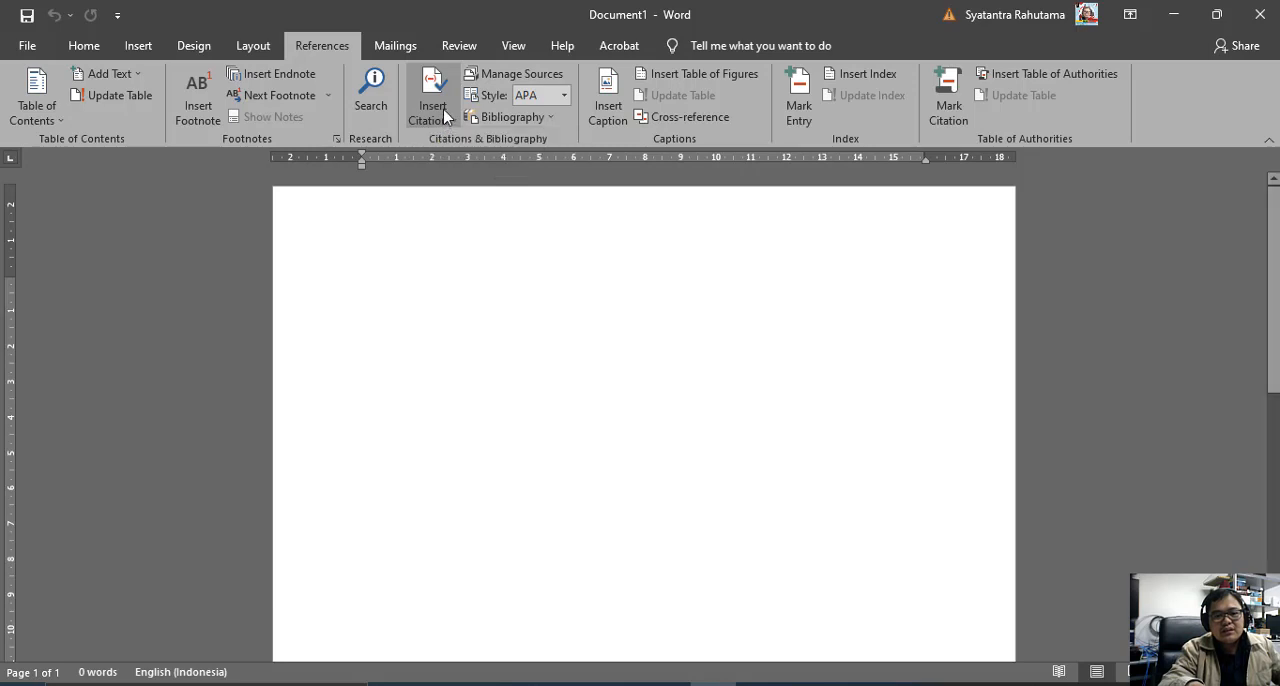
click(445, 118)
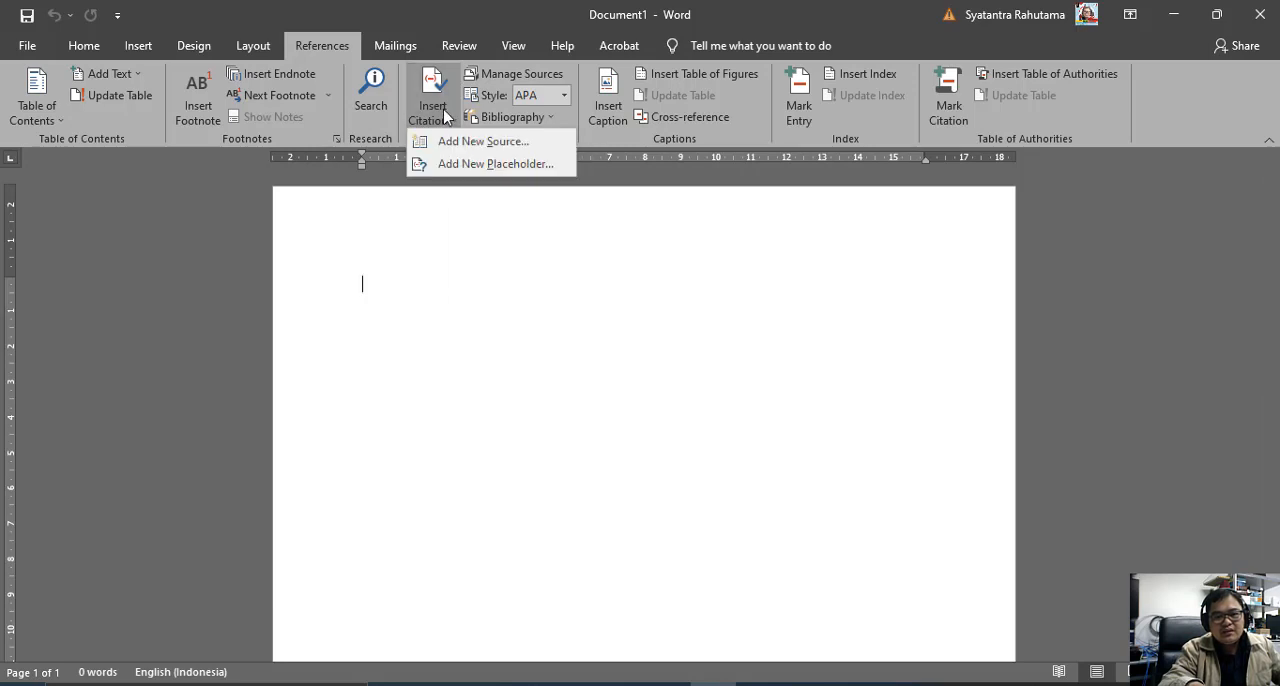
click(447, 143)
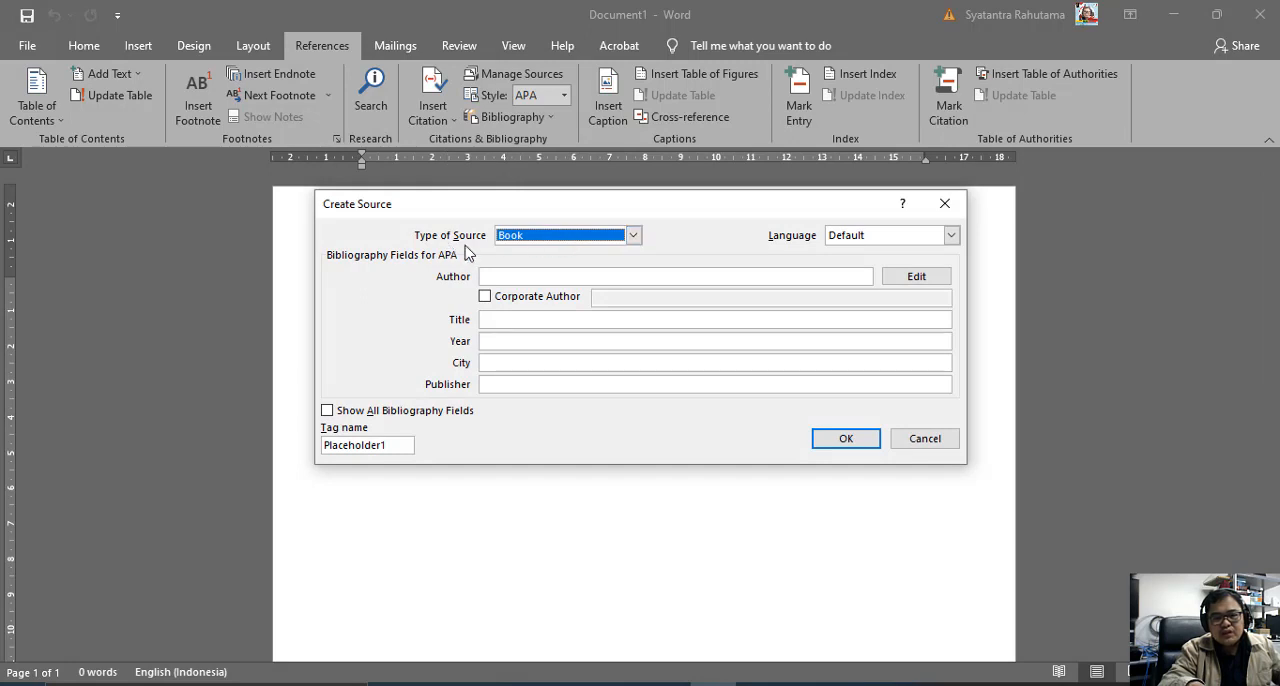
Review the source types available for the citation and set the source type to Performance.
click(634, 235)
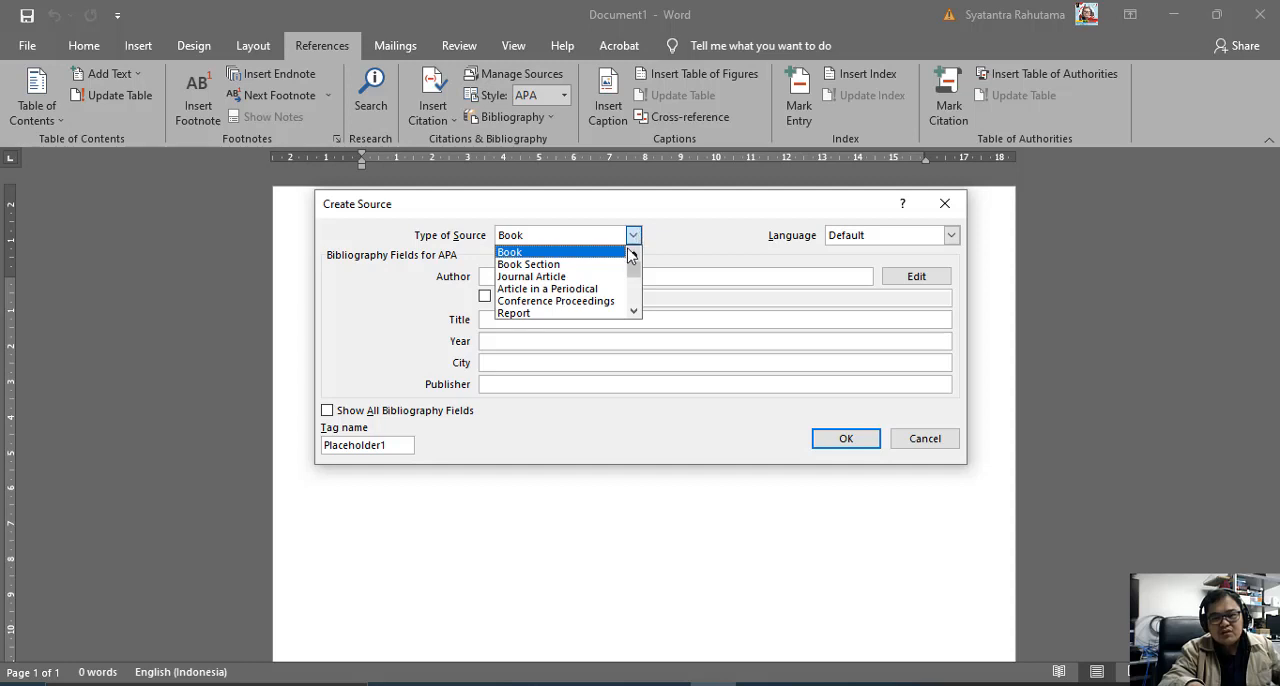
click(634, 236)
click(634, 237)
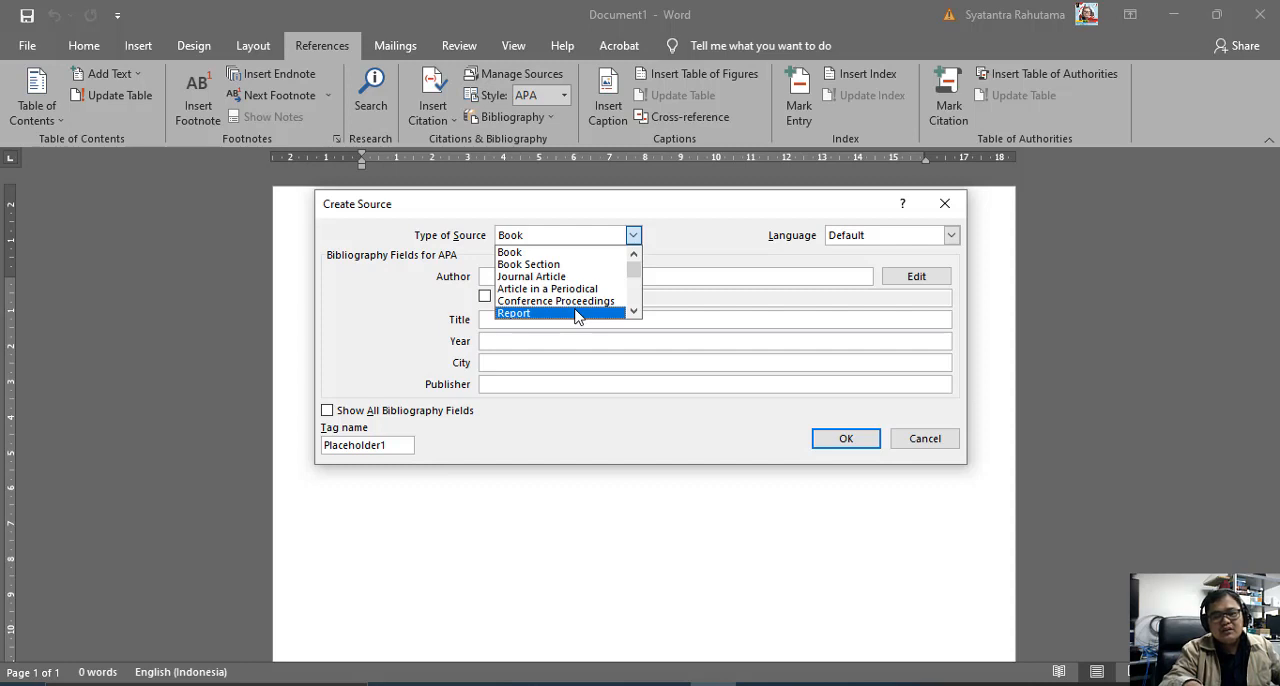
scroll(576, 317, down, 1)
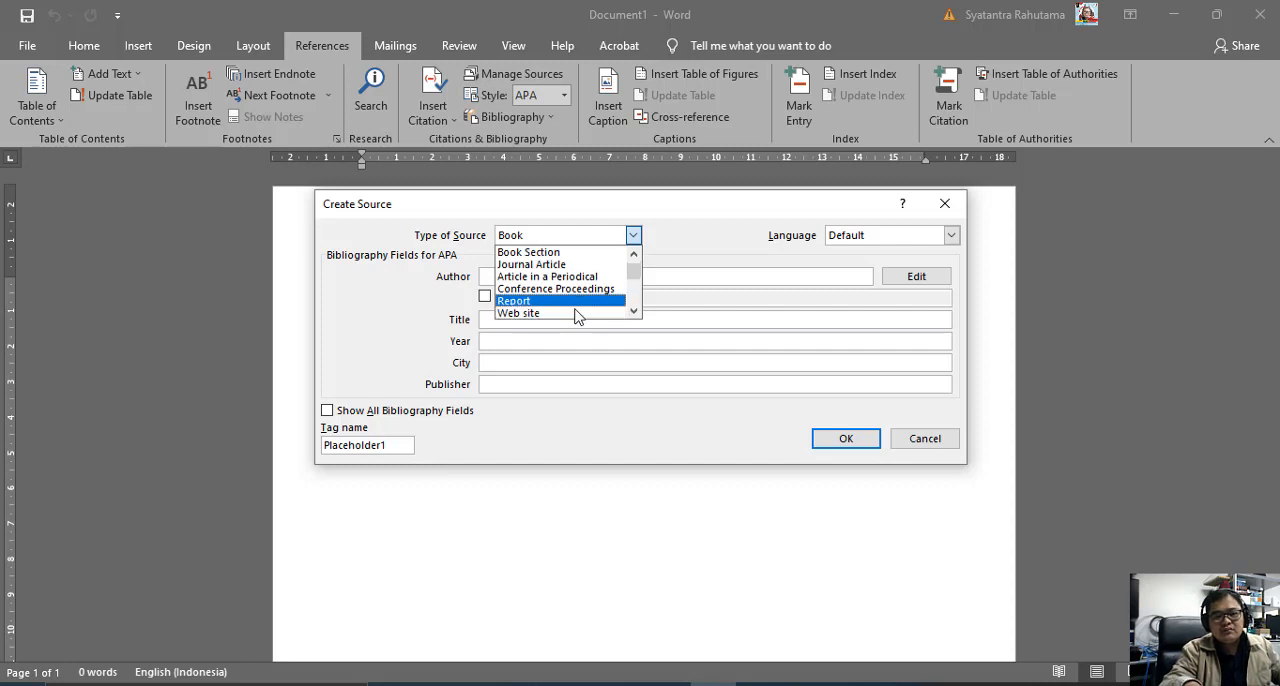
scroll(576, 317, down, 1)
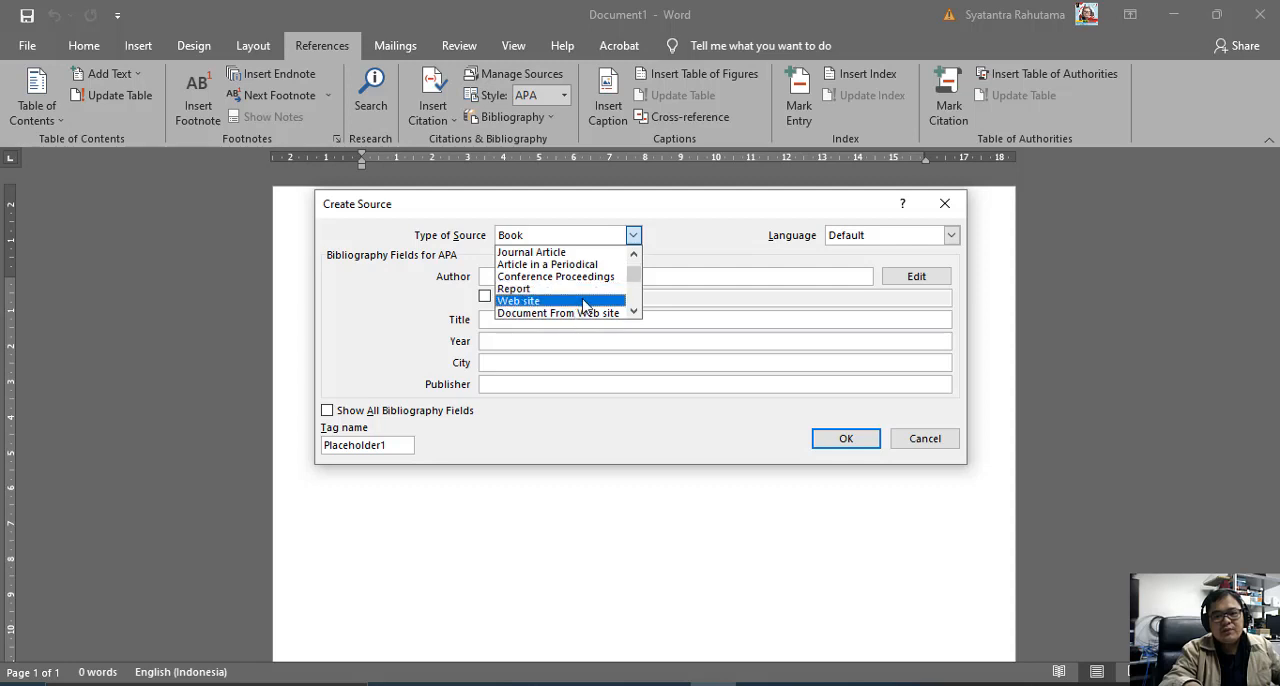
scroll(586, 305, down, 1)
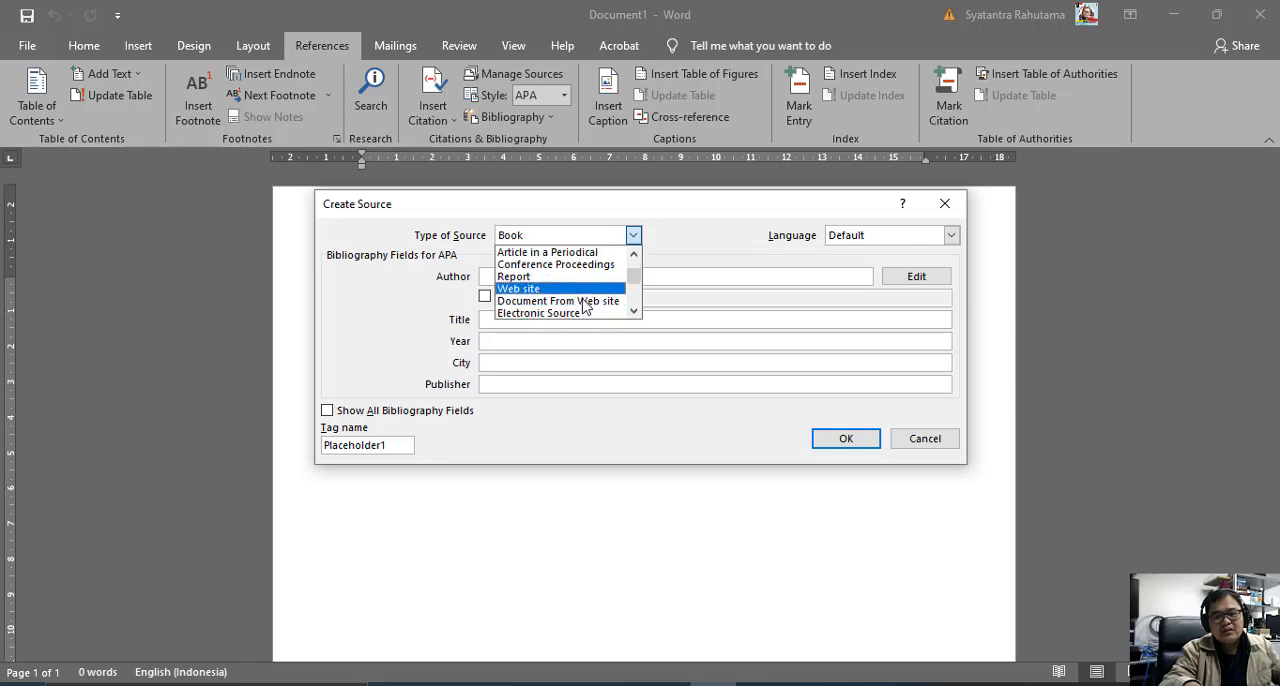
scroll(586, 305, down, 1)
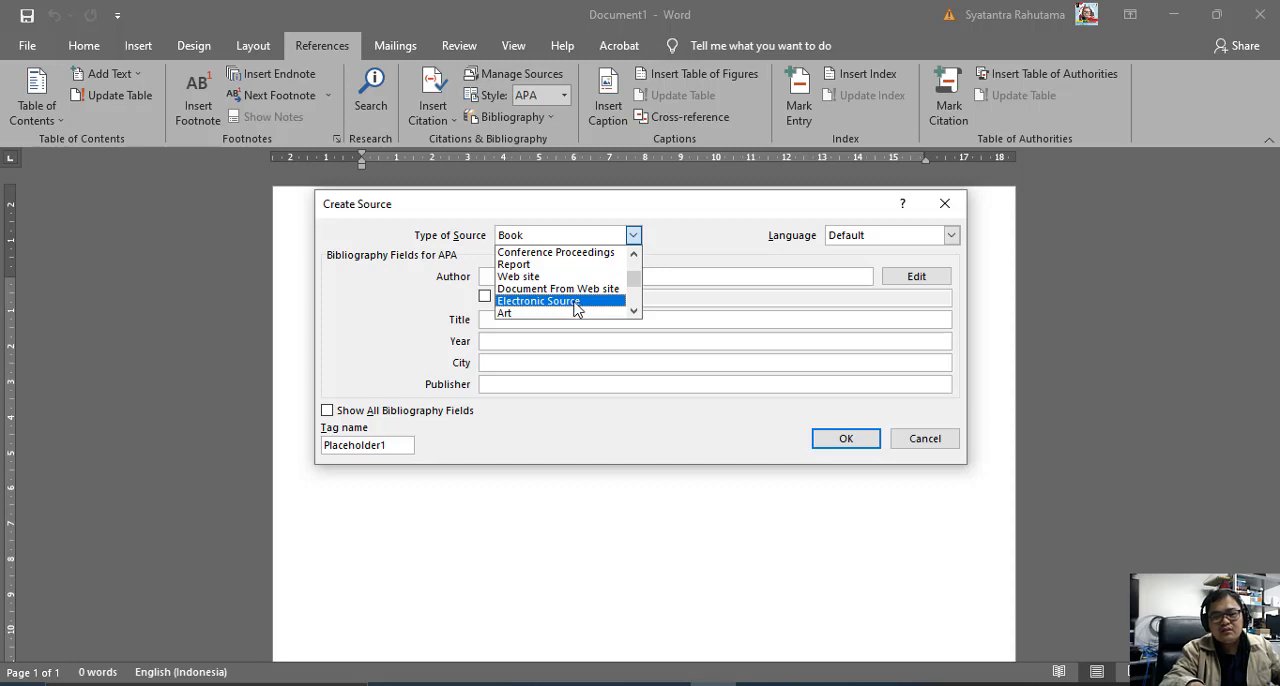
scroll(572, 316, down, 1)
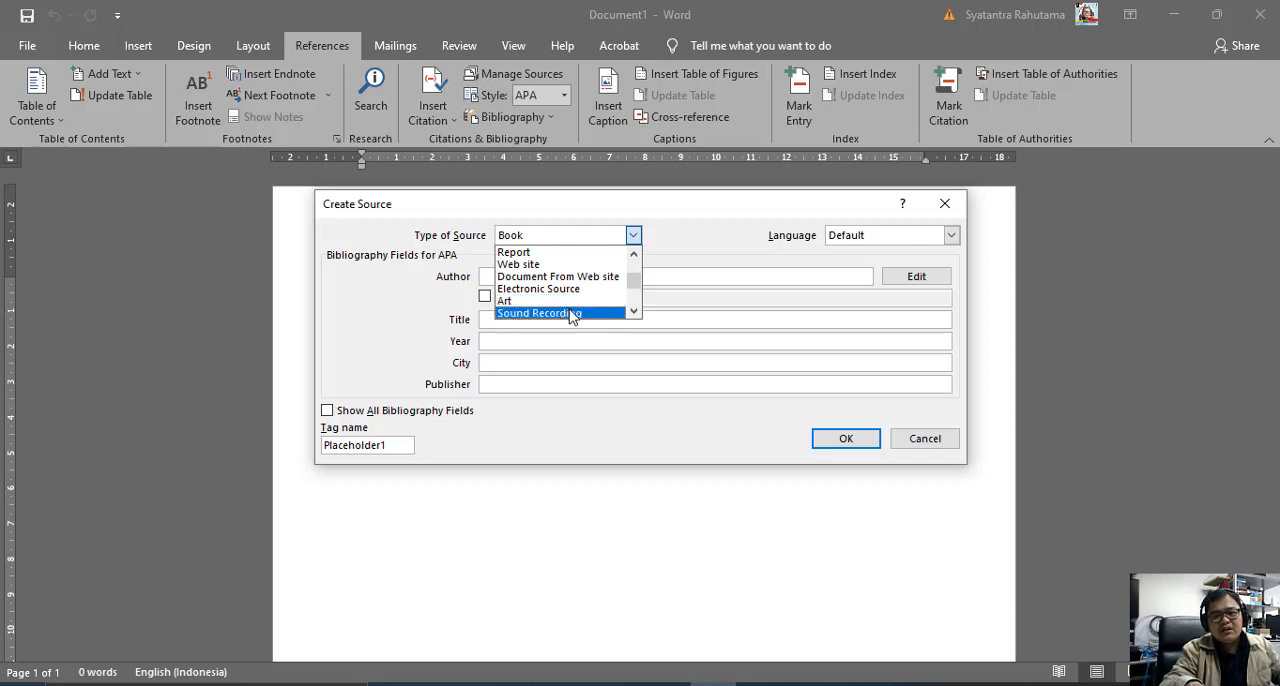
scroll(570, 312, down, 1)
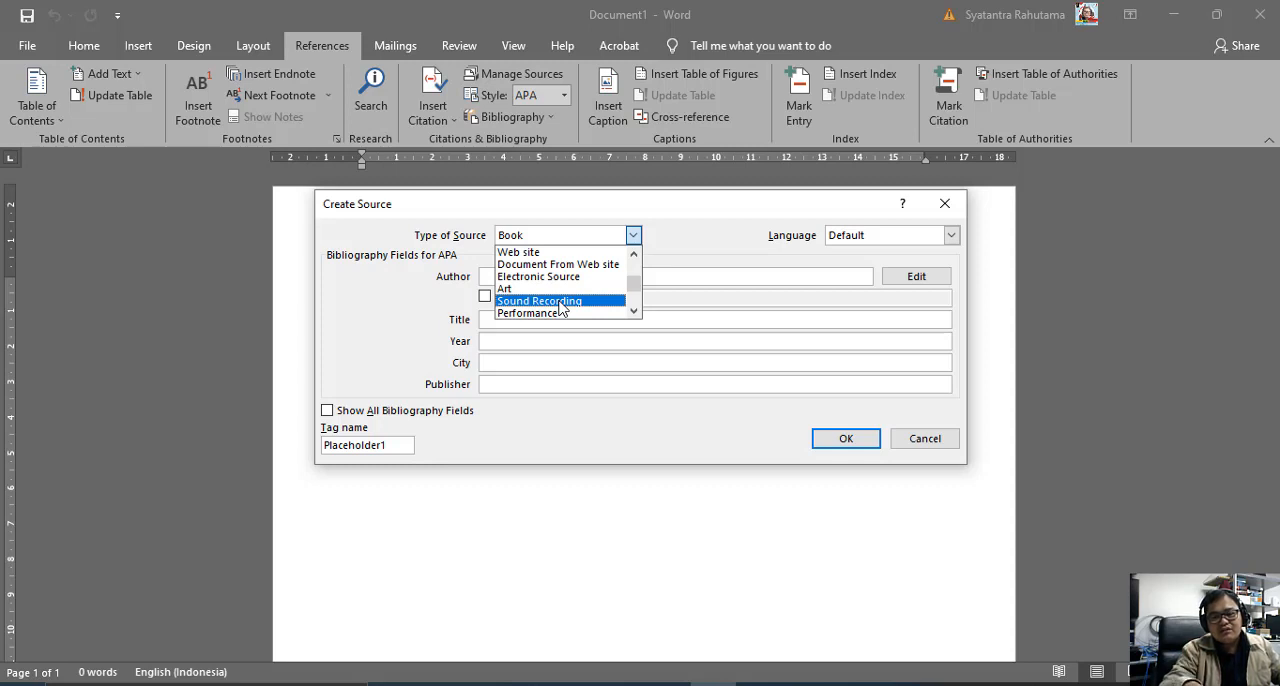
scroll(561, 307, down, 1)
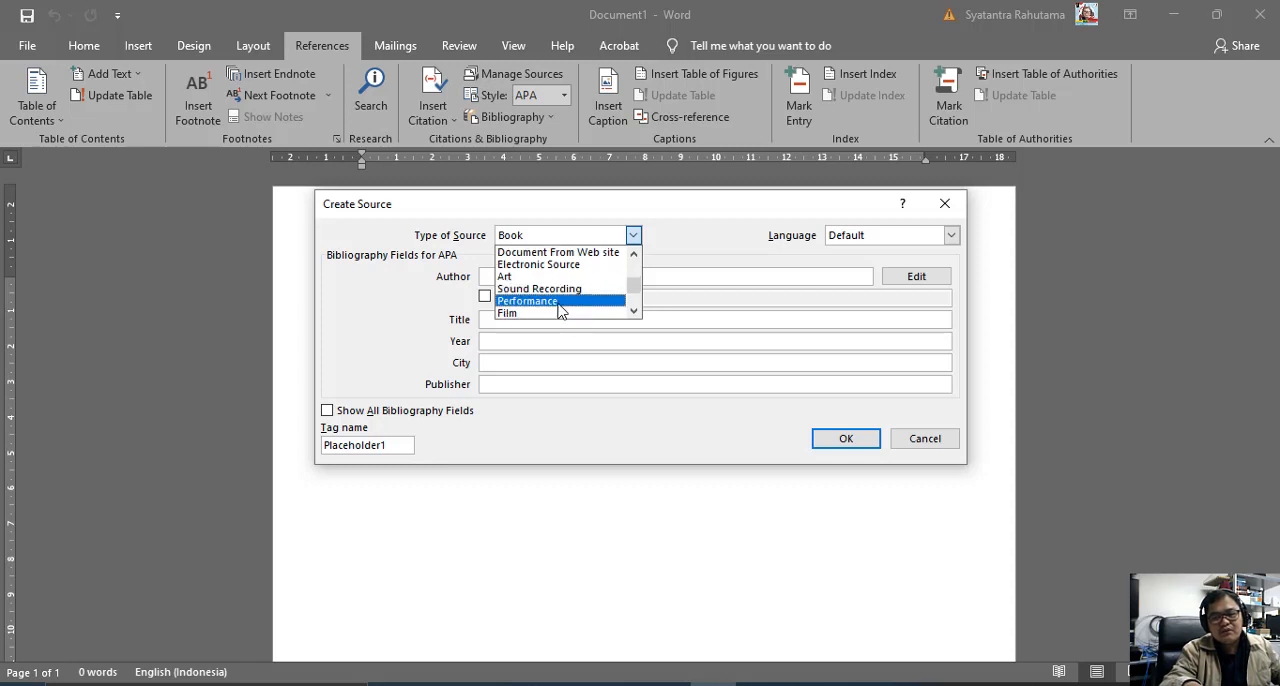
click(561, 301)
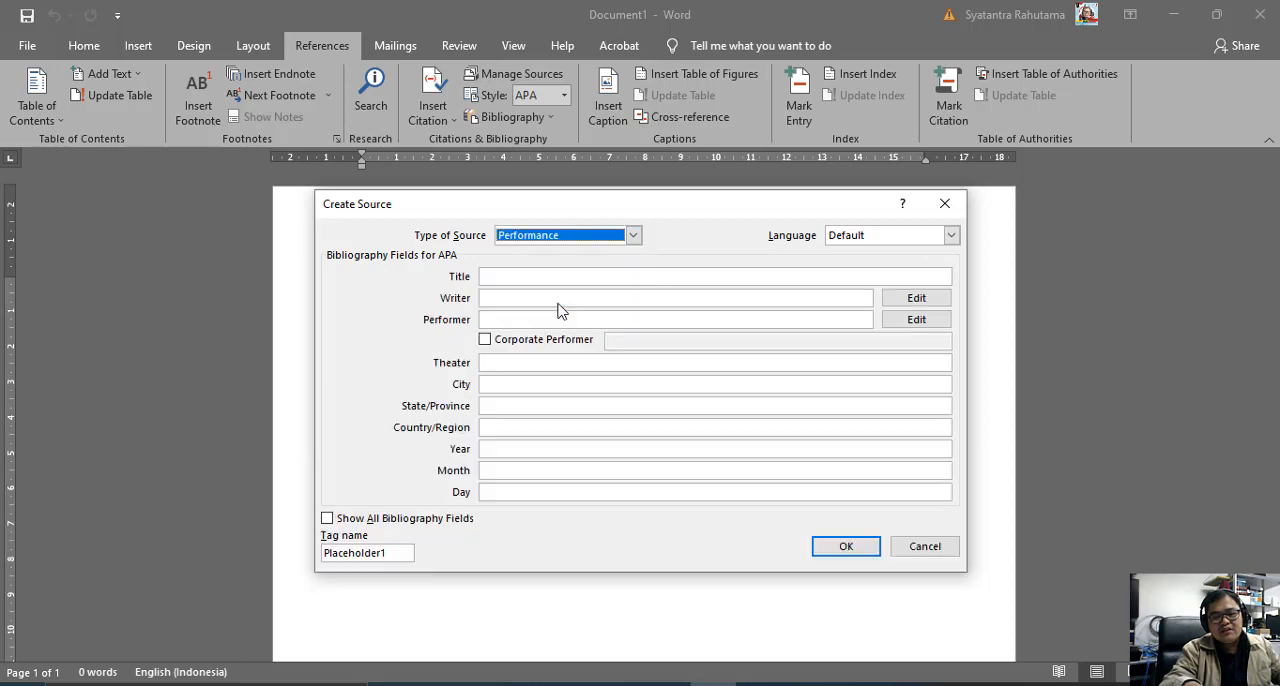
Look through the remaining source types and set the source type to Miscellaneous.
click(596, 238)
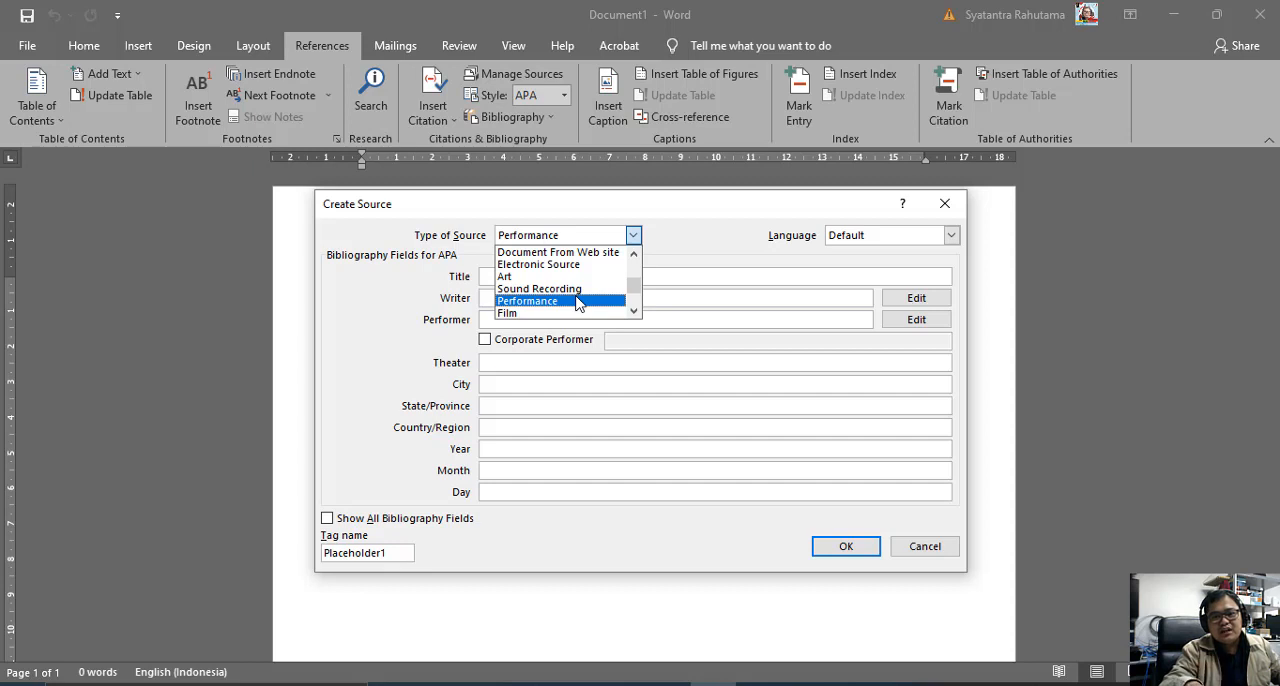
scroll(577, 304, down, 1)
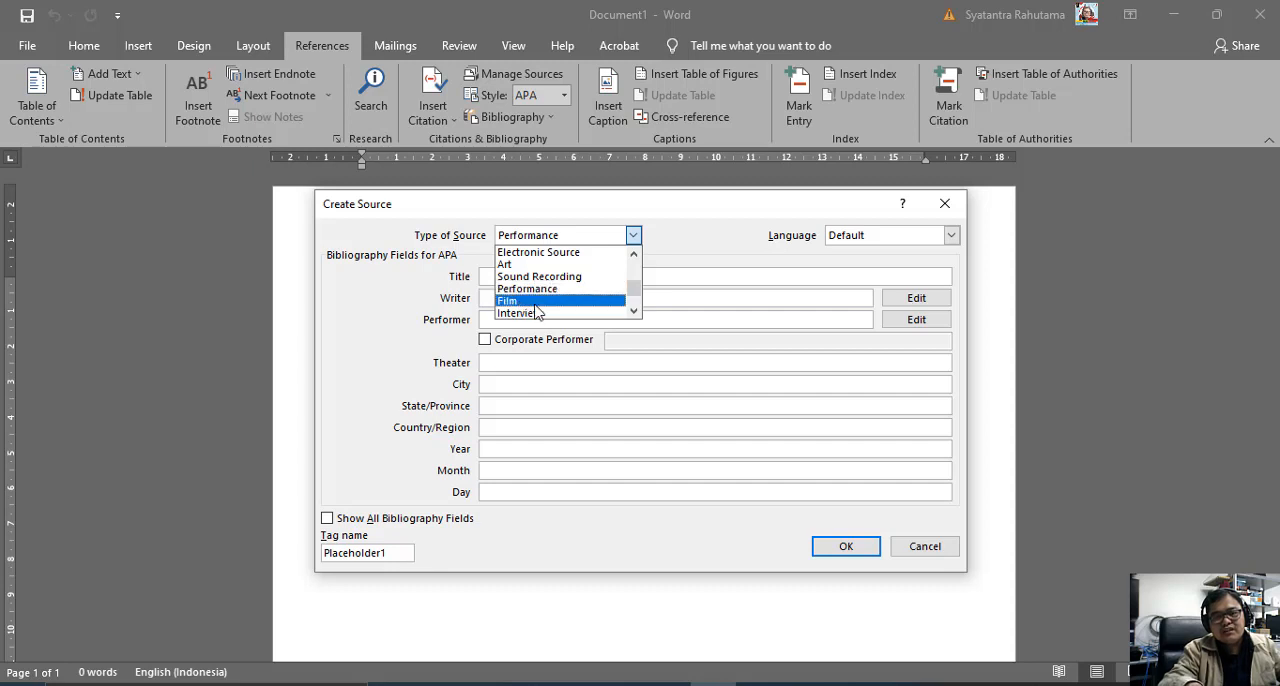
scroll(573, 300, down, 1)
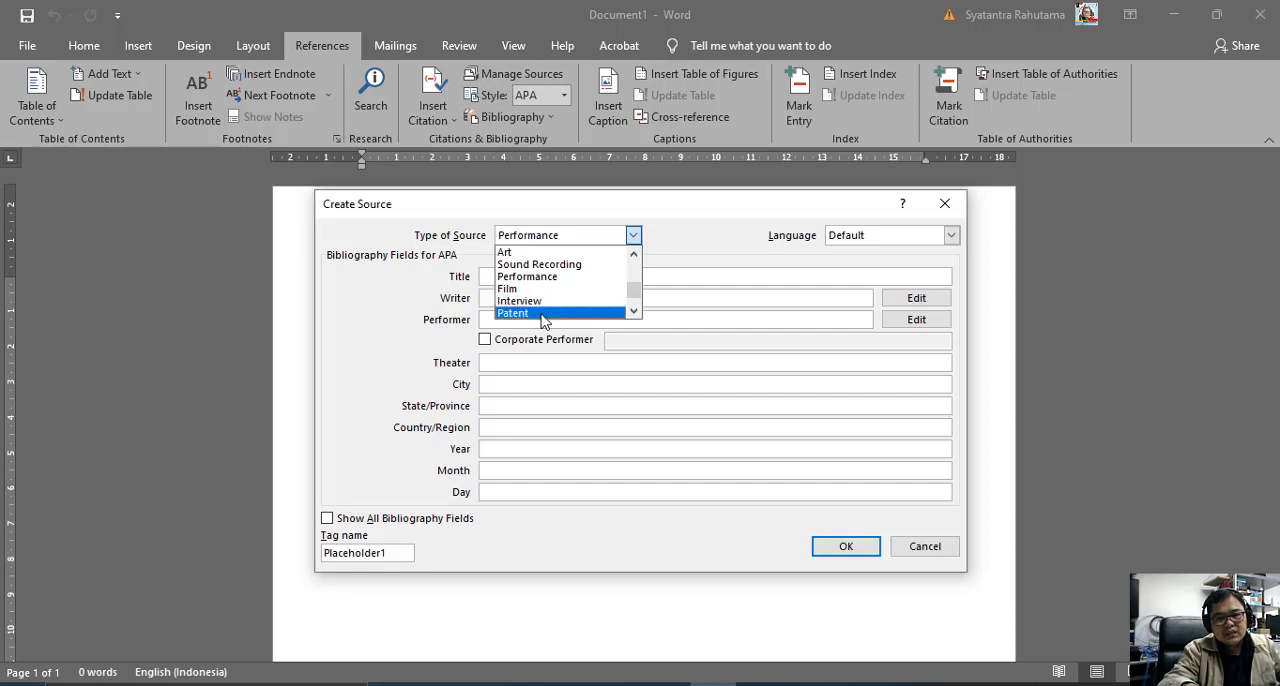
scroll(543, 318, down, 1)
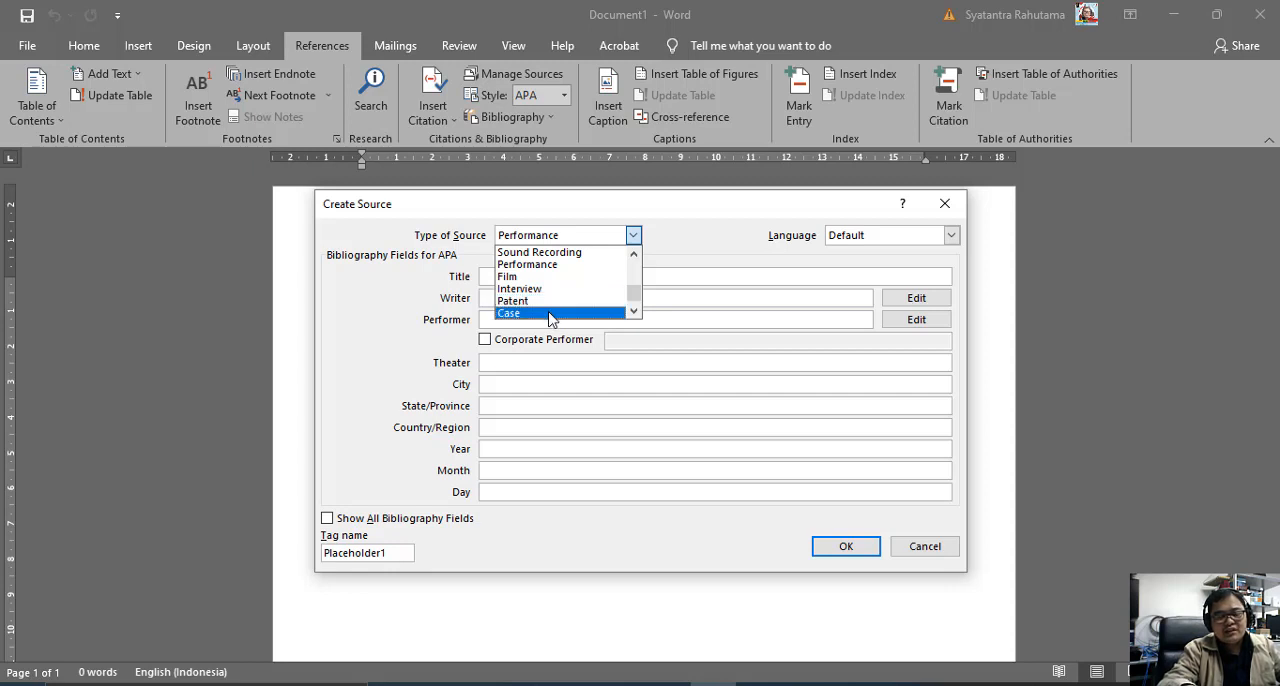
scroll(565, 308, down, 1)
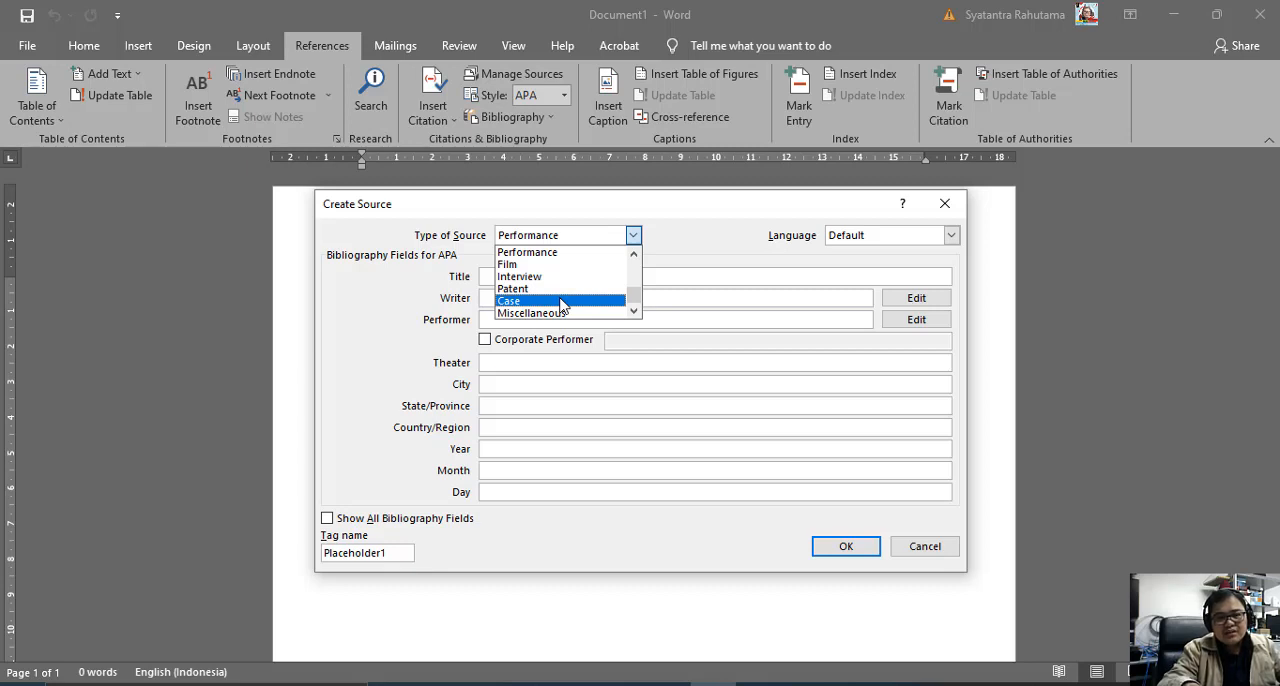
click(578, 313)
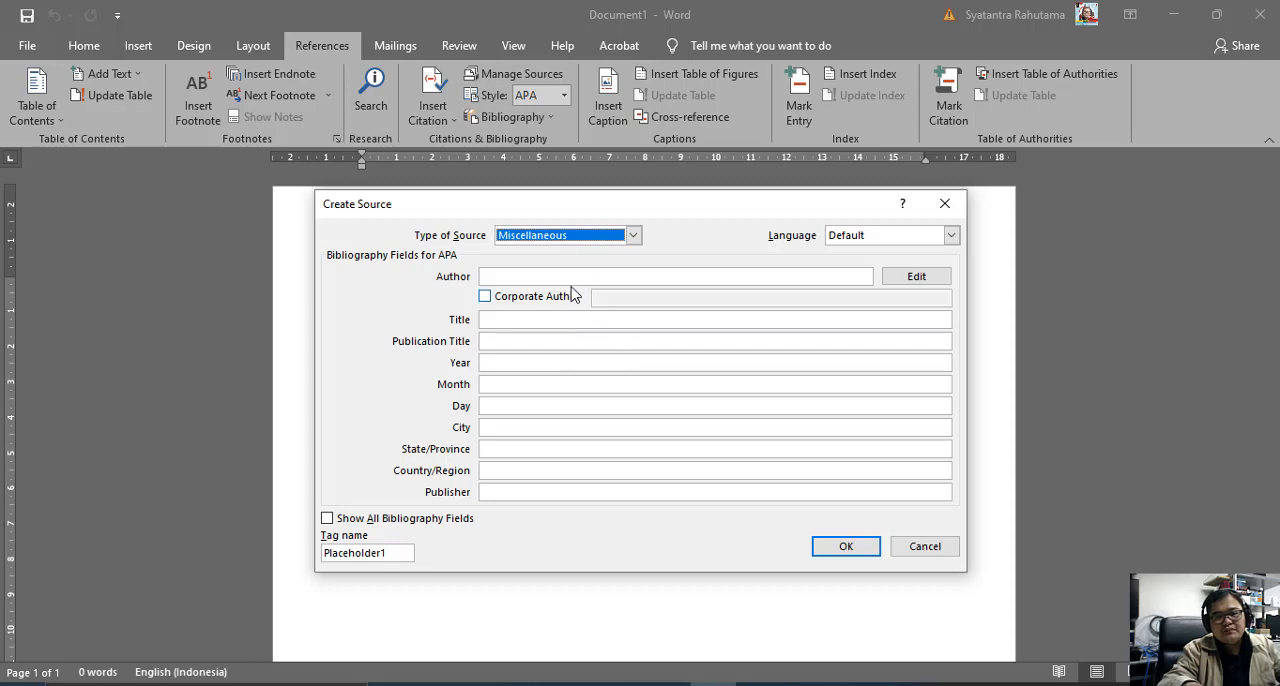
Set the new source's type back to Book.
click(608, 238)
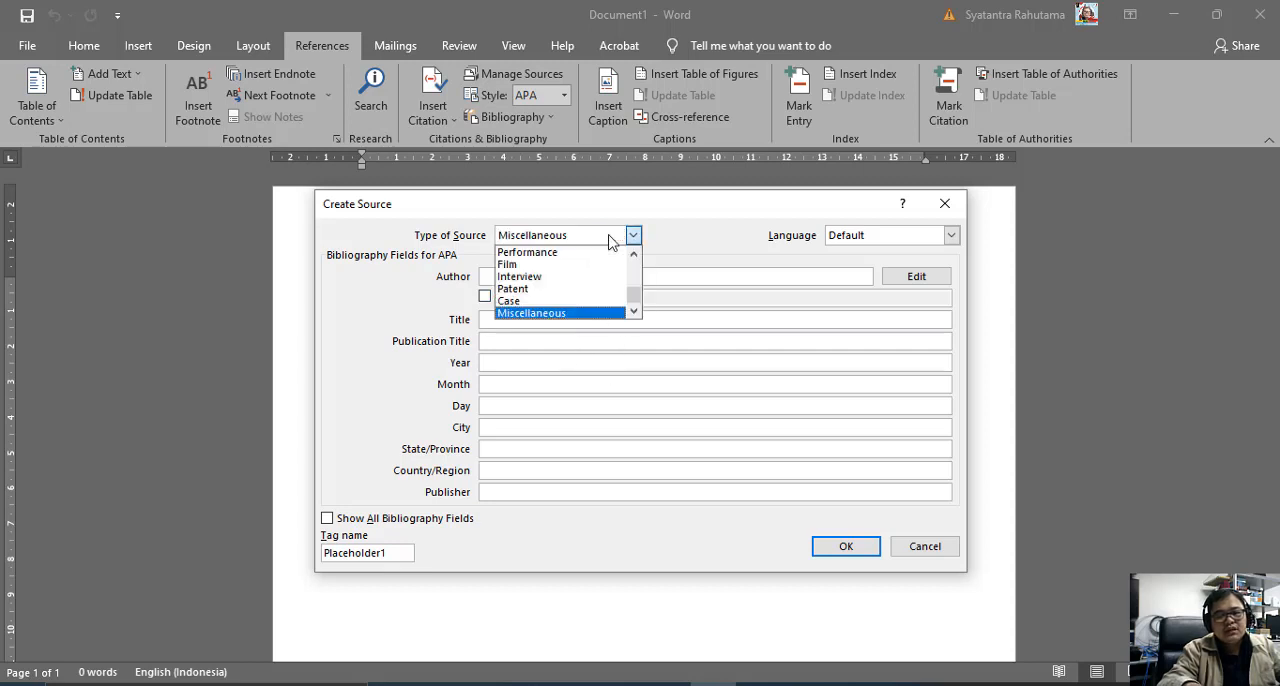
scroll(604, 278, up, 1)
scroll(604, 278, up, 3)
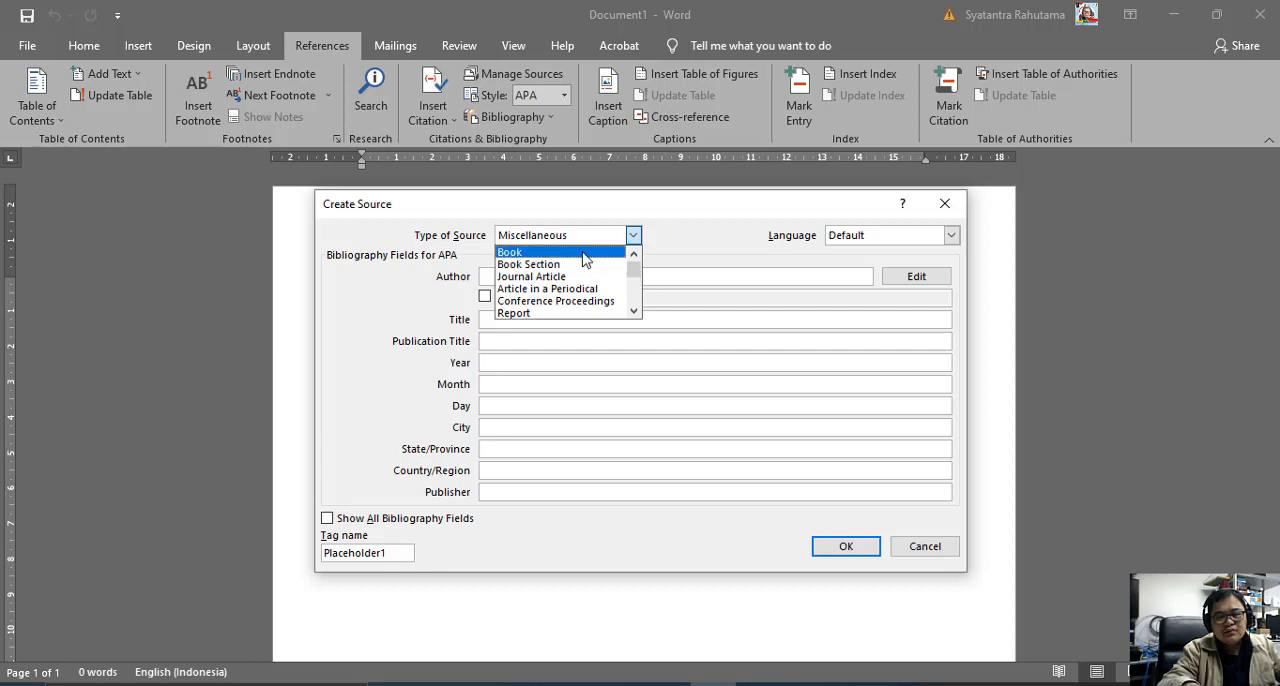
click(586, 255)
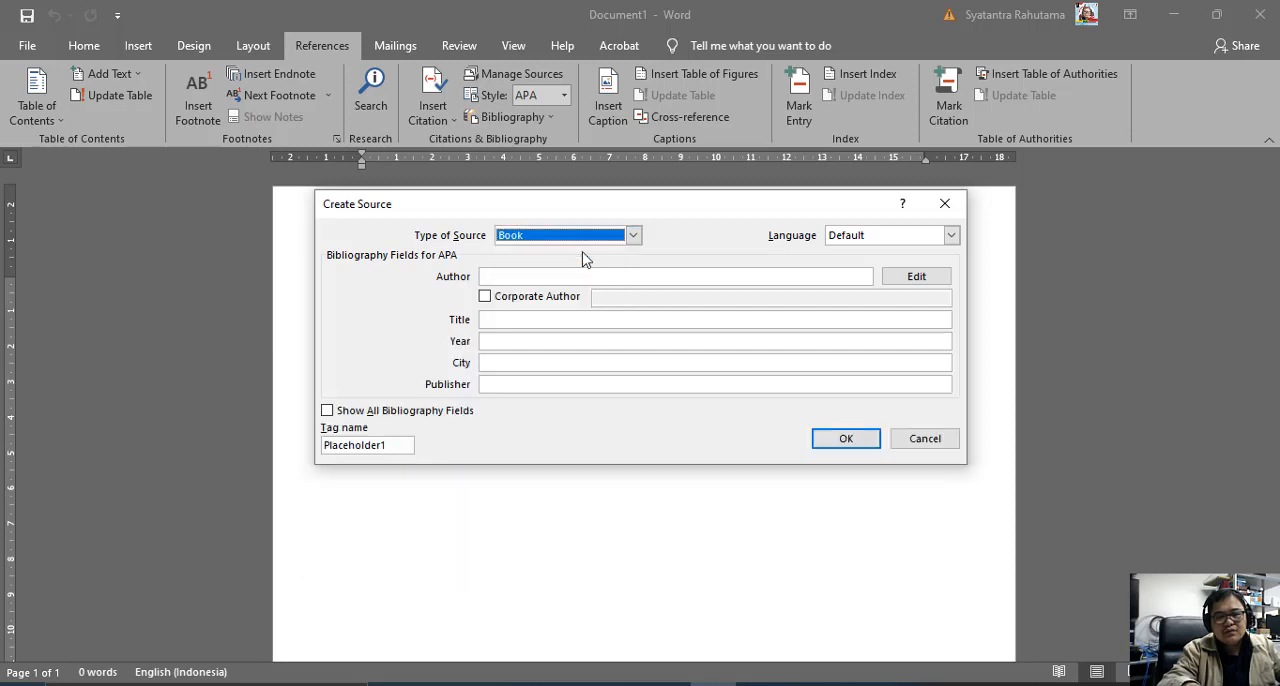
Enter "Strukture Equation Model" as the book's author, and check the entry in the author name editor without changing it.
click(671, 275)
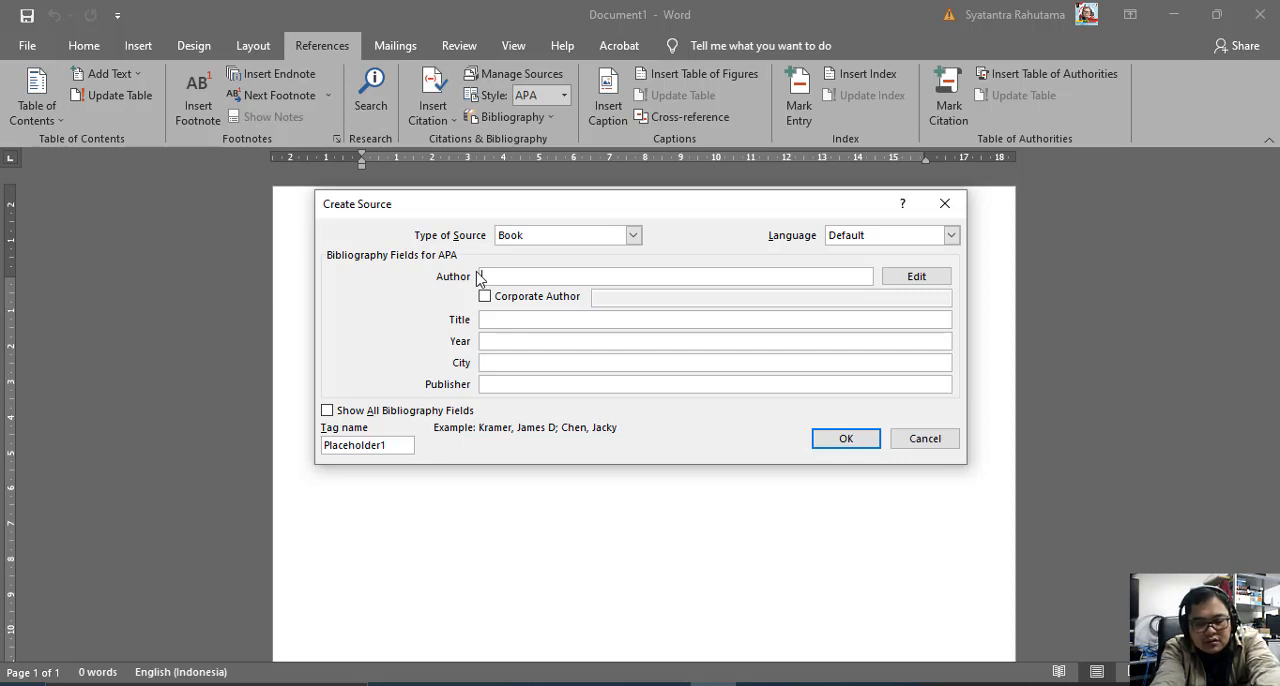
text(Str)
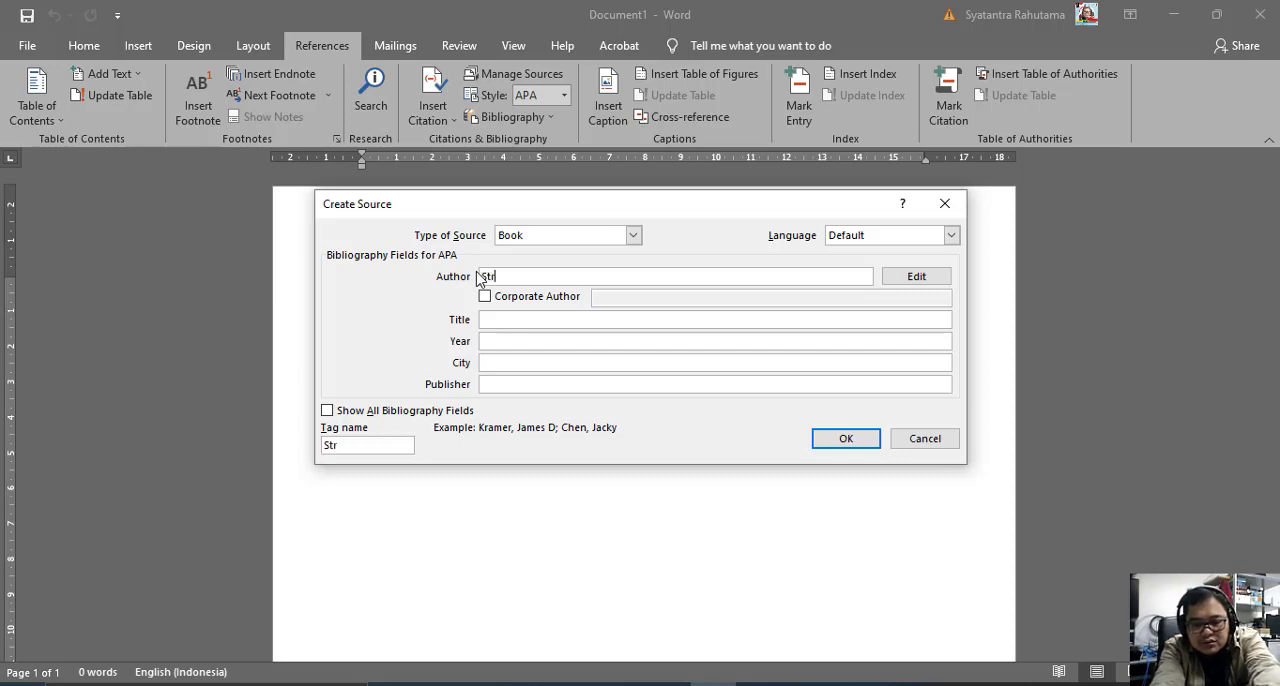
text(ukture )
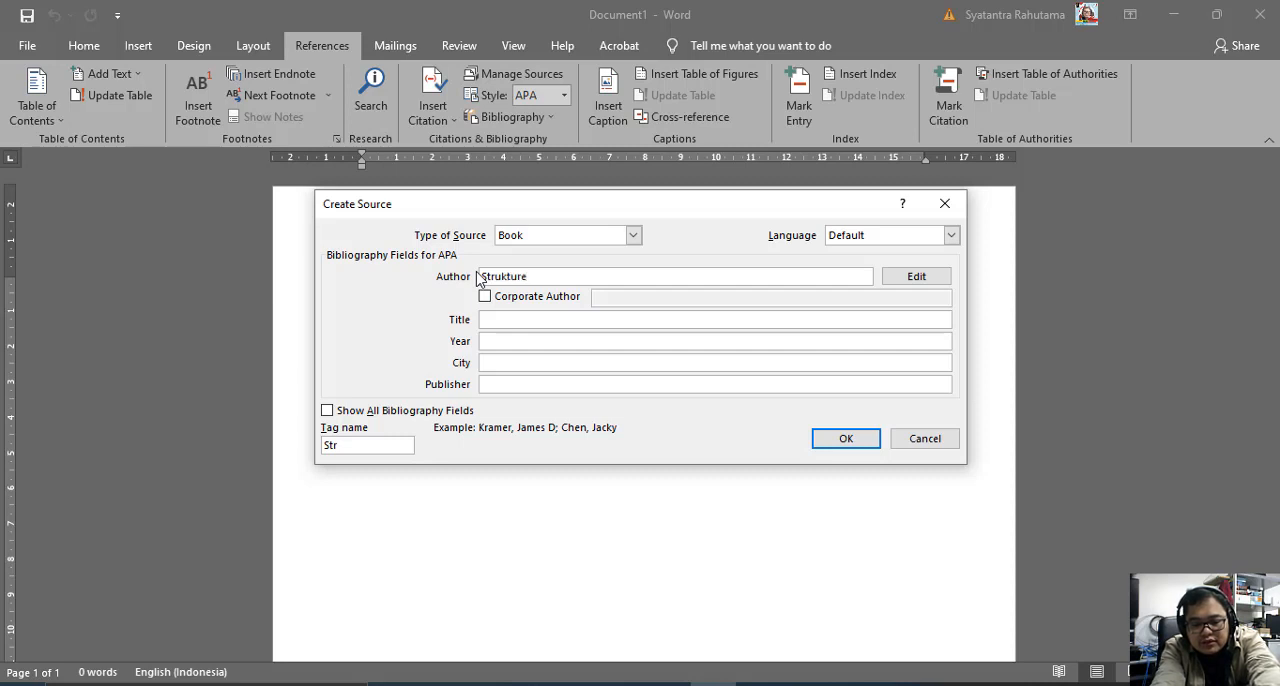
text(Equa)
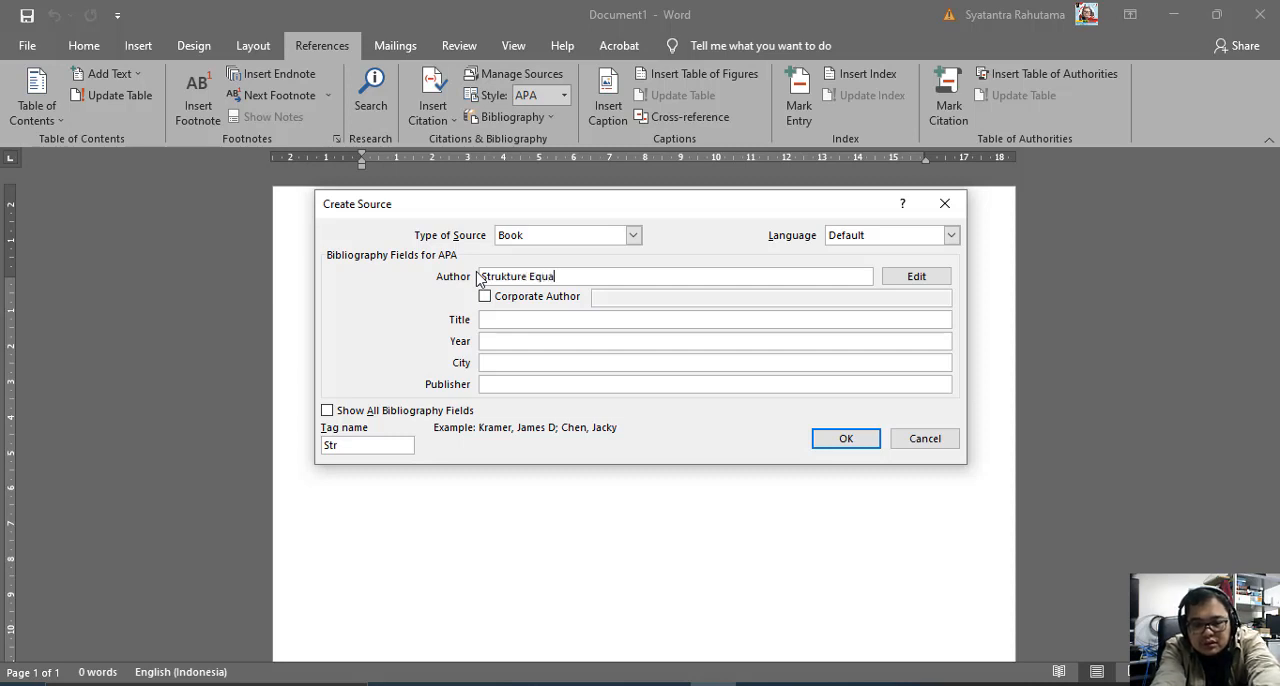
text(tion Mor)
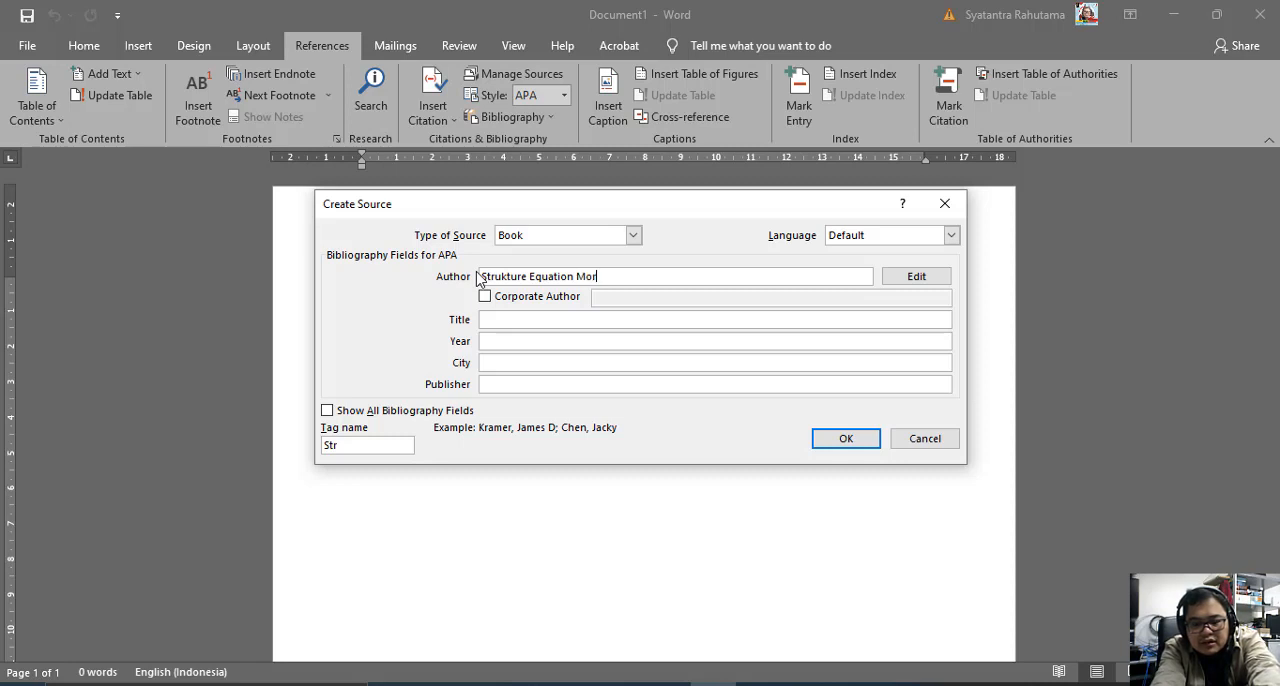
text(del)
key(BackSpace)
key(BackSpace)
key(BackSpace)
key(BackSpace)
text(del)
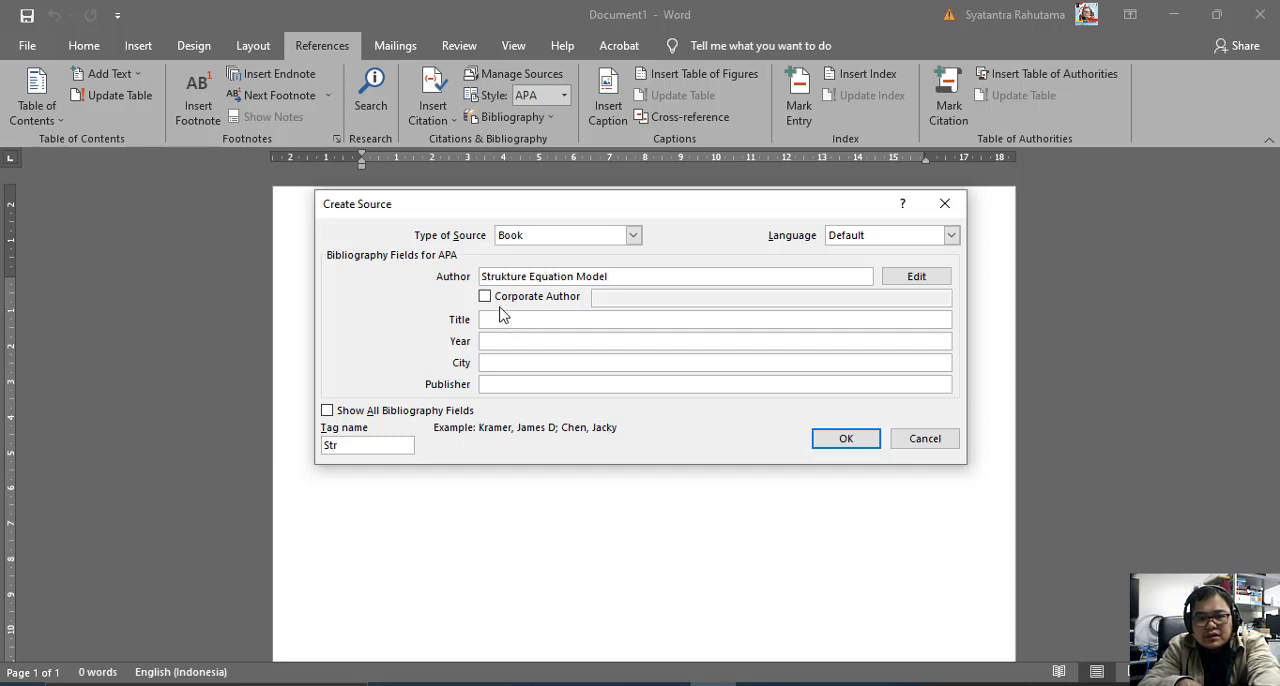
click(910, 280)
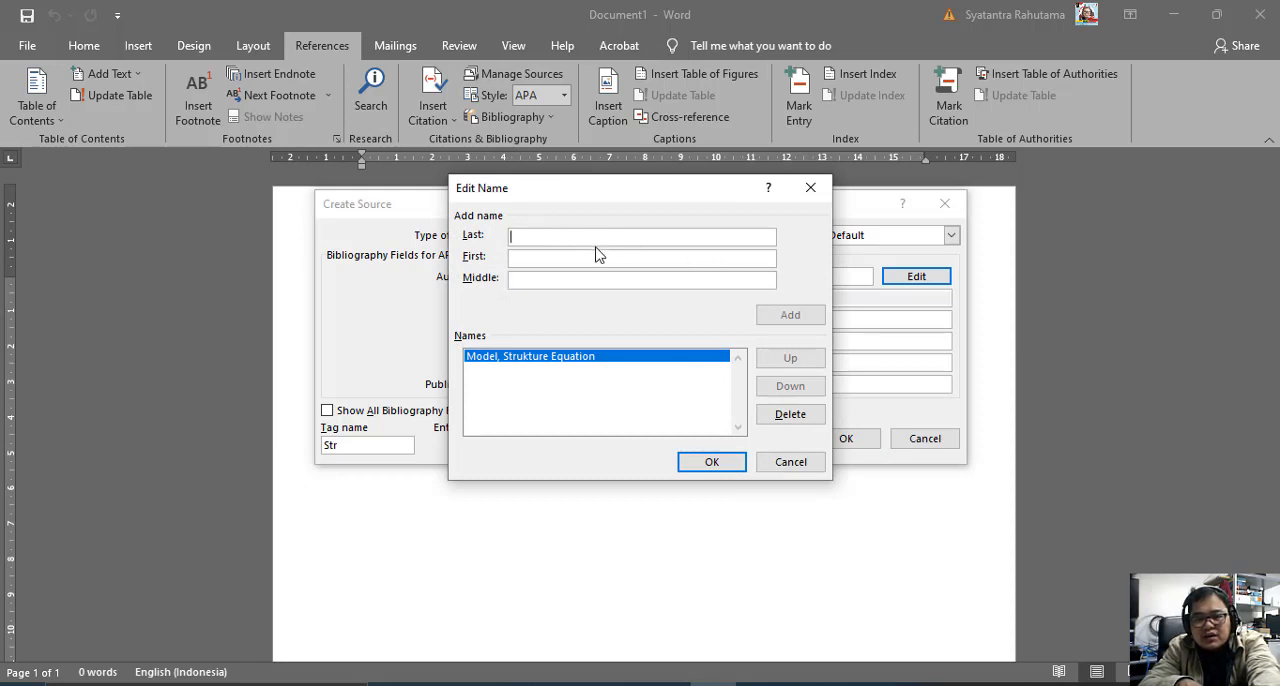
click(812, 189)
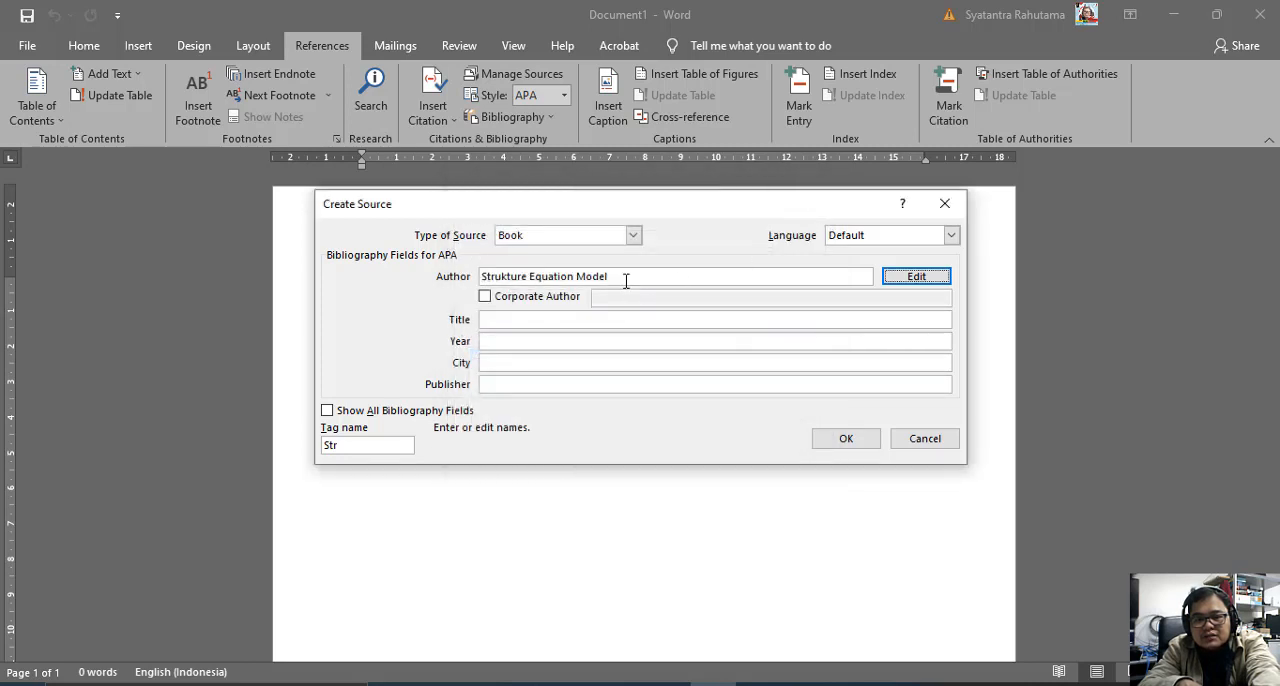
Replace the book's author entry with the title "Prof" followed by the author's name.
click(621, 277)
drag(621, 277, 472, 272)
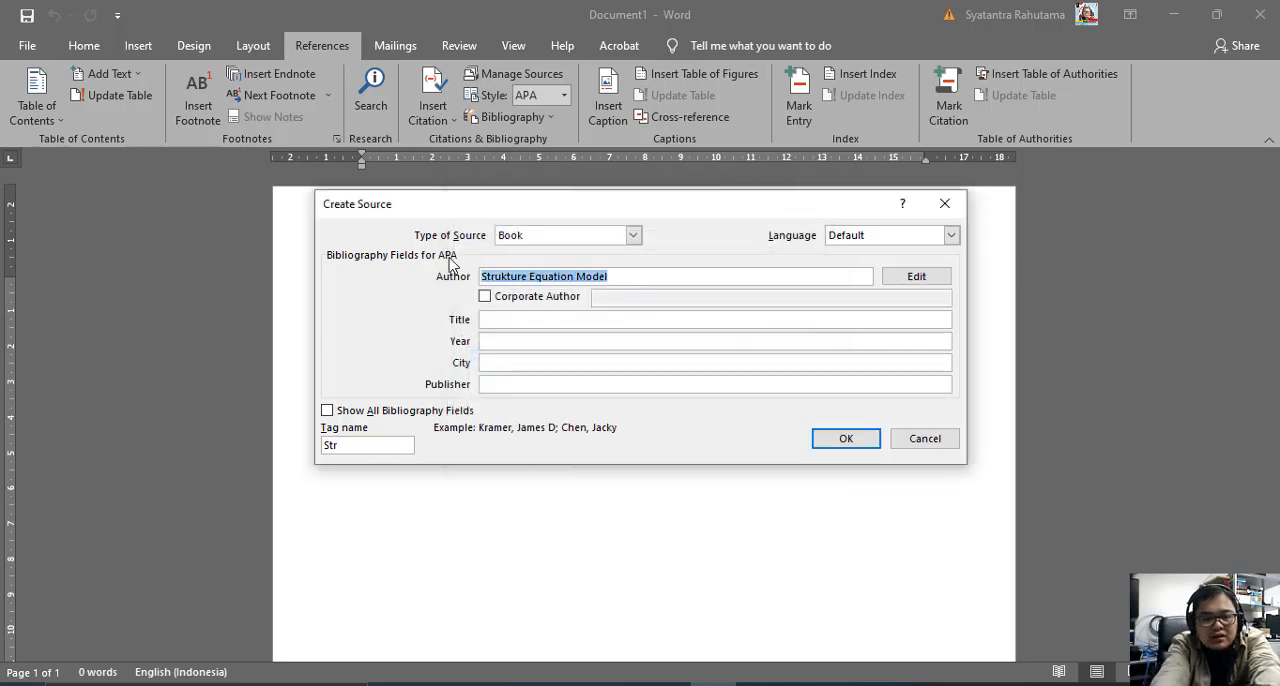
key(BackSpace)
text(Pr)
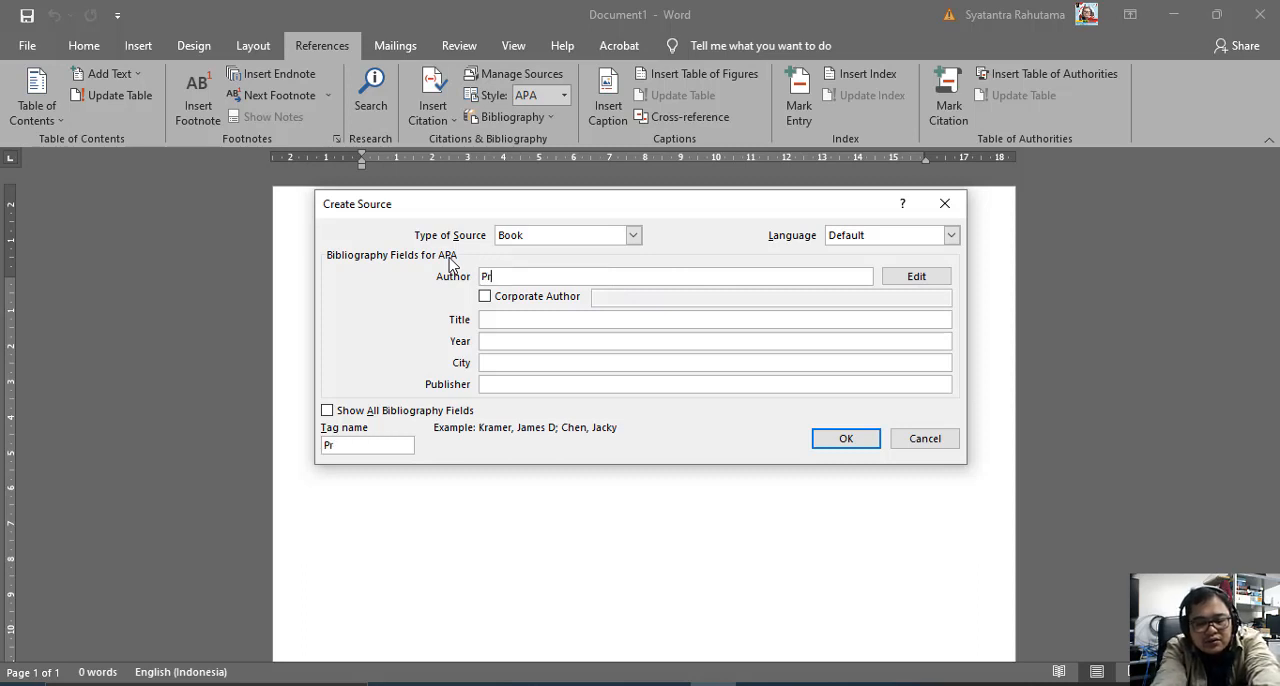
text(of)
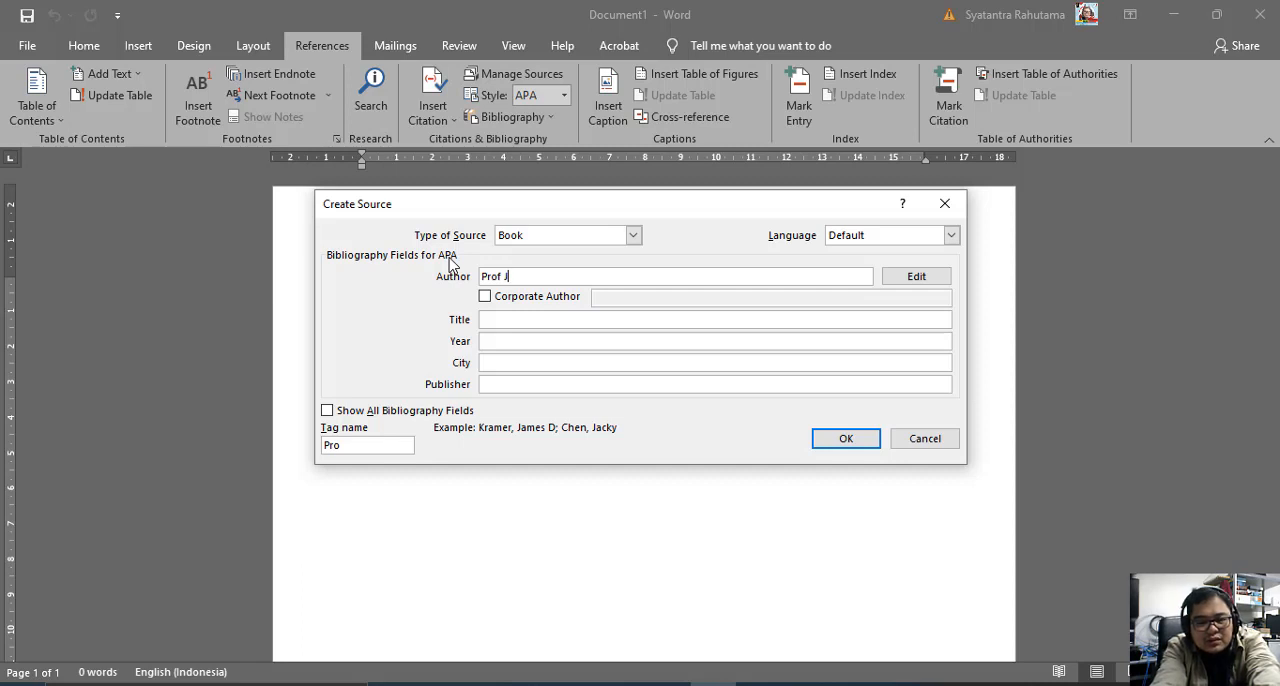
text( Jogiyanto)
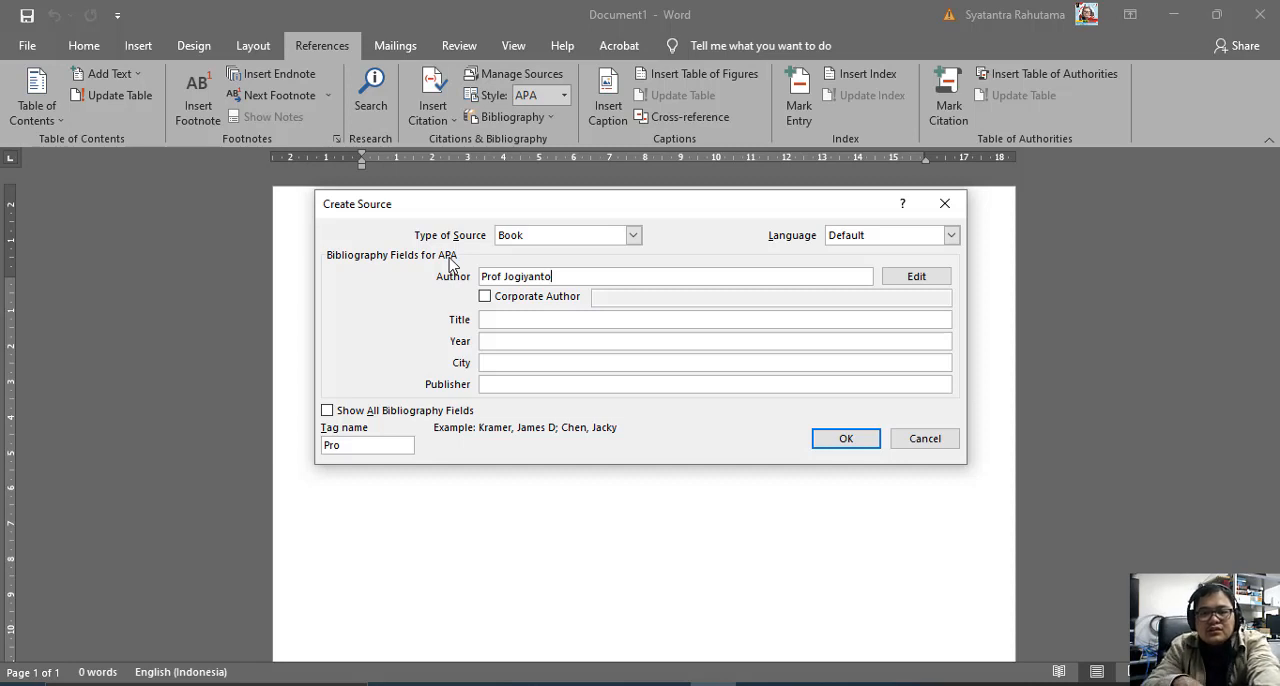
Delete the listed author in the author name editor and set the new author's first name to "Prof.".
click(940, 278)
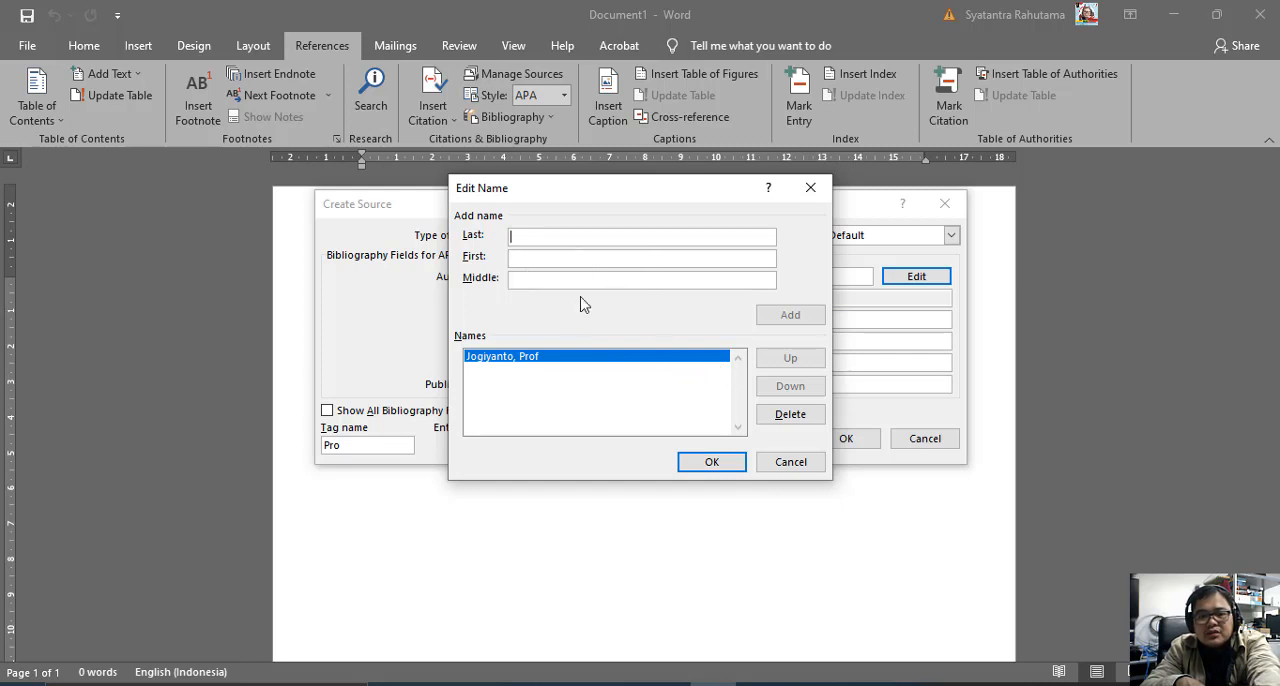
click(790, 416)
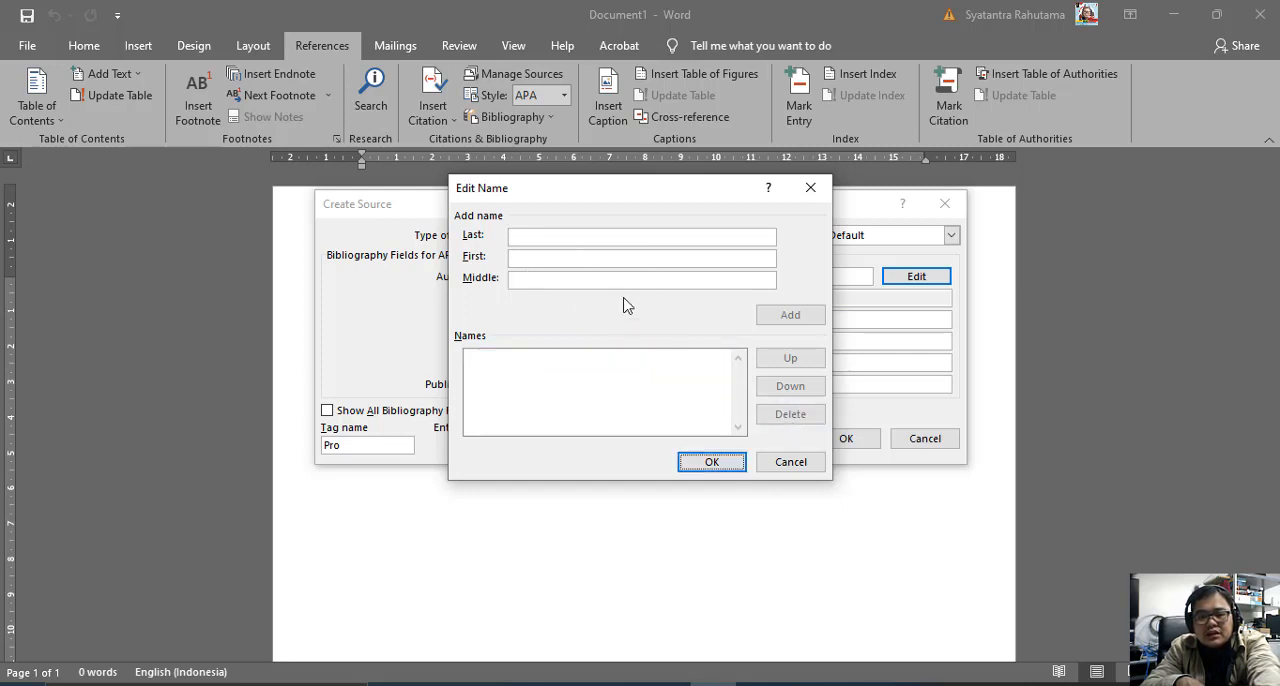
click(577, 236)
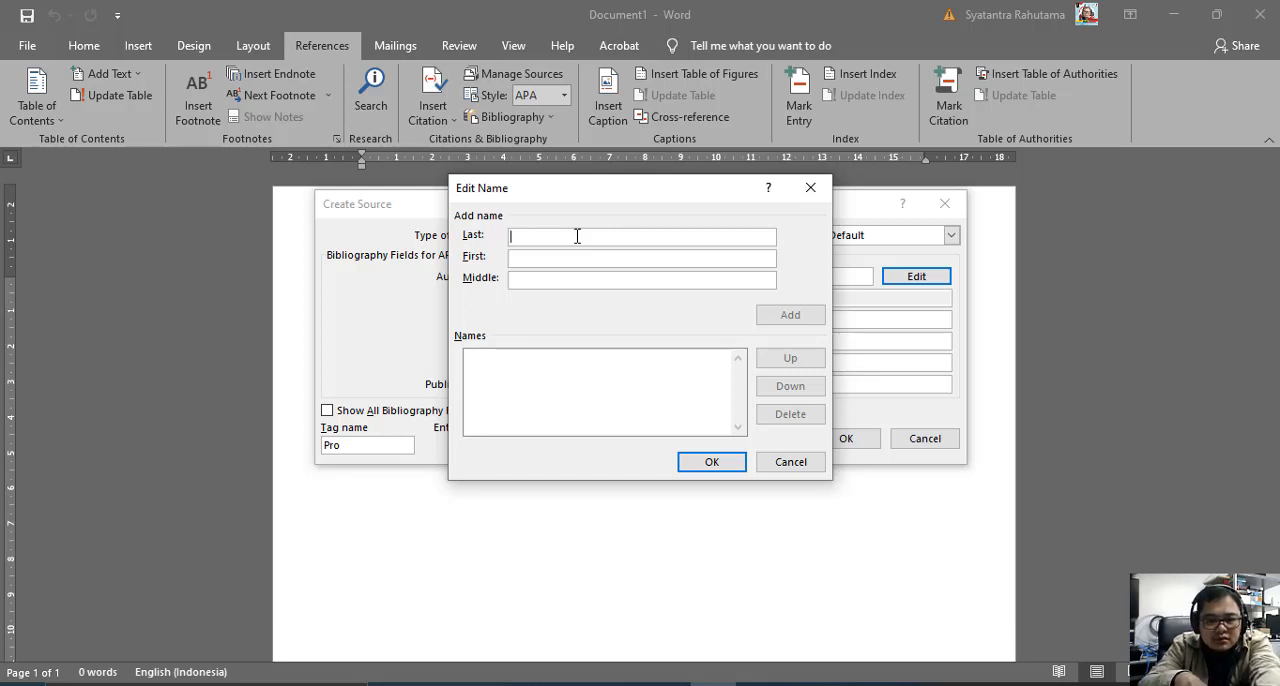
click(600, 256)
text(J)
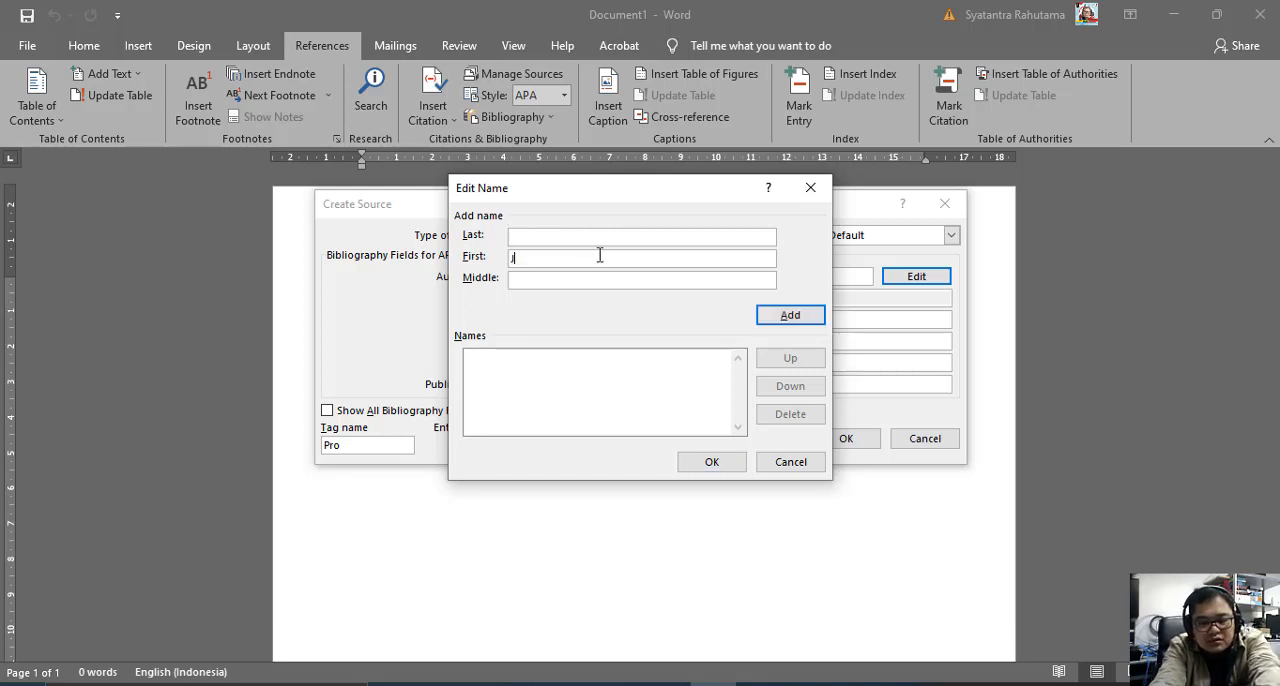
text(ogiyanto)
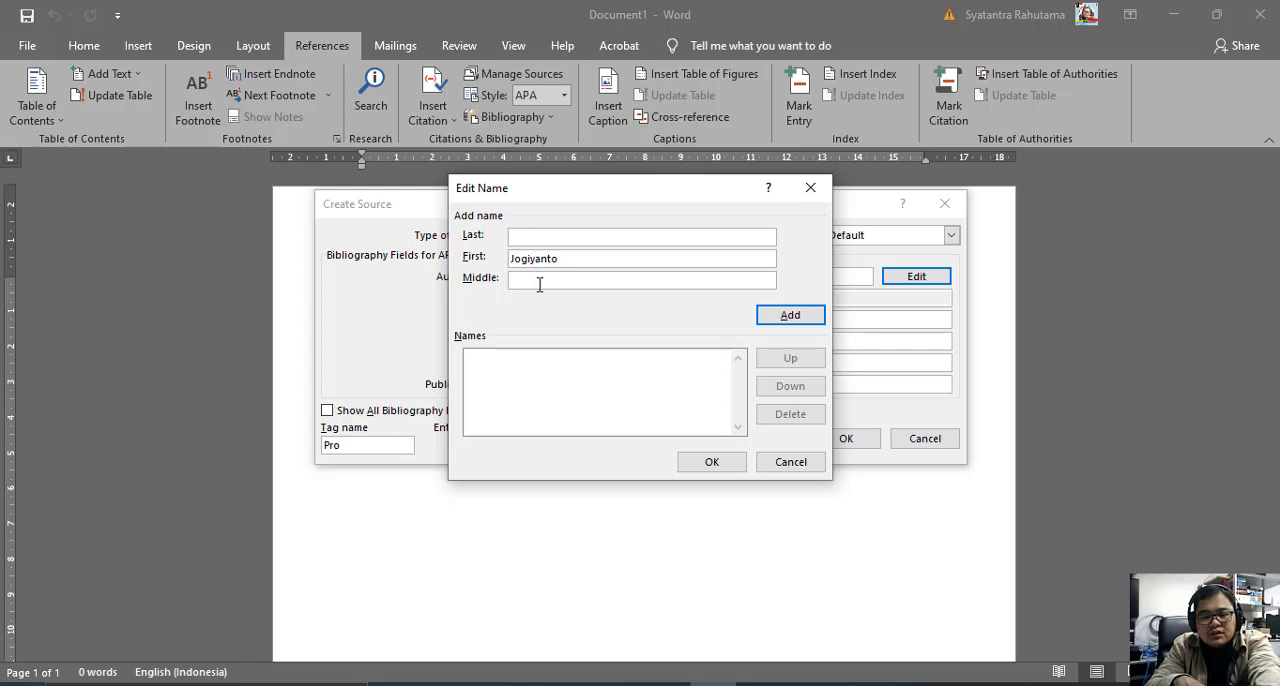
drag(566, 258, 508, 252)
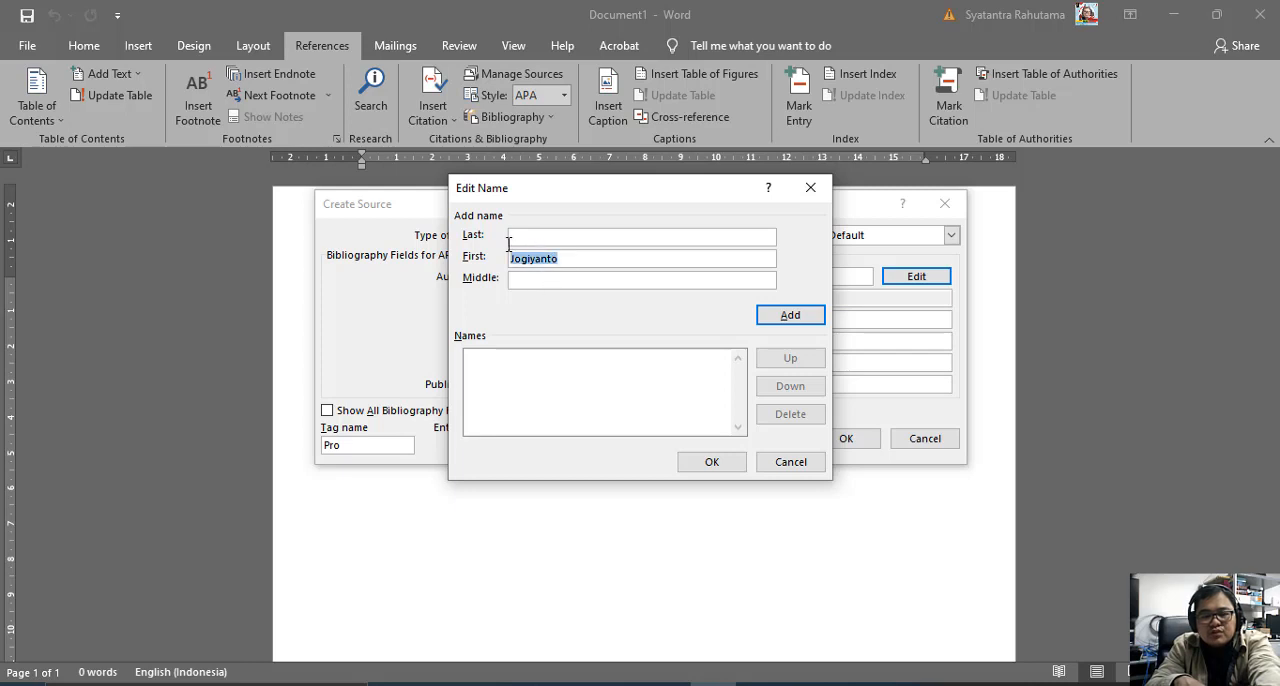
text(Pro)
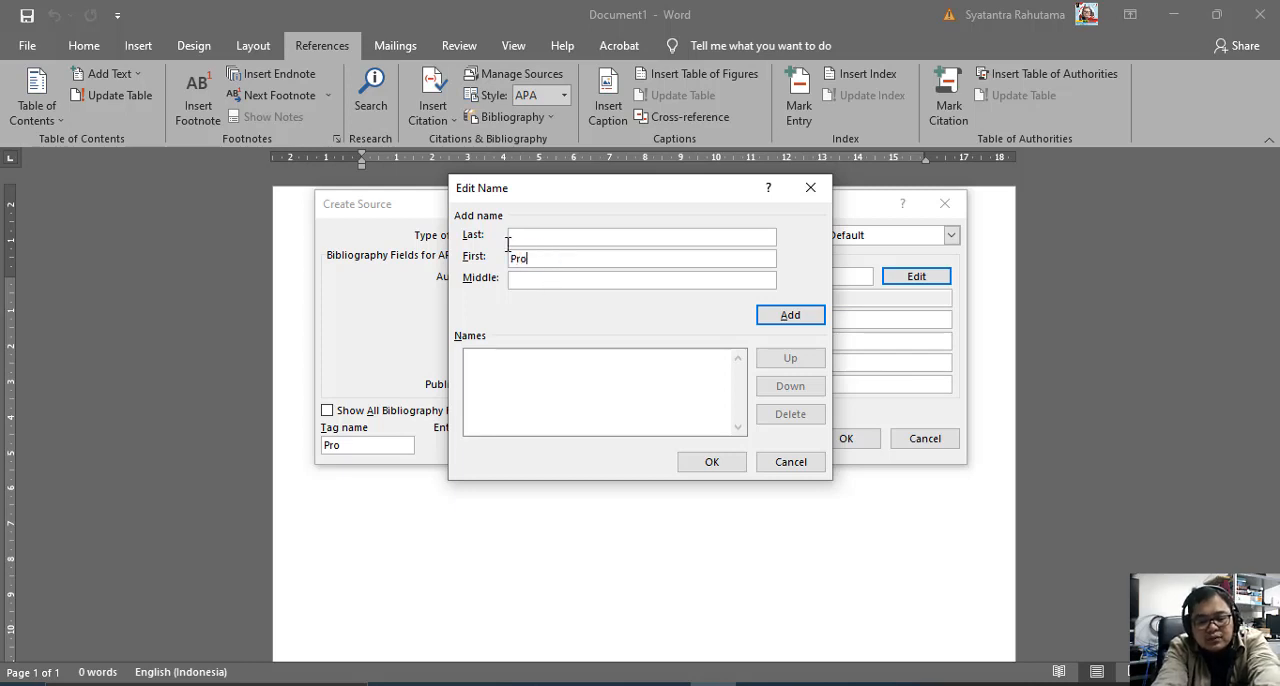
text(f.)
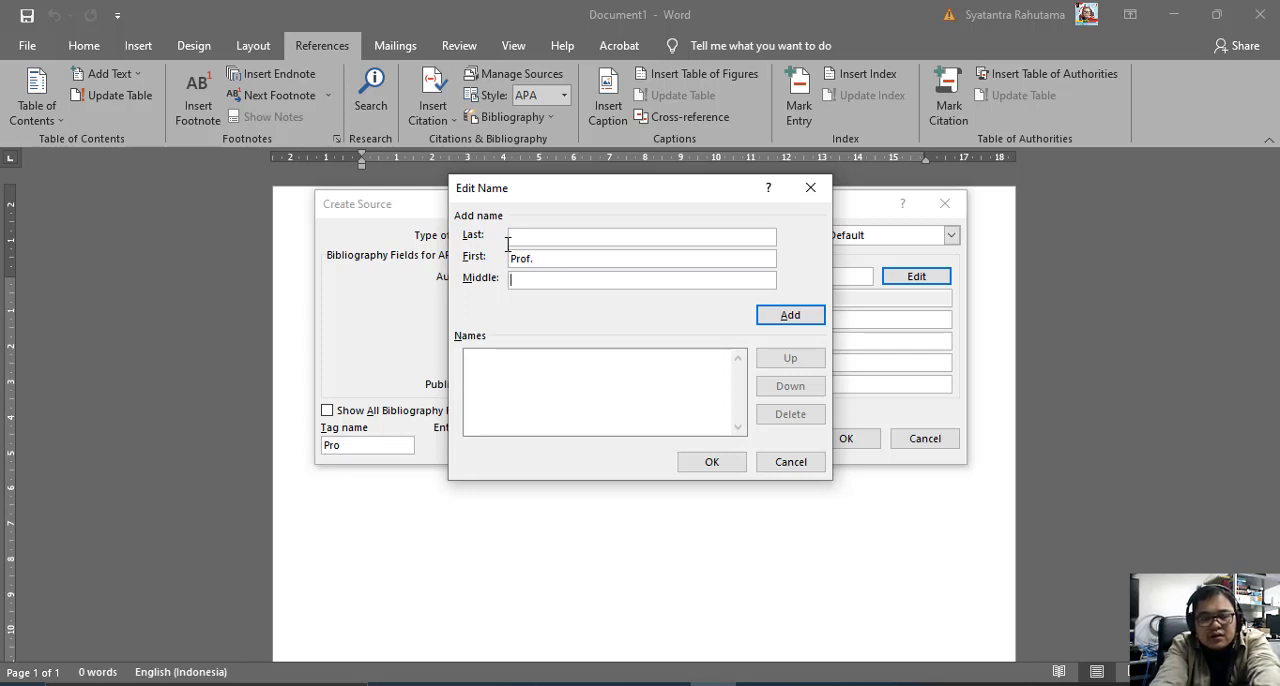
Enter the author's surname as the last name, add the author to the names list and accept it.
click(569, 240)
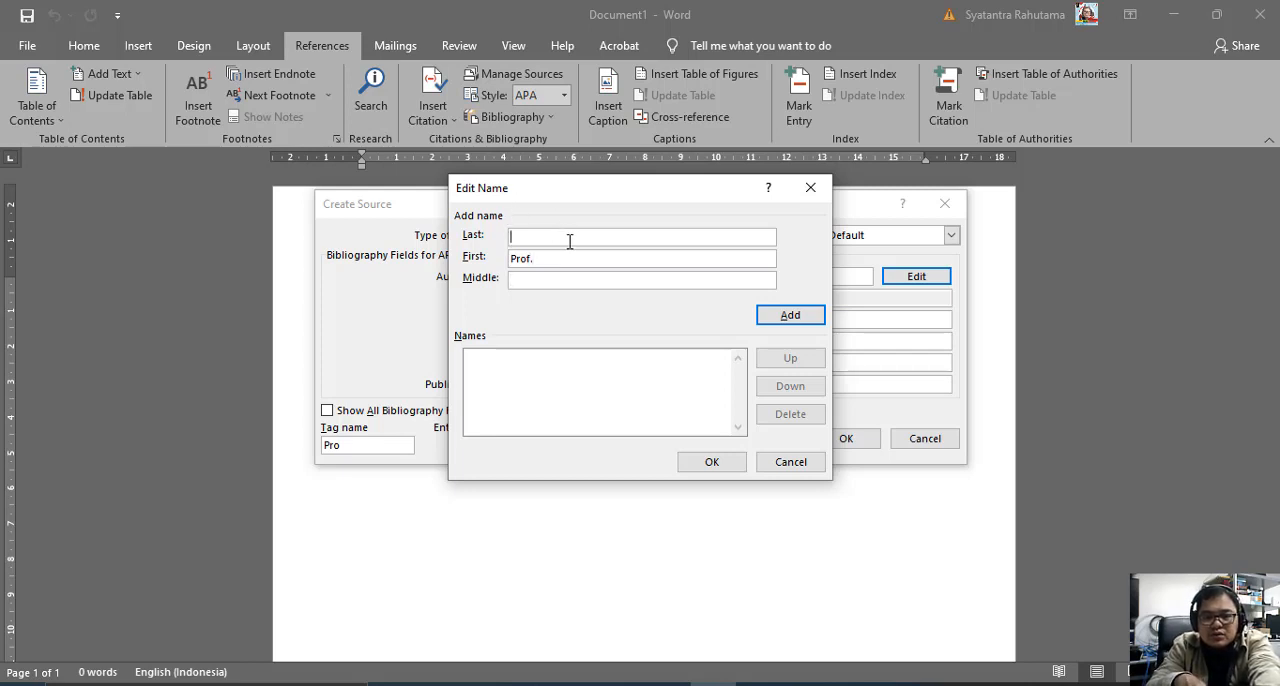
text(Jogiyanto)
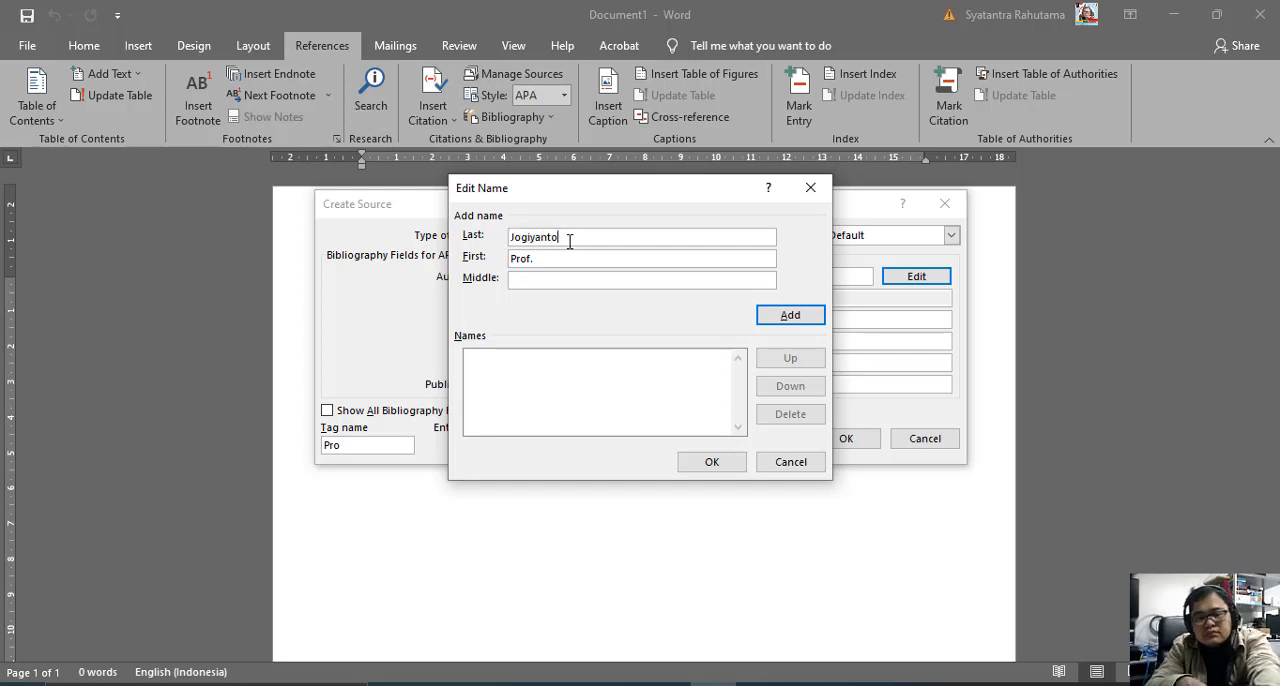
click(790, 317)
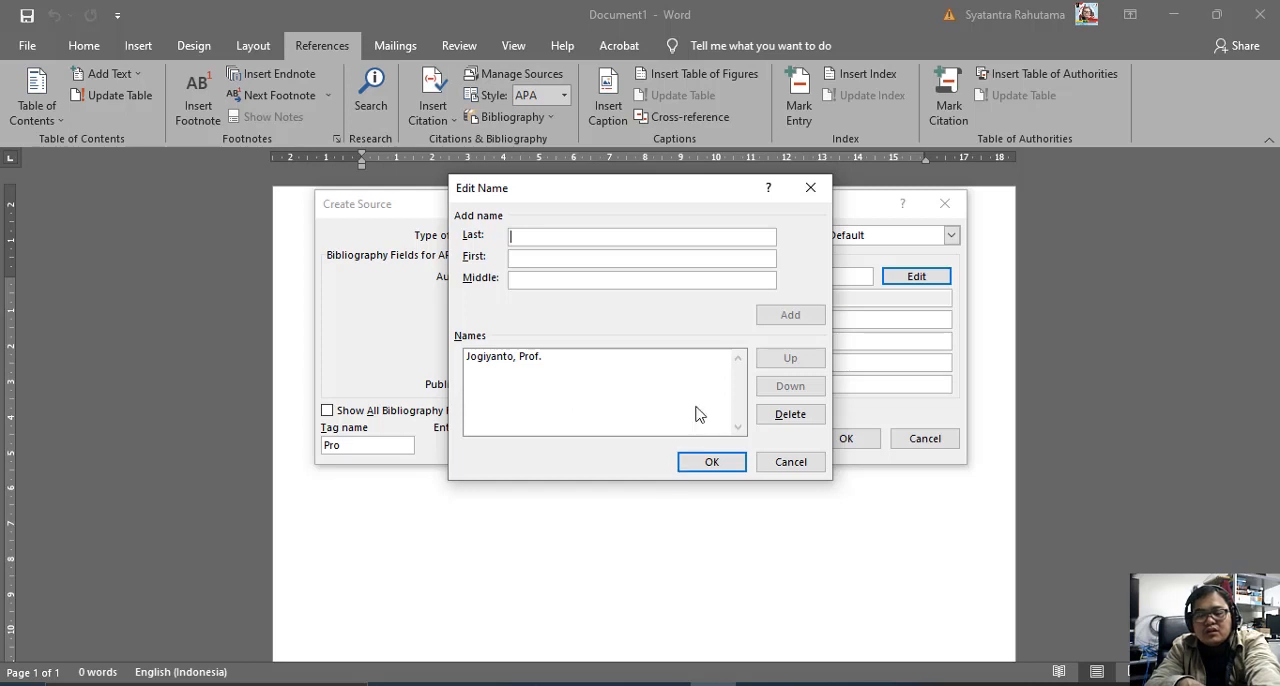
click(709, 463)
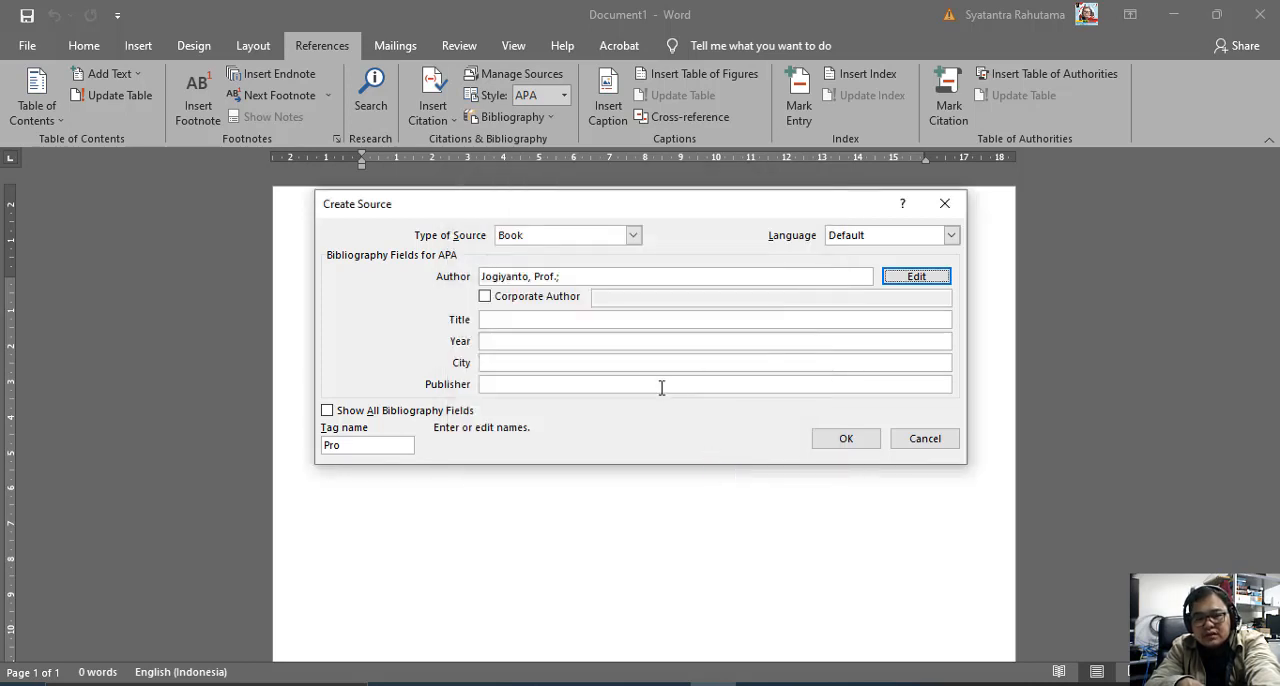
Set the book's title to "Struktur Data" and its year to 2009.
click(551, 322)
text(St)
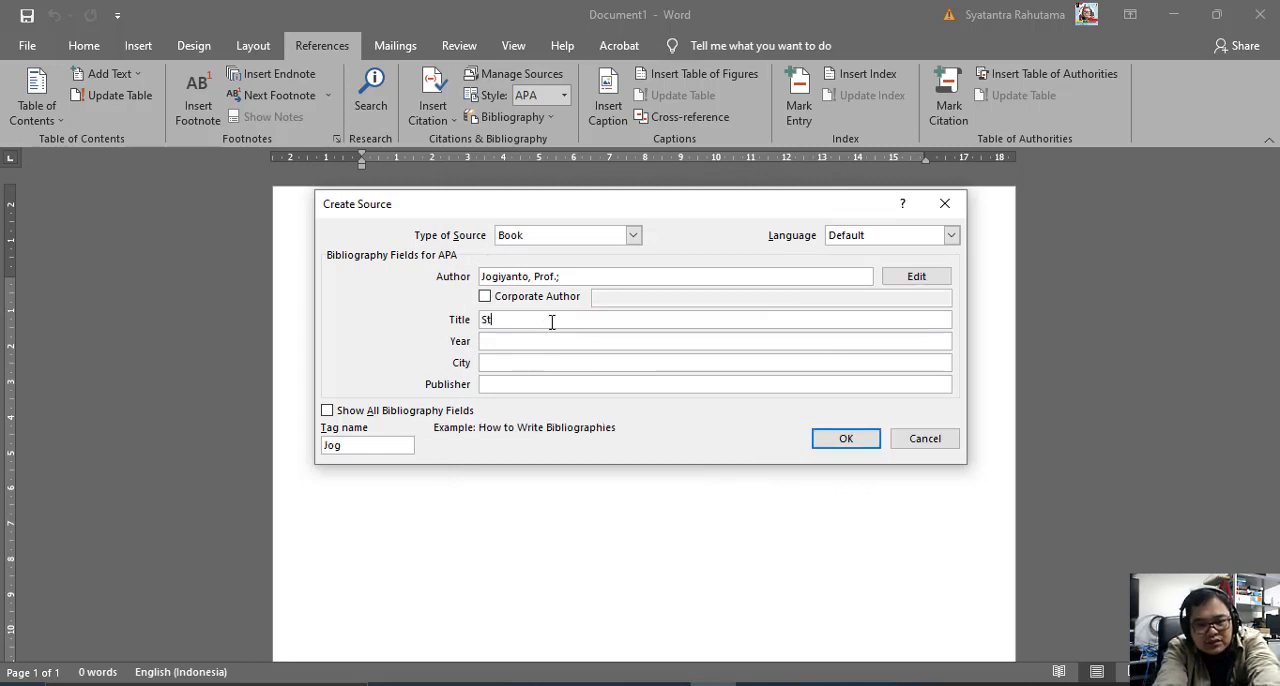
text(r)
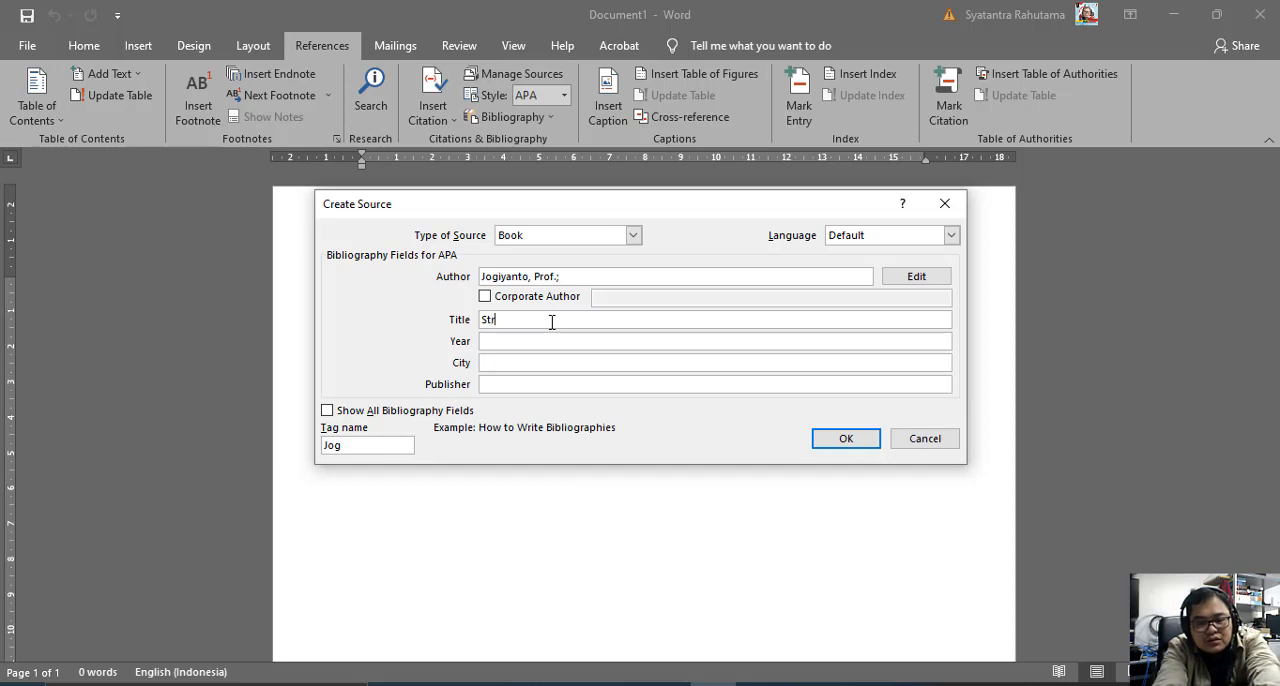
text(uk)
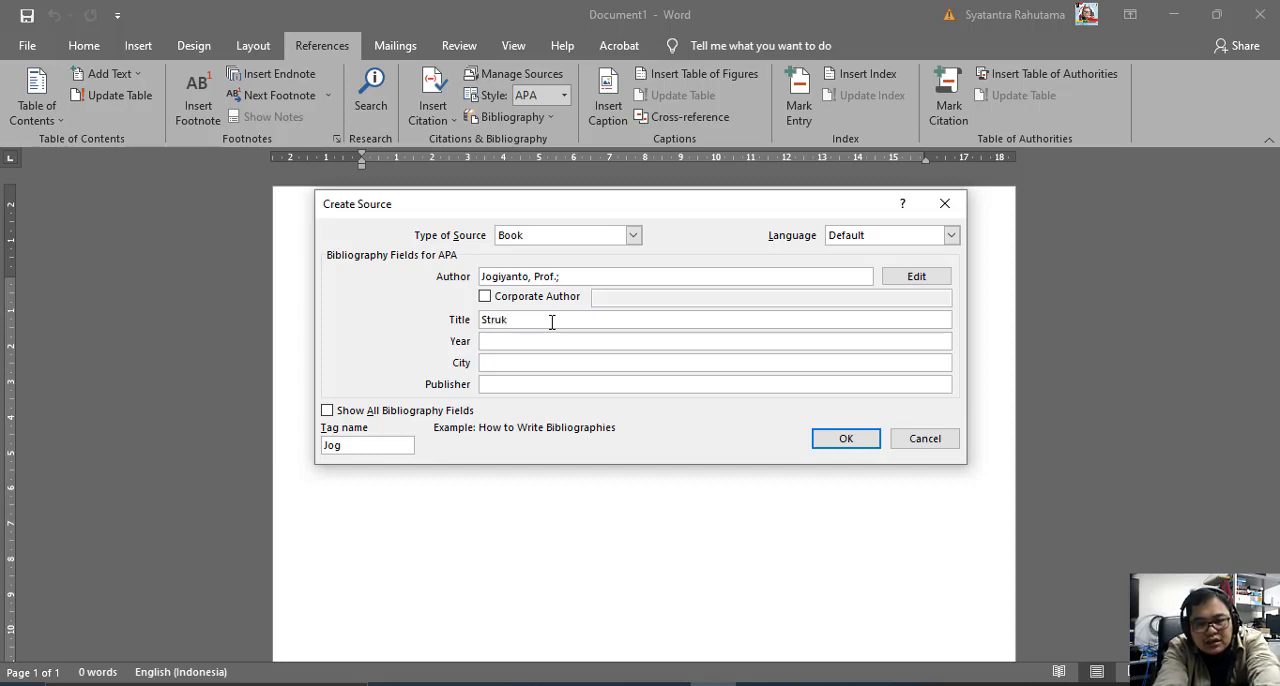
text(tur Data)
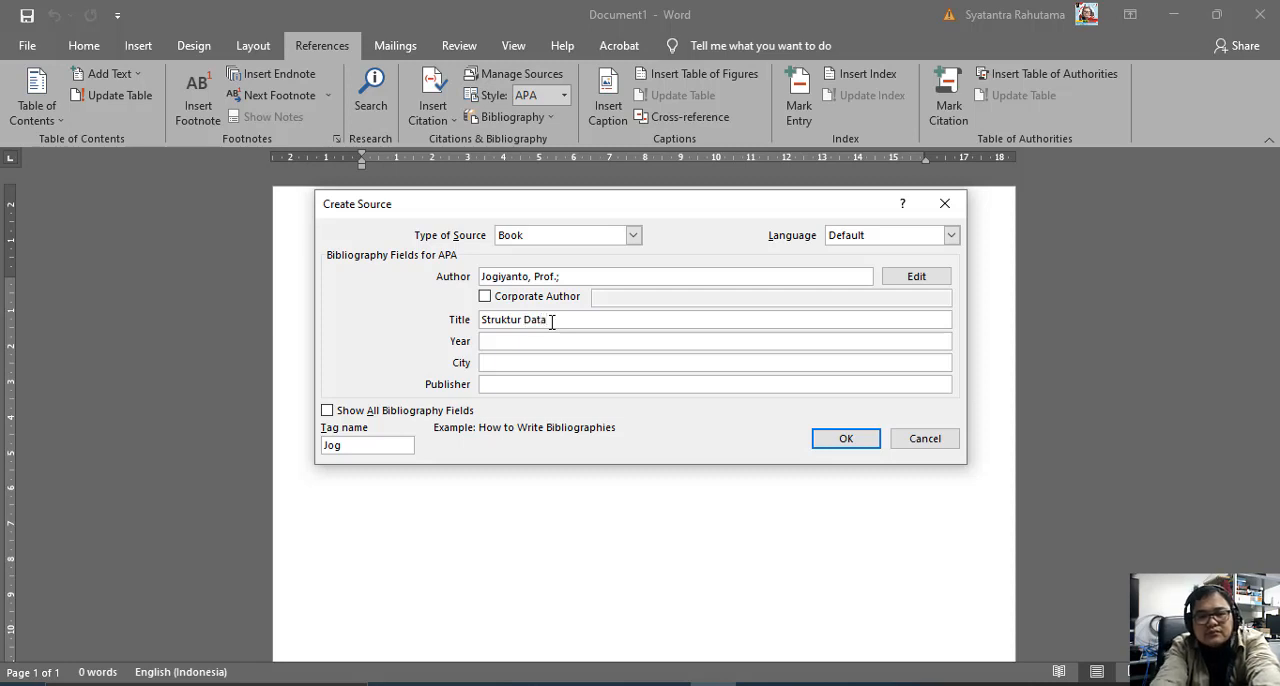
key(Tab)
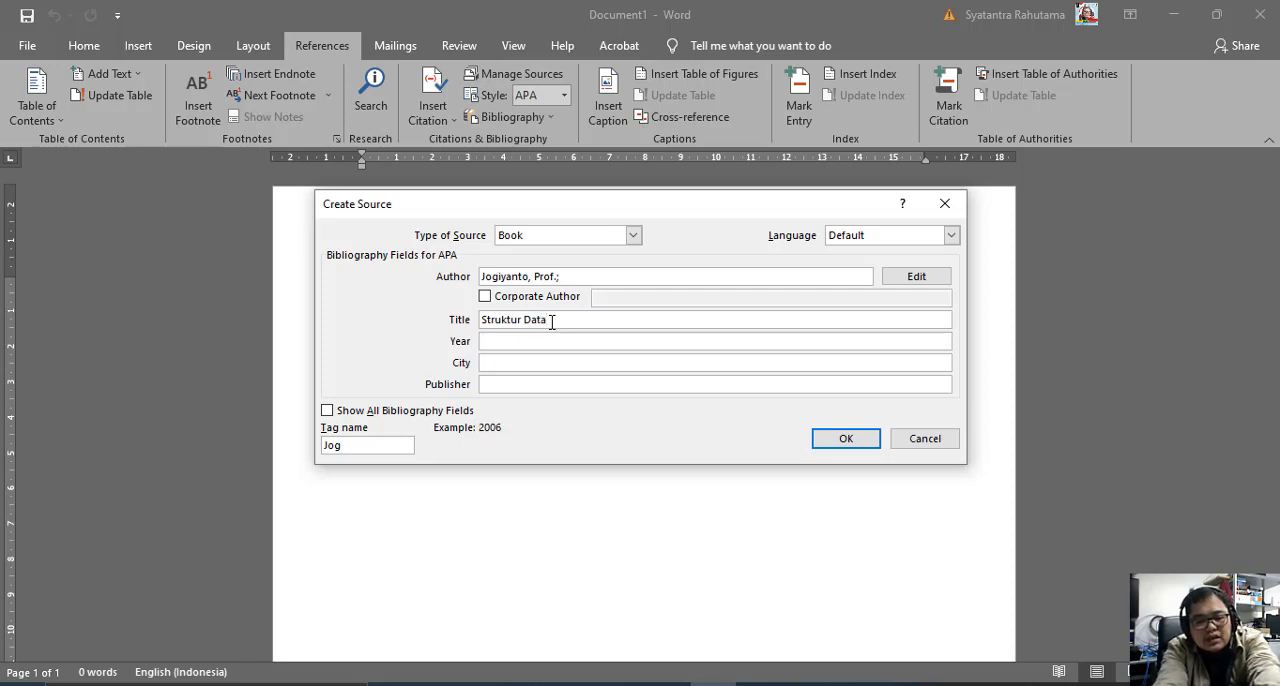
text(2009)
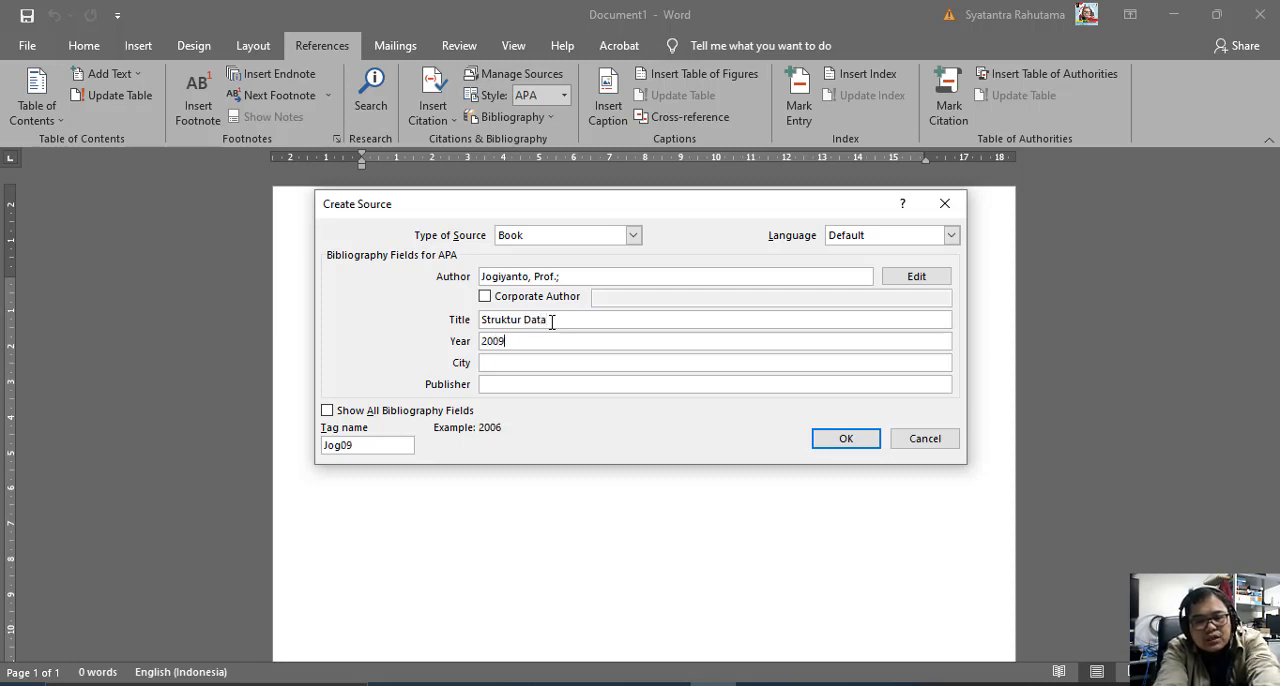
Set the book's city to Jakarta and its publisher to Erlangga.
key(Tab)
text(J)
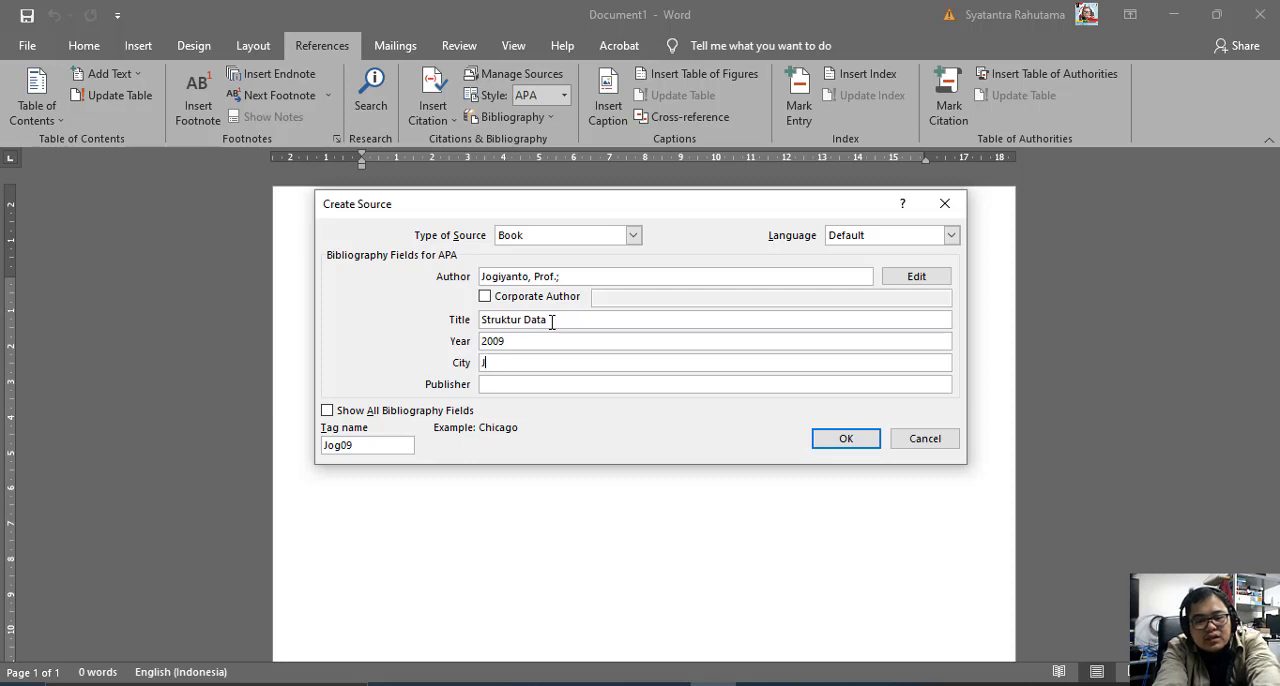
text(akarta)
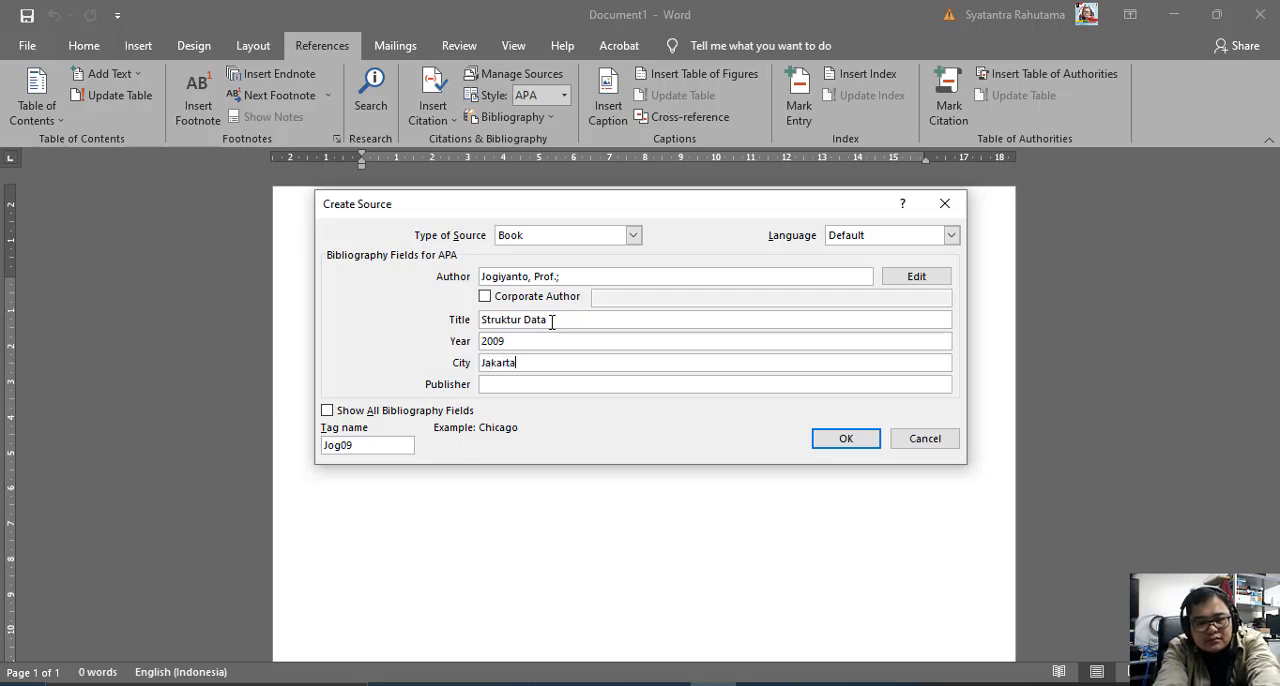
key(Tab)
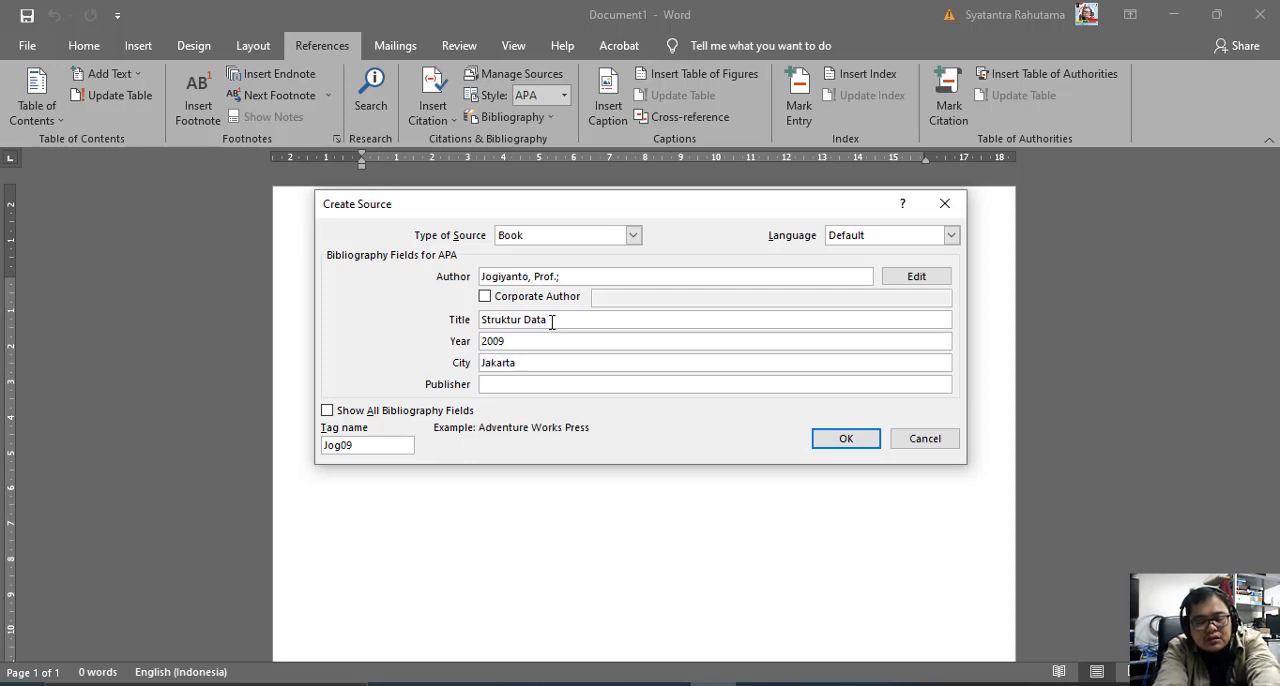
text(Erlangga)
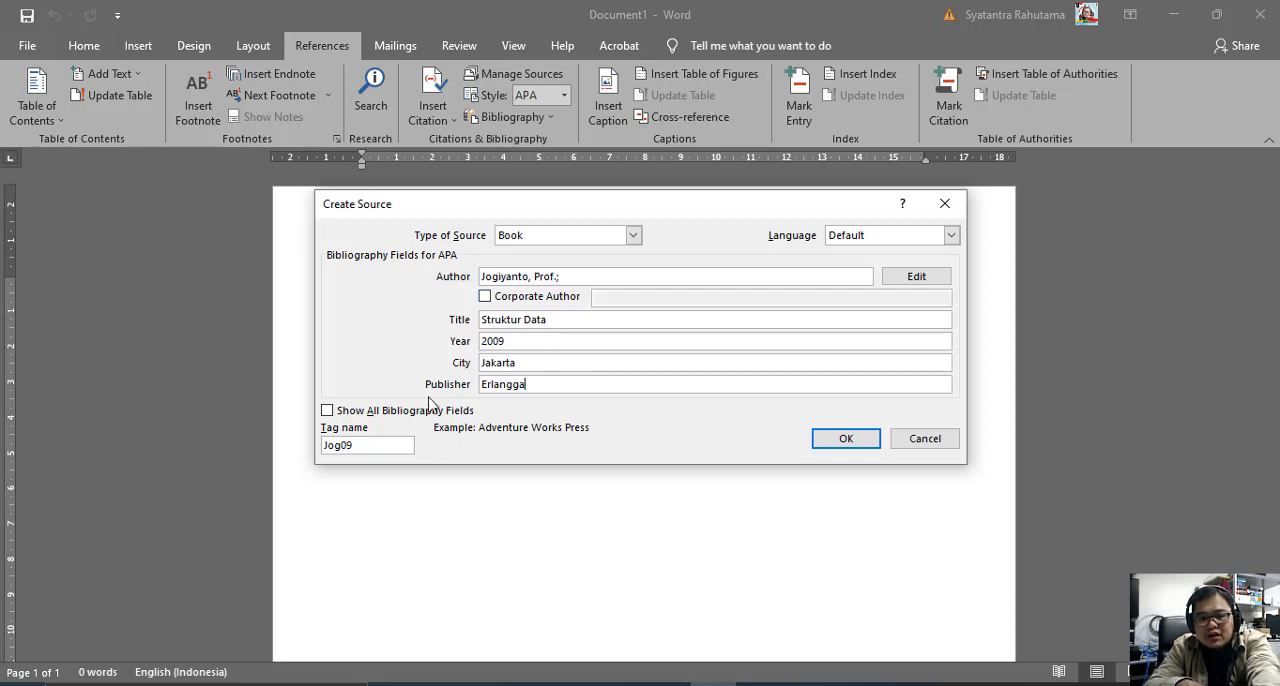
Check the full set of bibliography fields, return to the short set, and save the source as a citation in the document.
click(327, 411)
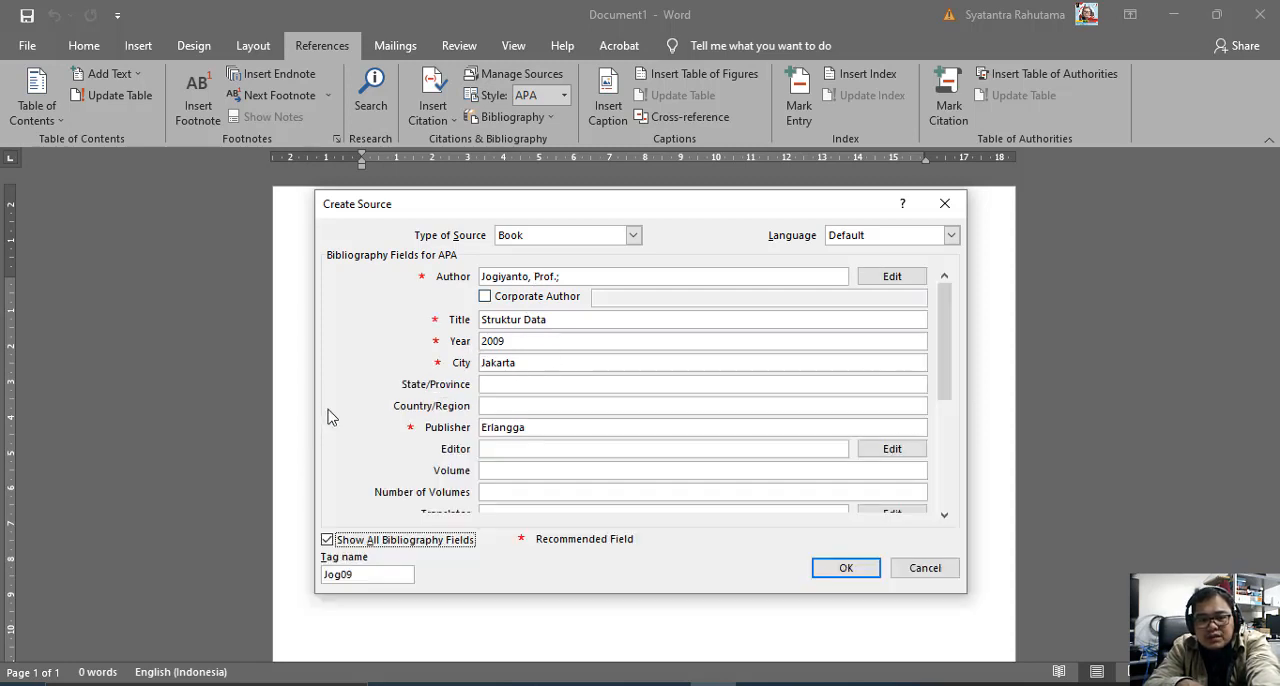
click(327, 540)
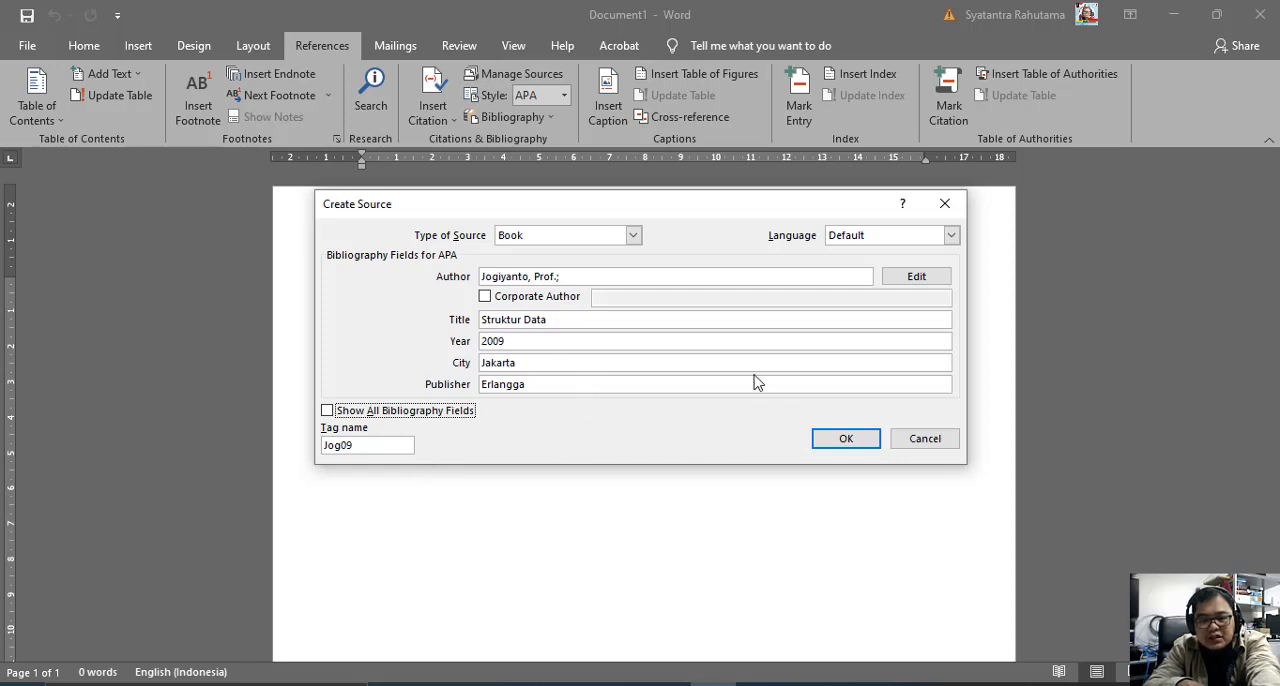
click(845, 441)
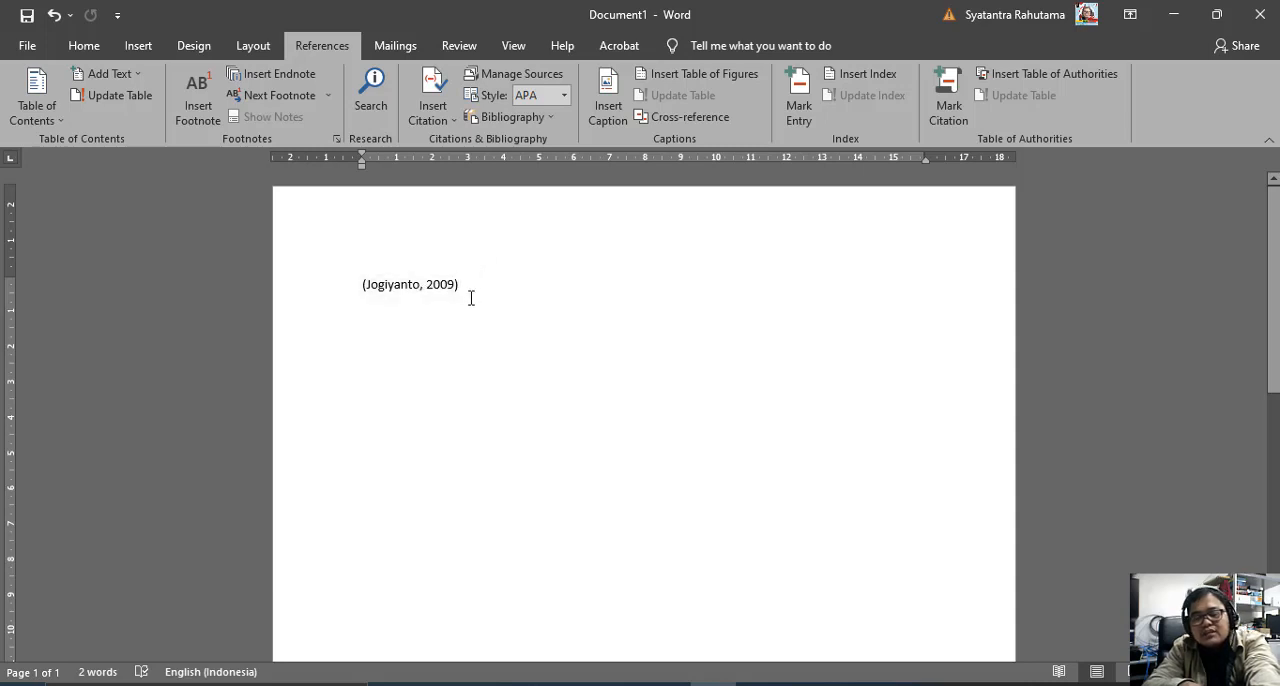
Delete the inserted citation from the page.
drag(463, 284, 400, 284)
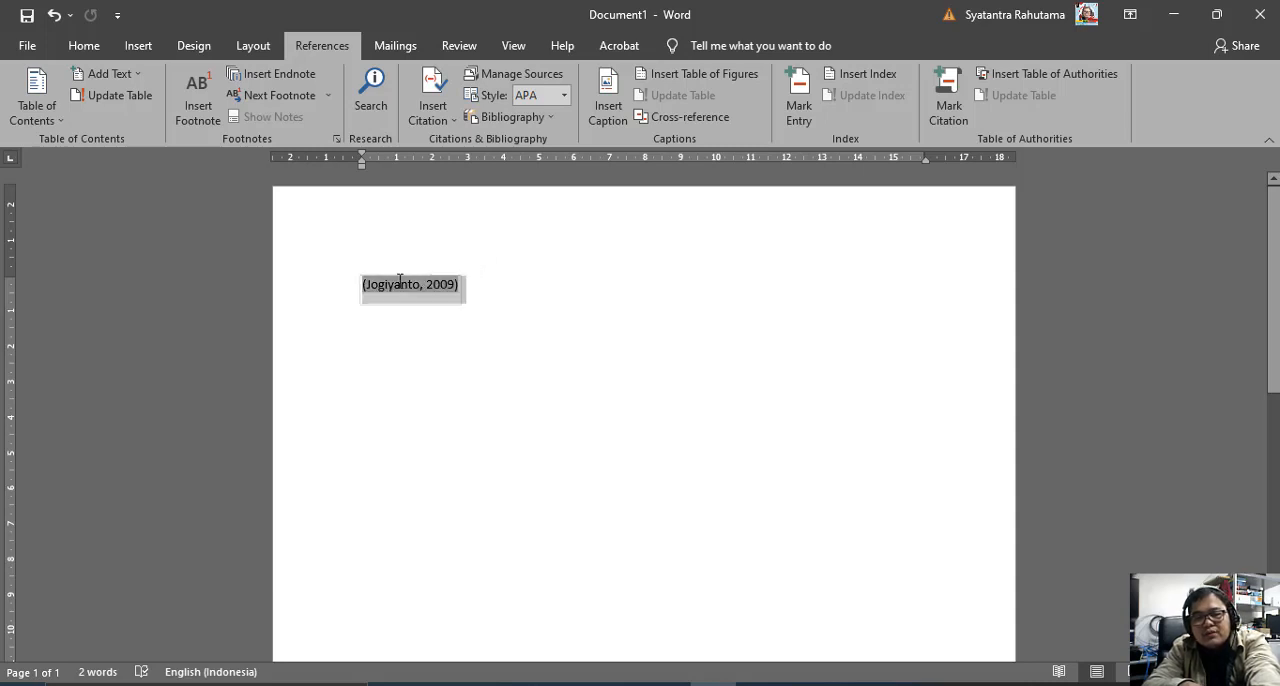
click(472, 305)
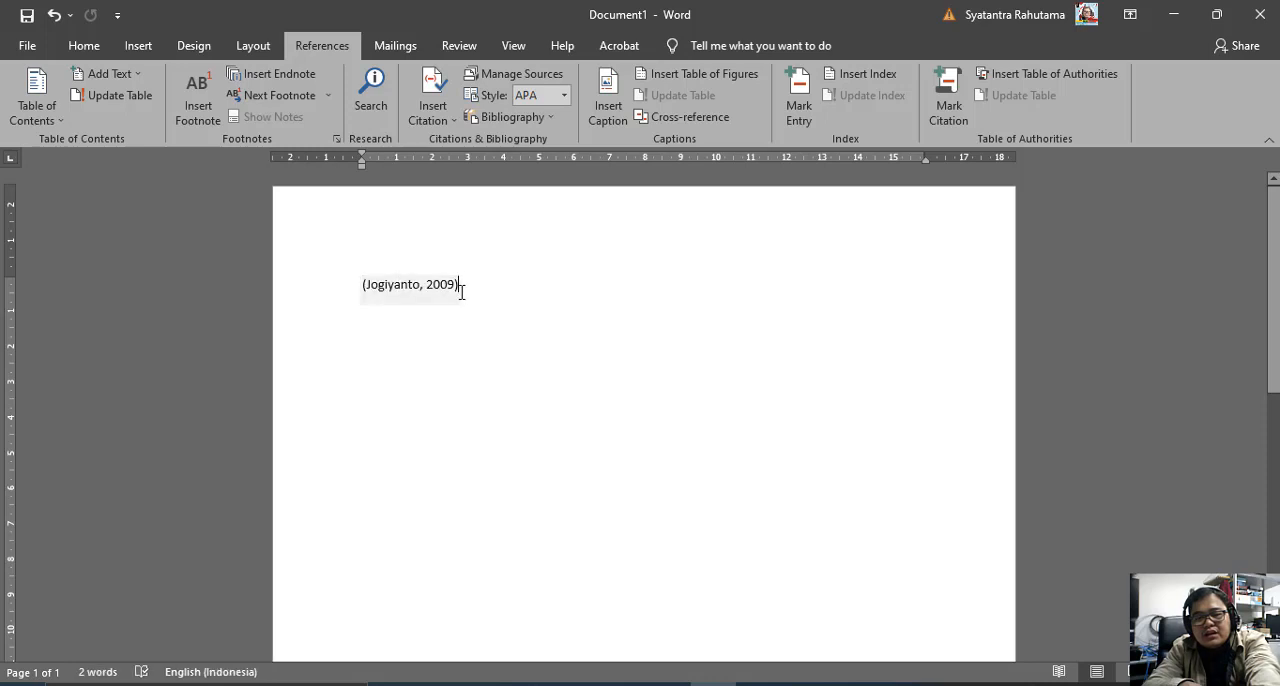
drag(466, 280, 368, 284)
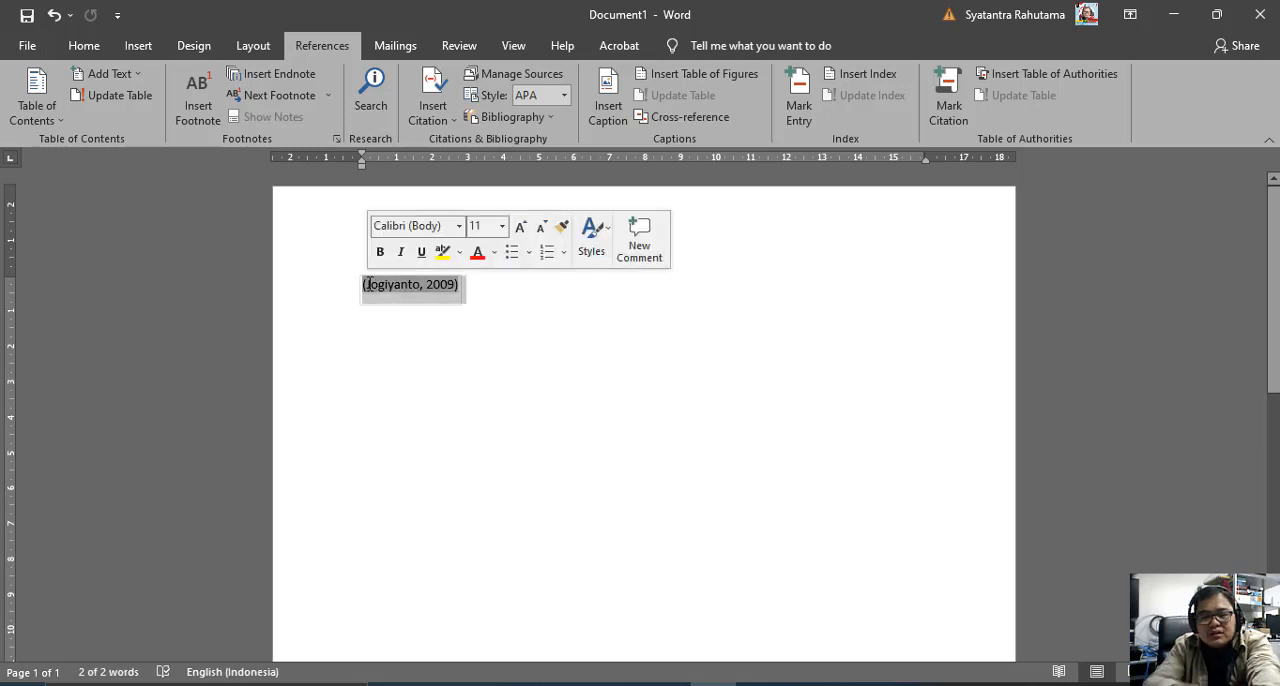
key(Delete)
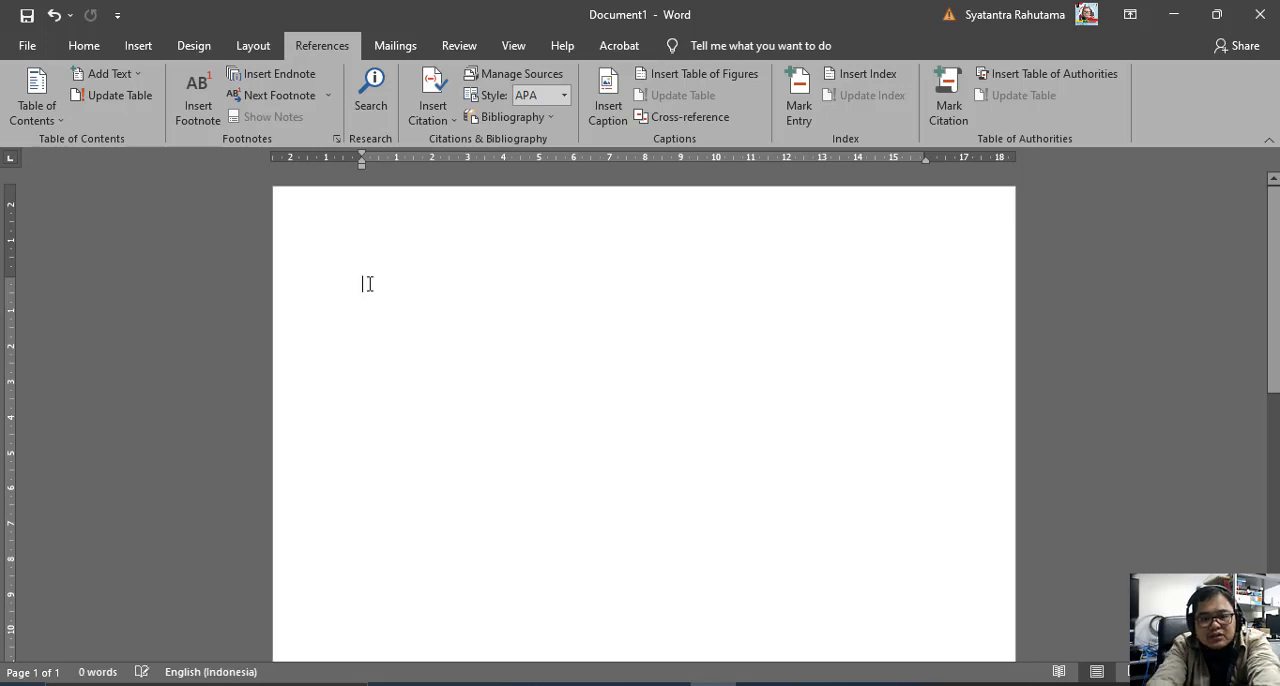
Write the quoted passage "Struktur Data adalah....." at the start of the blank page.
text("St)
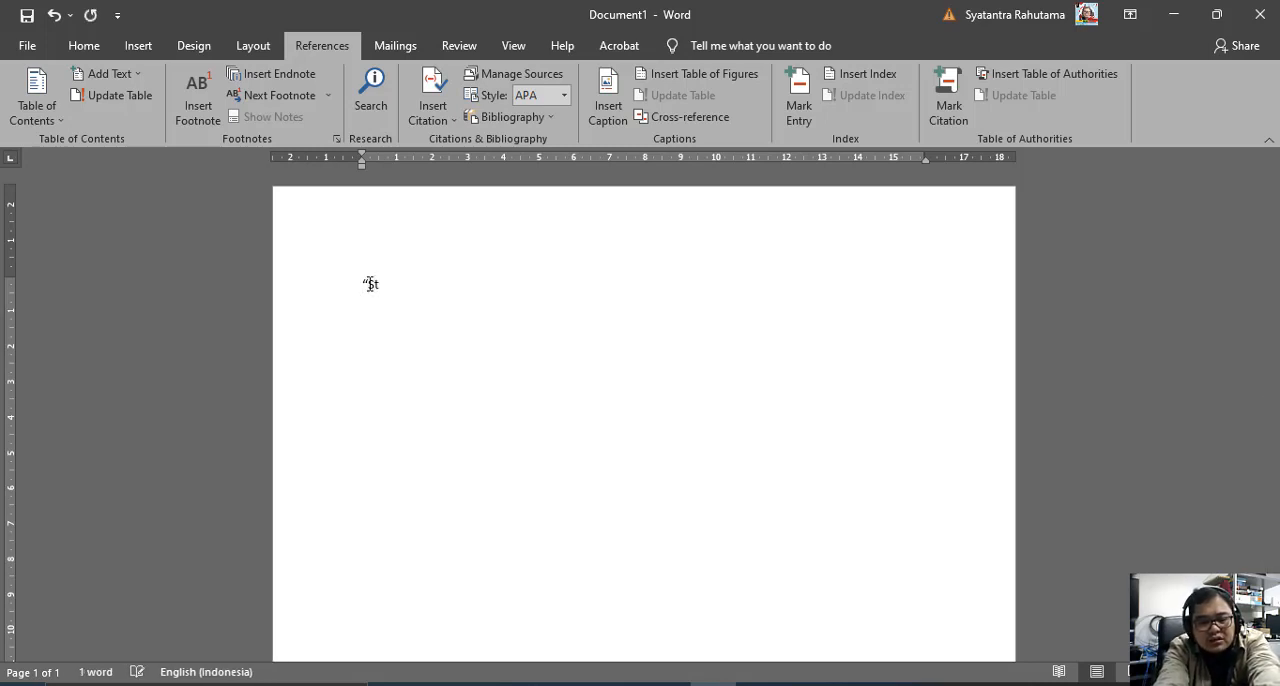
text(ruktur D)
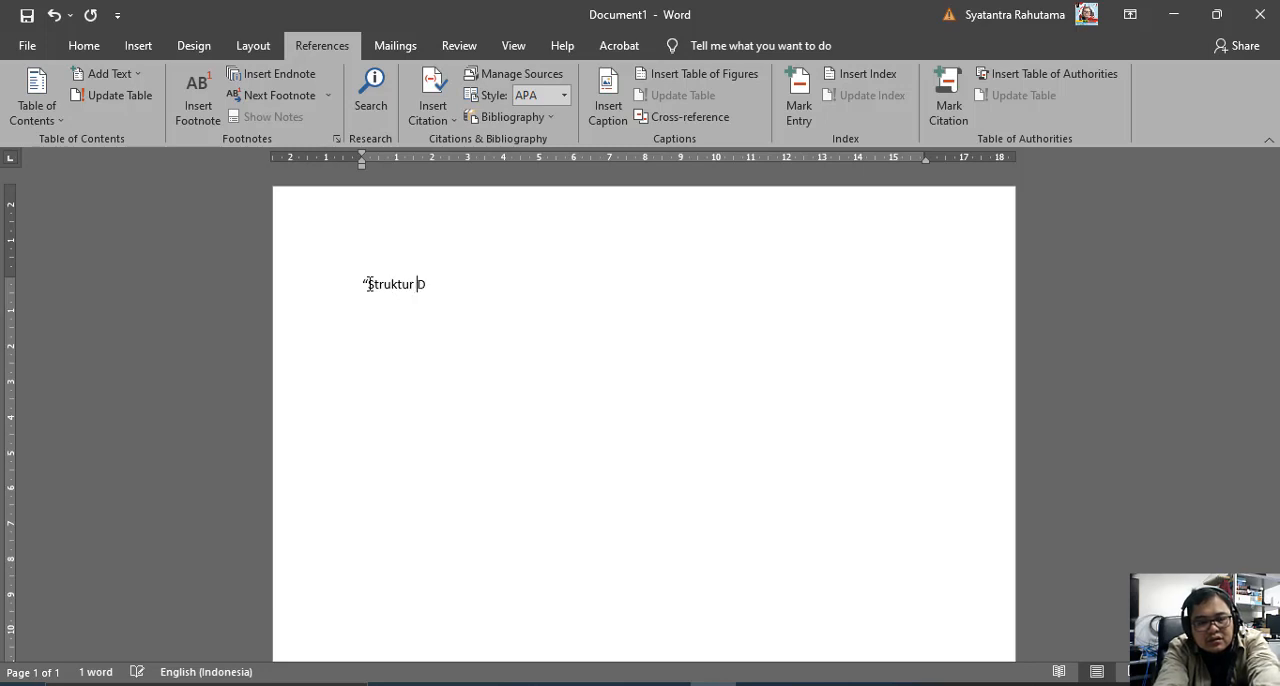
text(ata a)
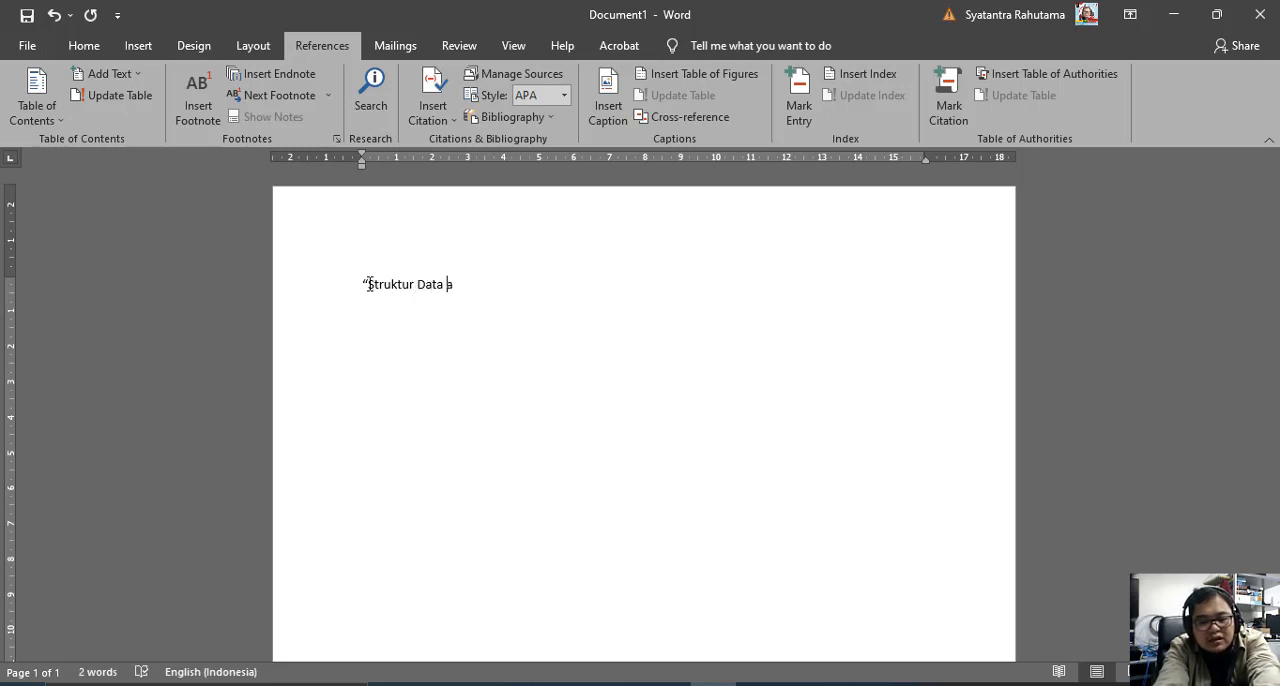
text(dalah.....")
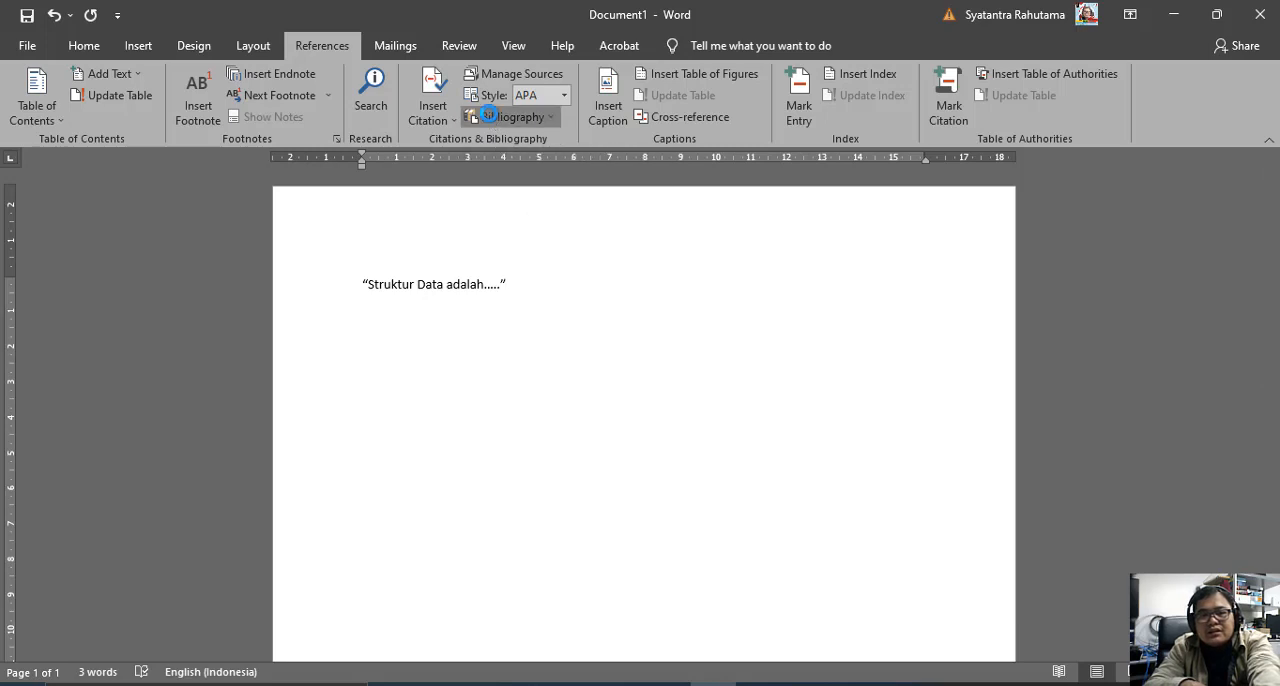
Insert a citation to the saved 2009 source "Struktur Data" directly after the quoted passage.
click(490, 118)
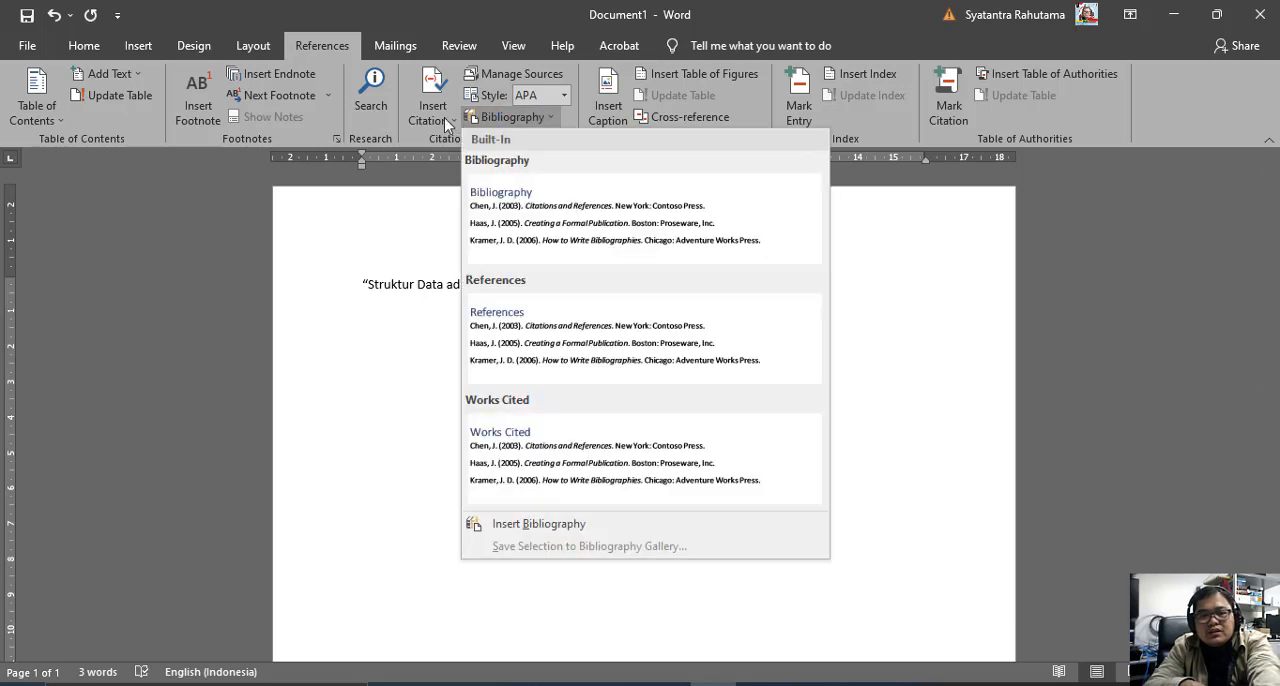
click(446, 121)
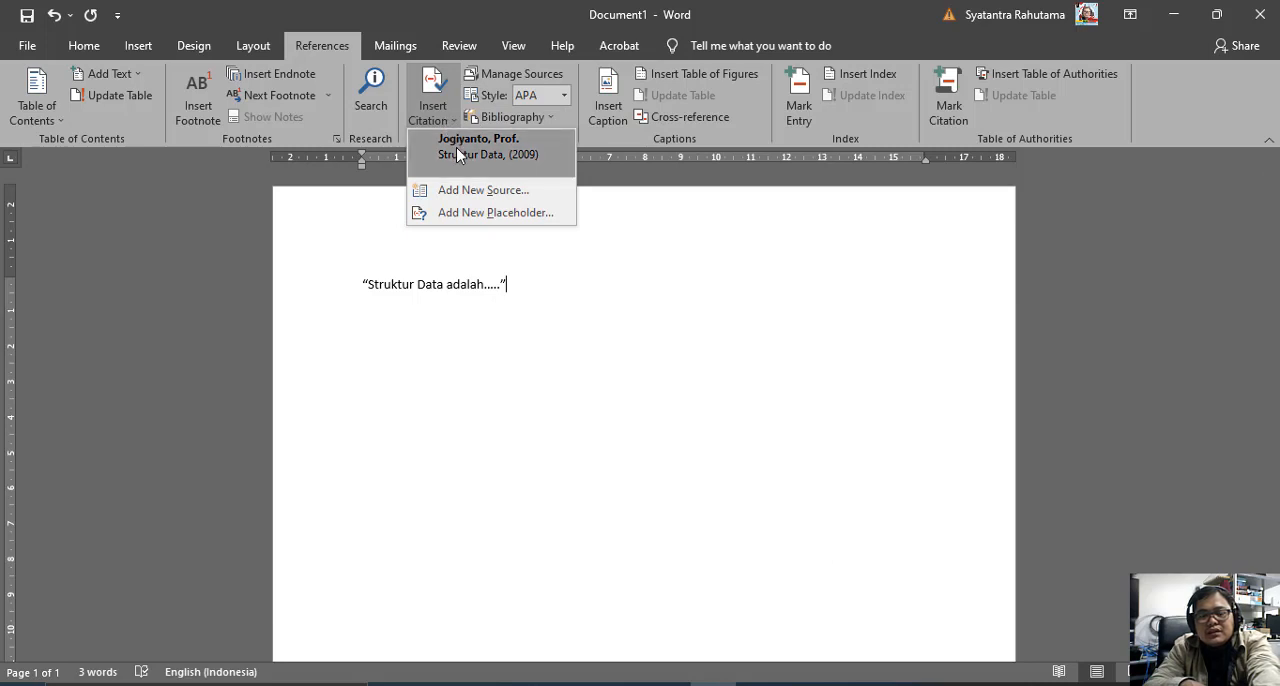
click(449, 120)
click(449, 120)
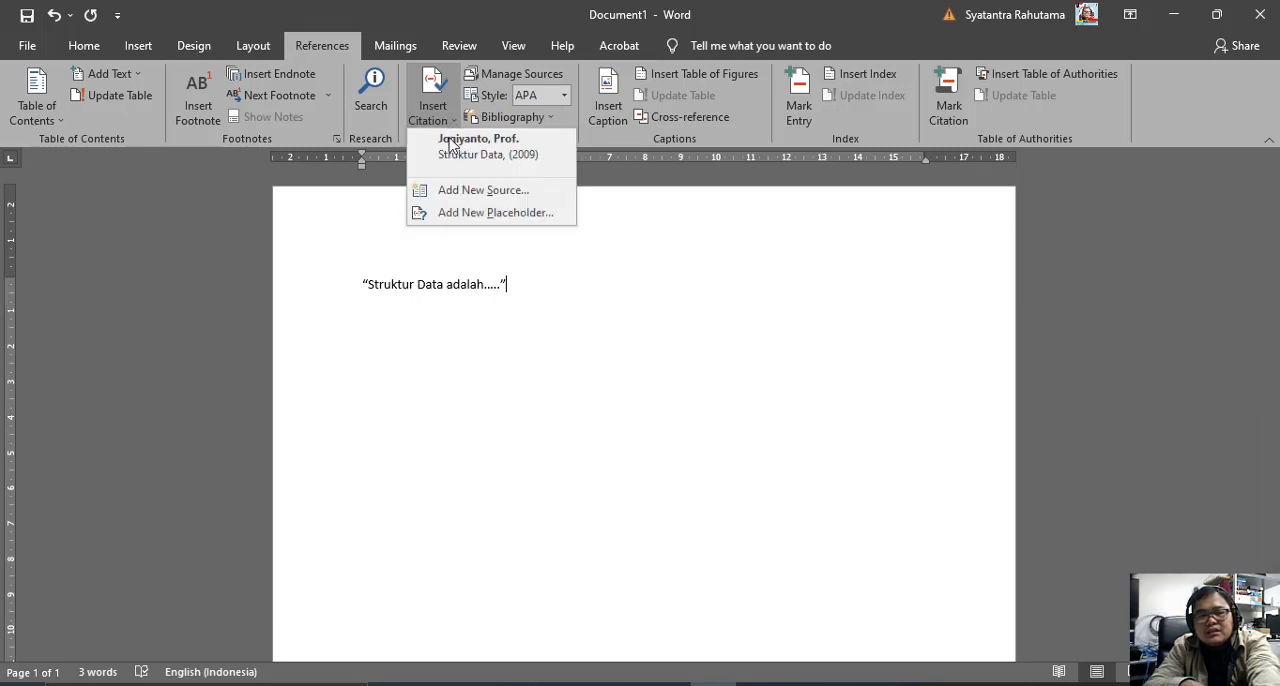
click(449, 147)
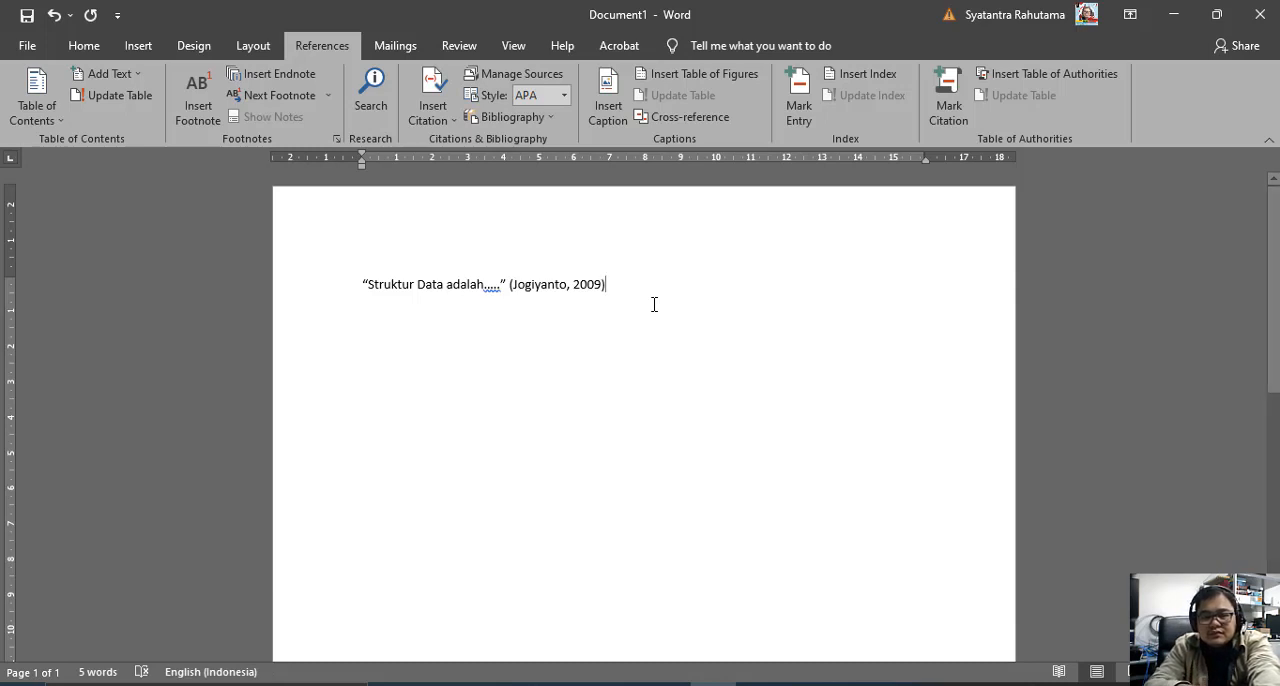
Check the options available for the inserted citation and clear all the text from the page.
click(574, 284)
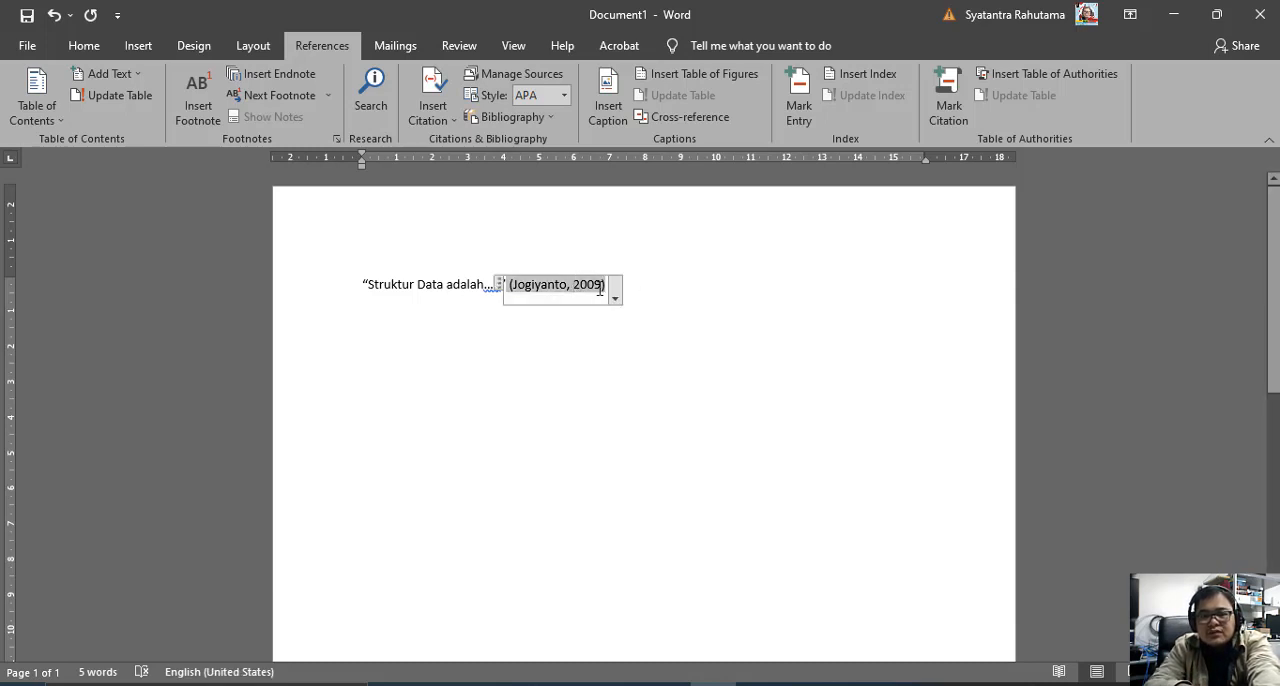
click(615, 296)
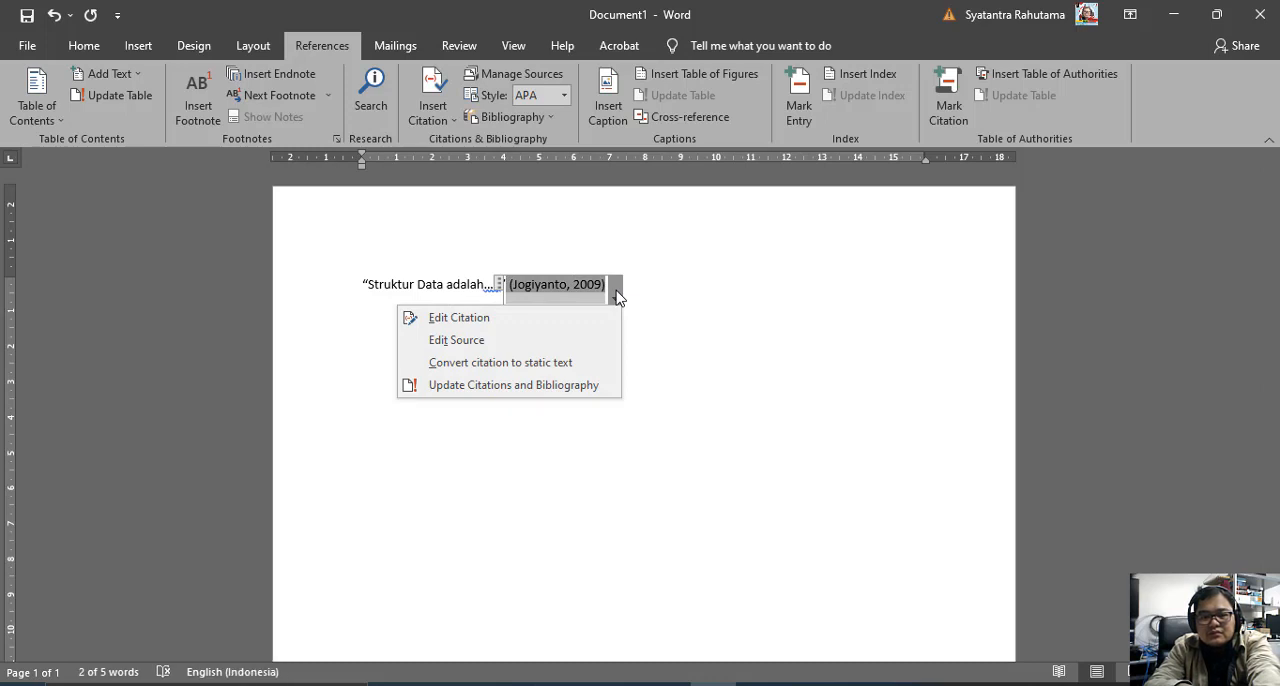
click(616, 296)
click(651, 292)
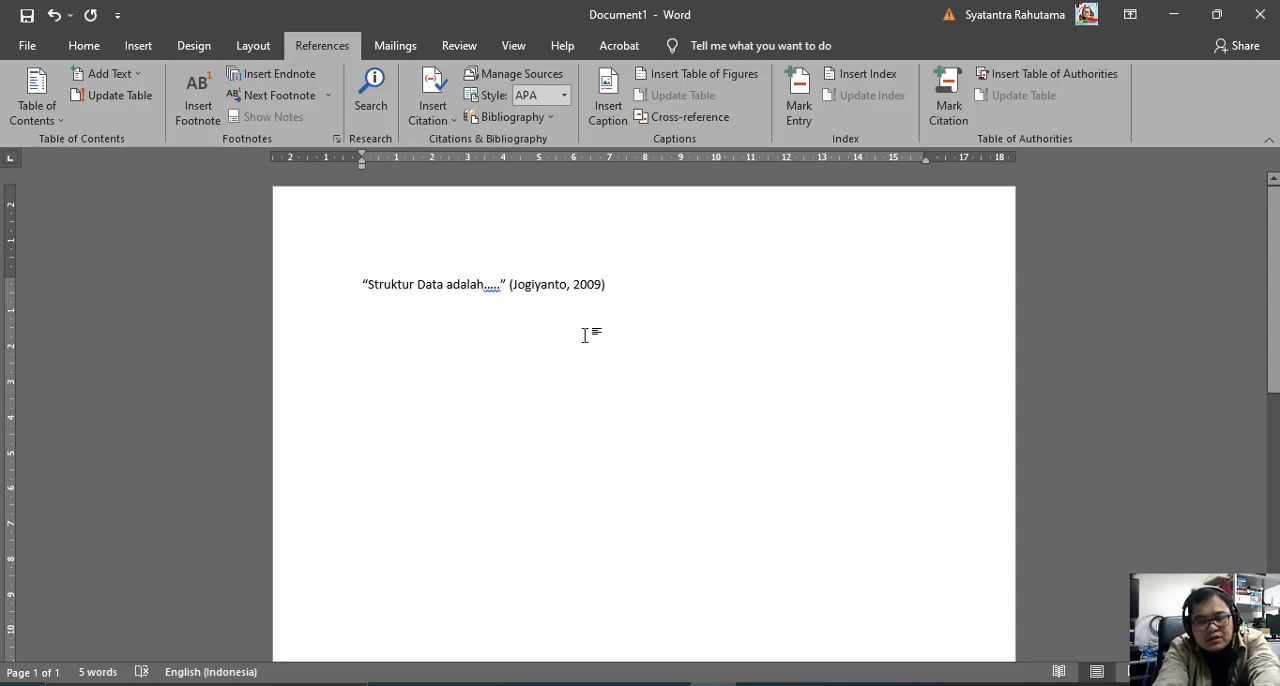
key(ctrl+a)
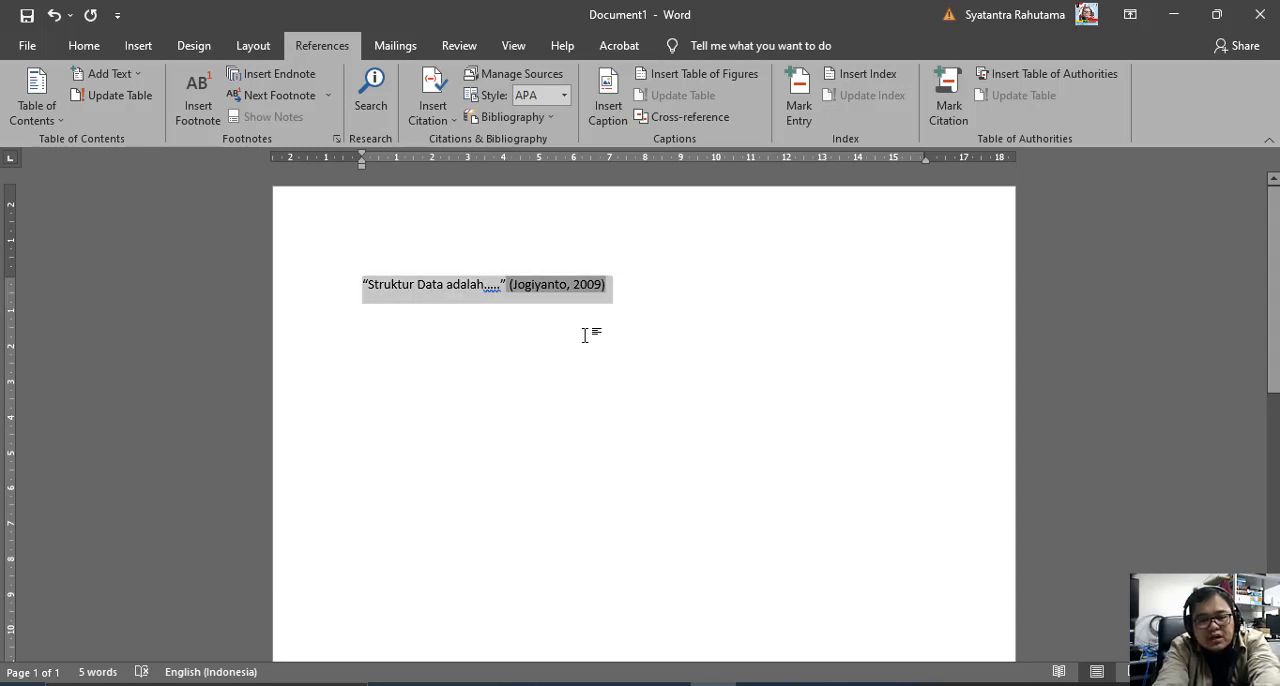
key(Delete)
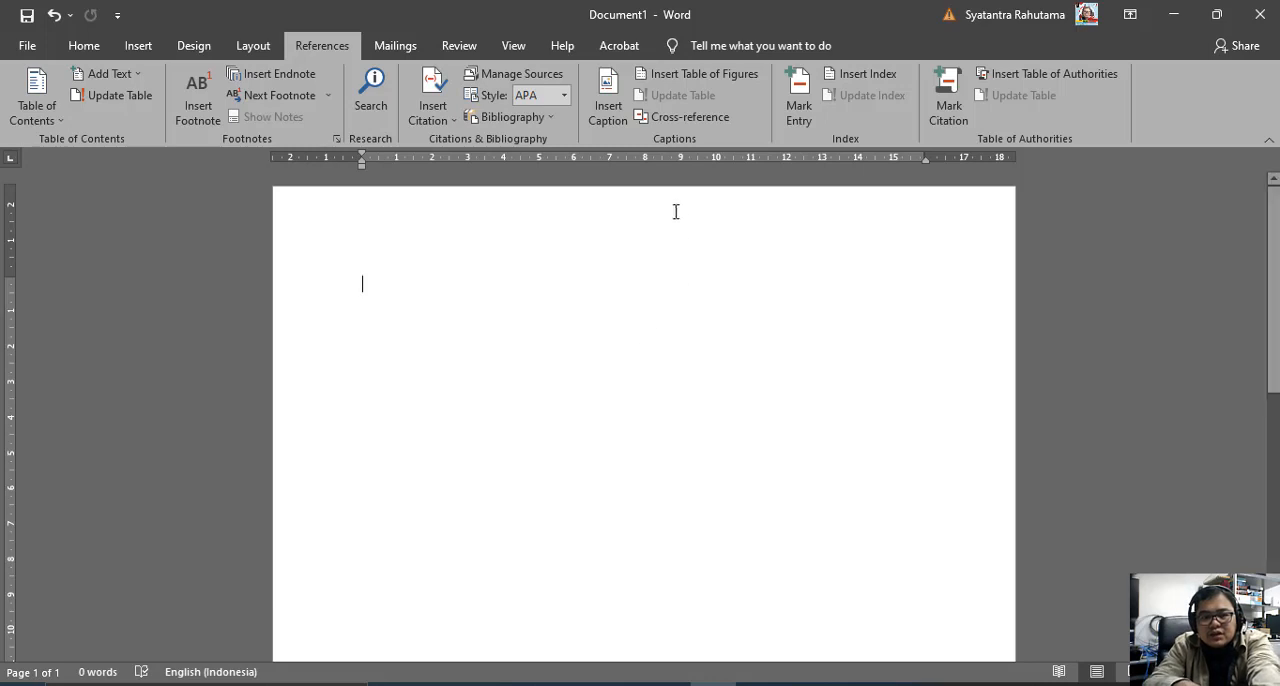
Create a new citation source of type Journal Article and enter the author's surname.
click(436, 110)
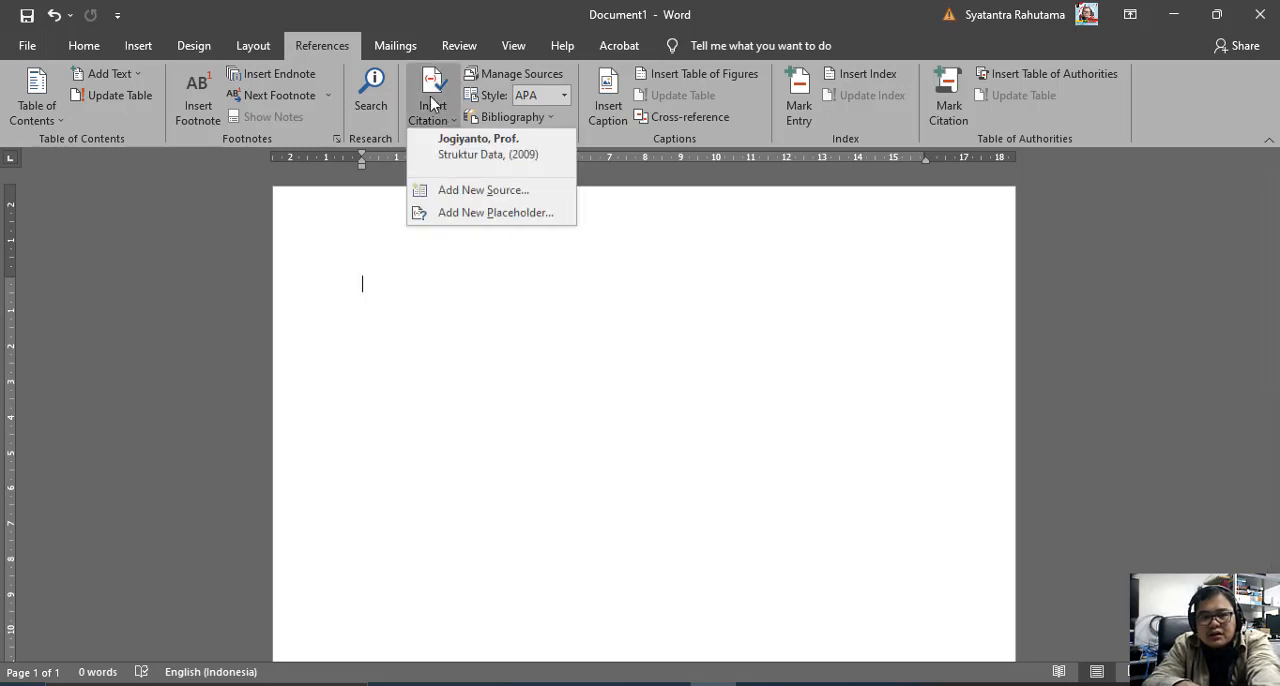
click(455, 190)
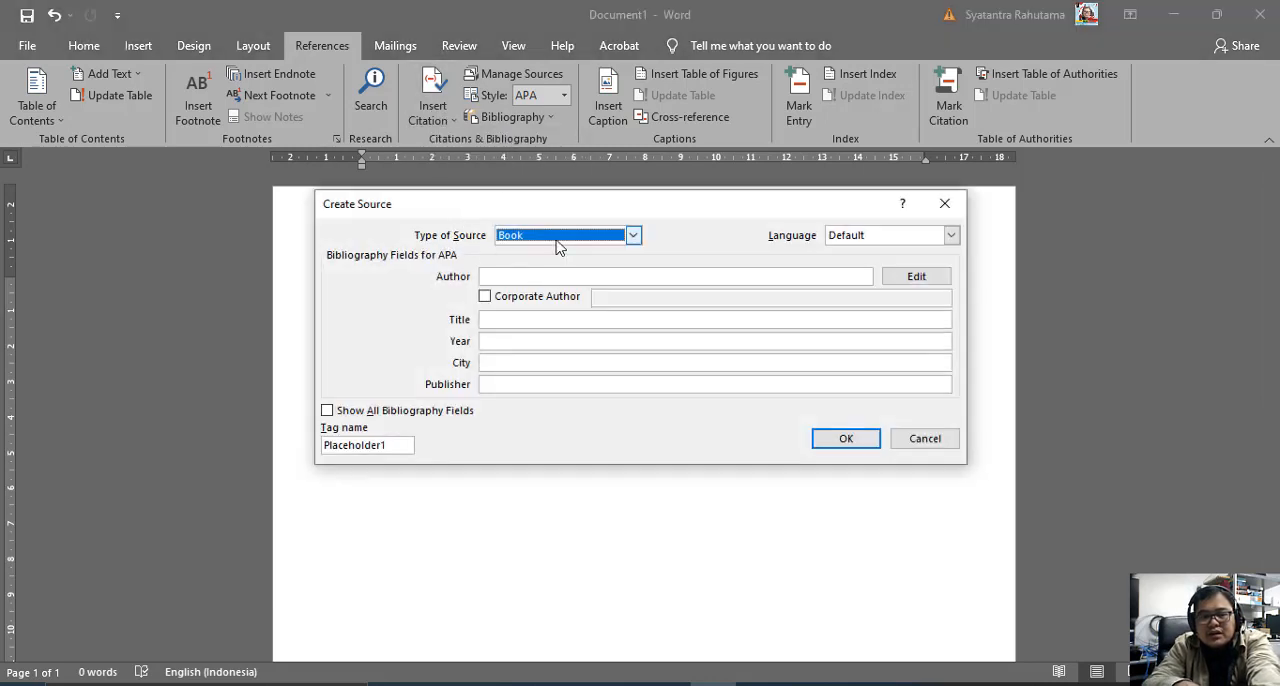
click(560, 237)
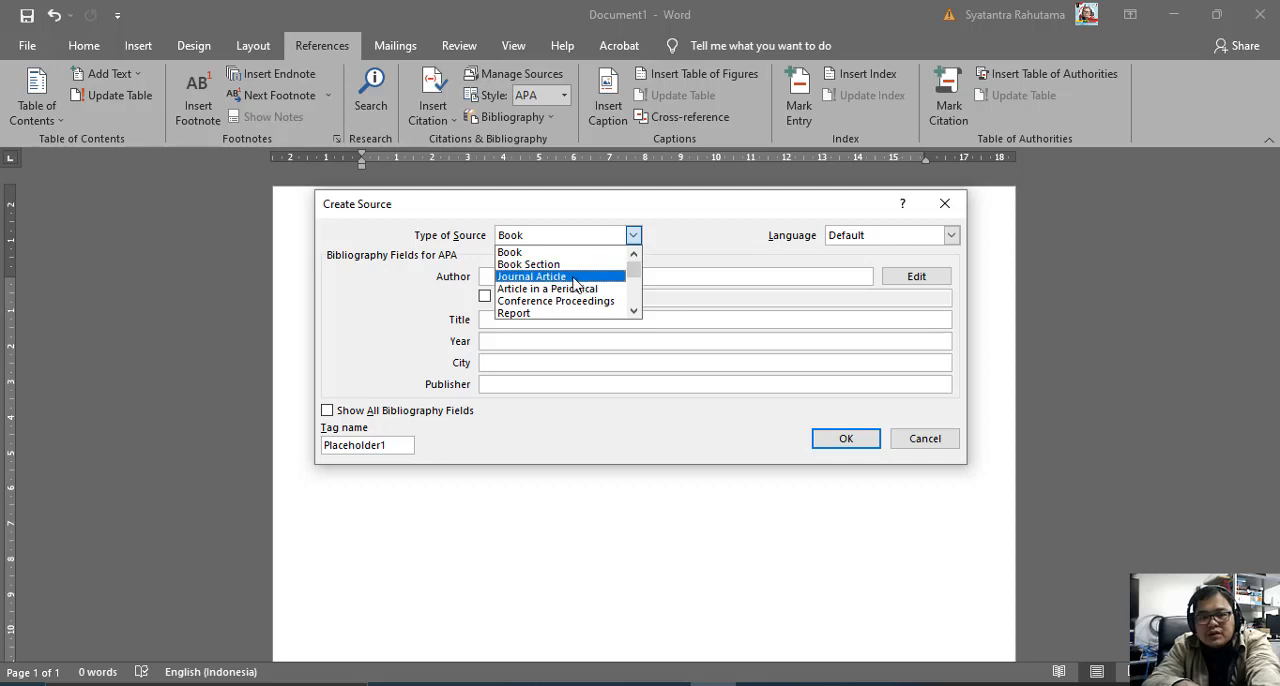
click(574, 279)
click(570, 277)
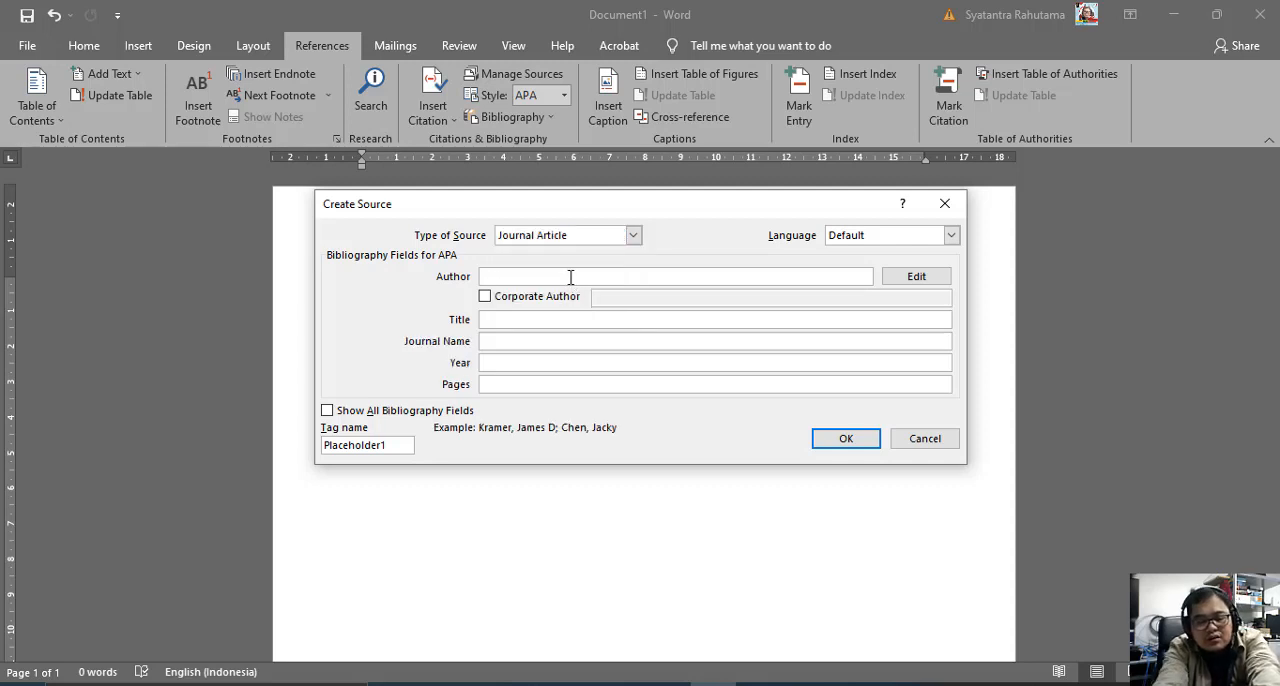
text(Davis)
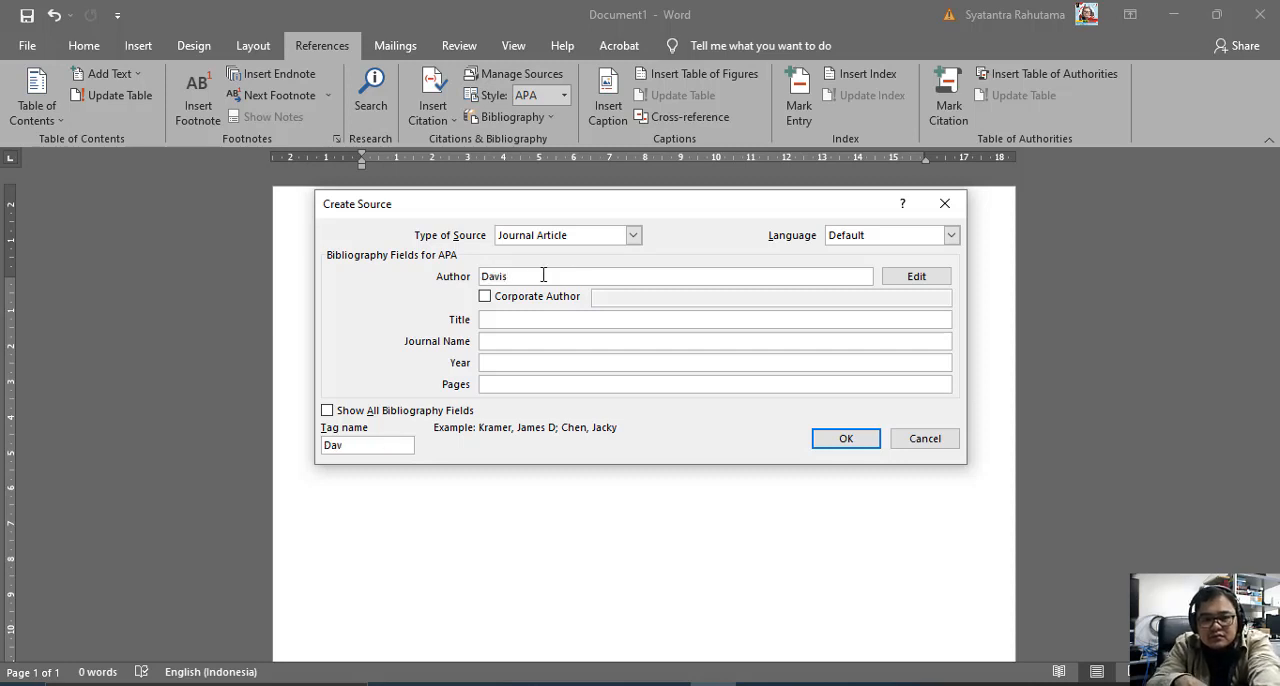
Set the journal article's title to "PHd".
click(576, 319)
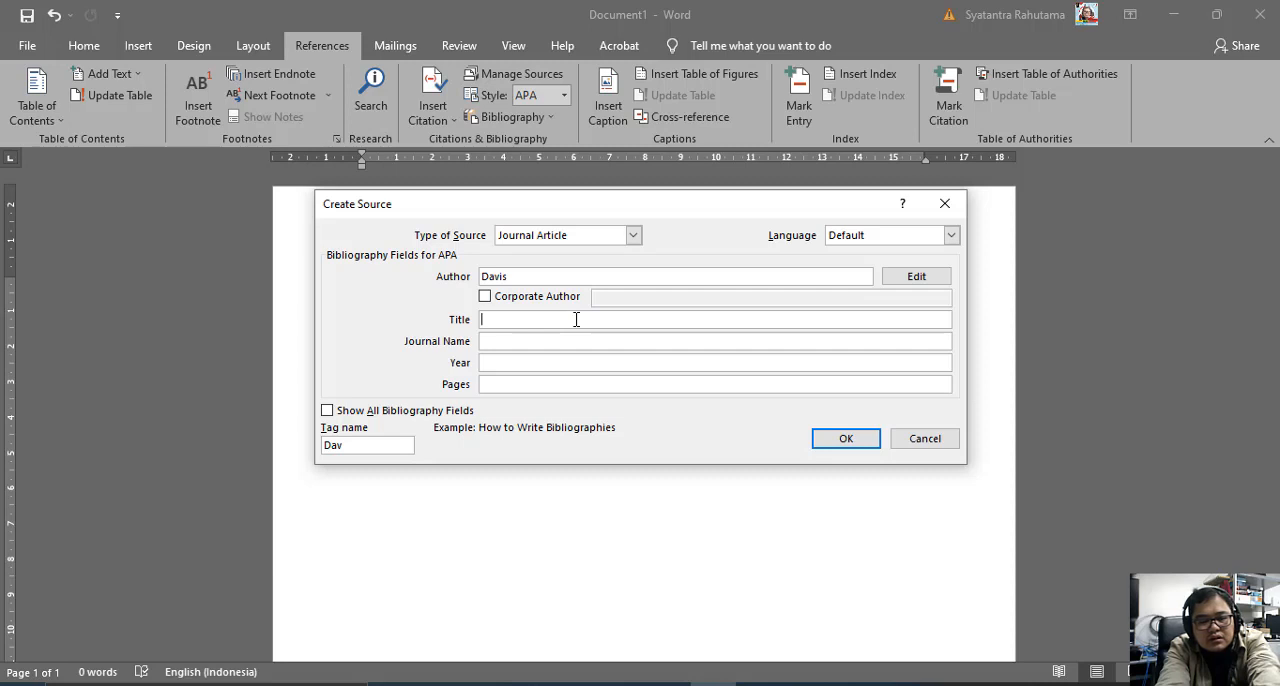
text(Pri)
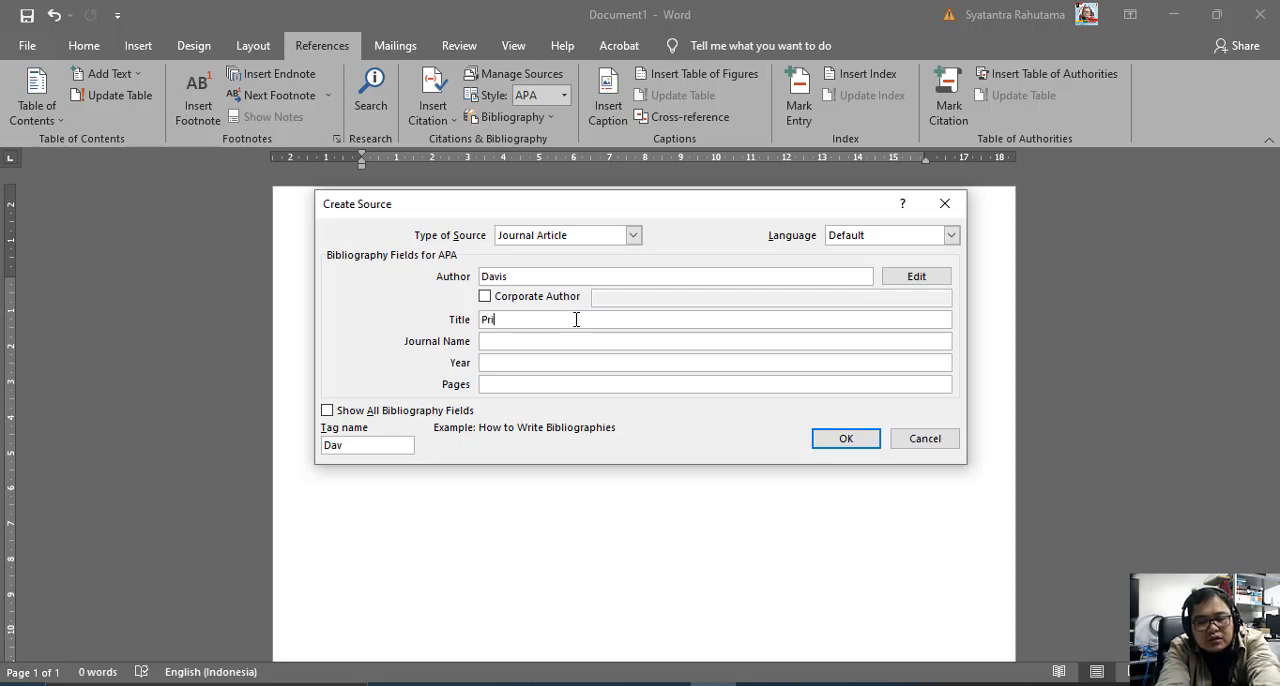
key(BackSpace)
key(BackSpace)
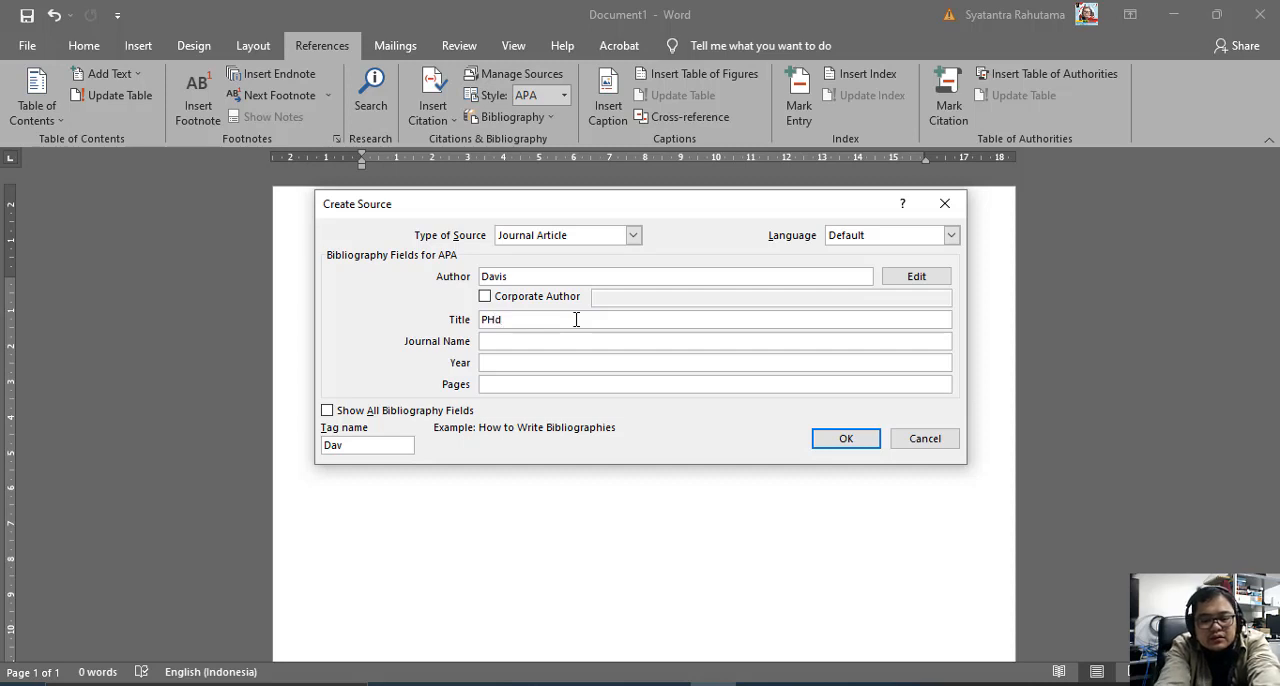
key(Tab)
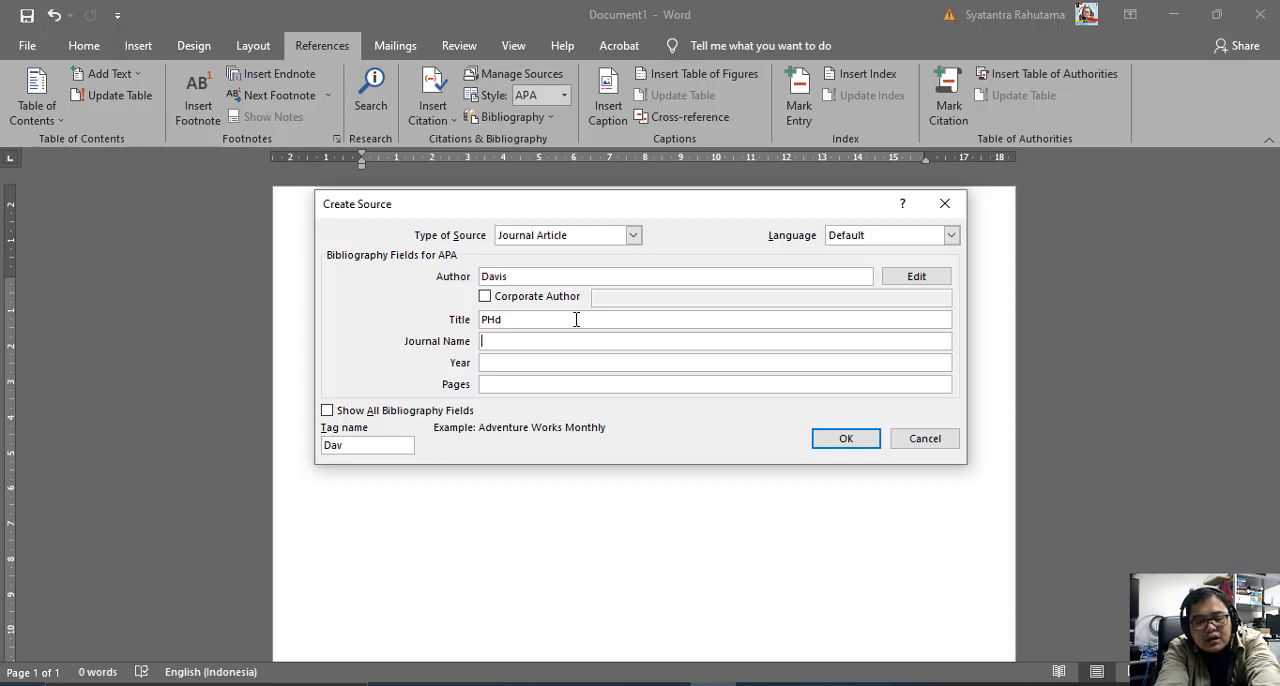
Set the journal name to "Technology Acceptance Model".
text(Tec)
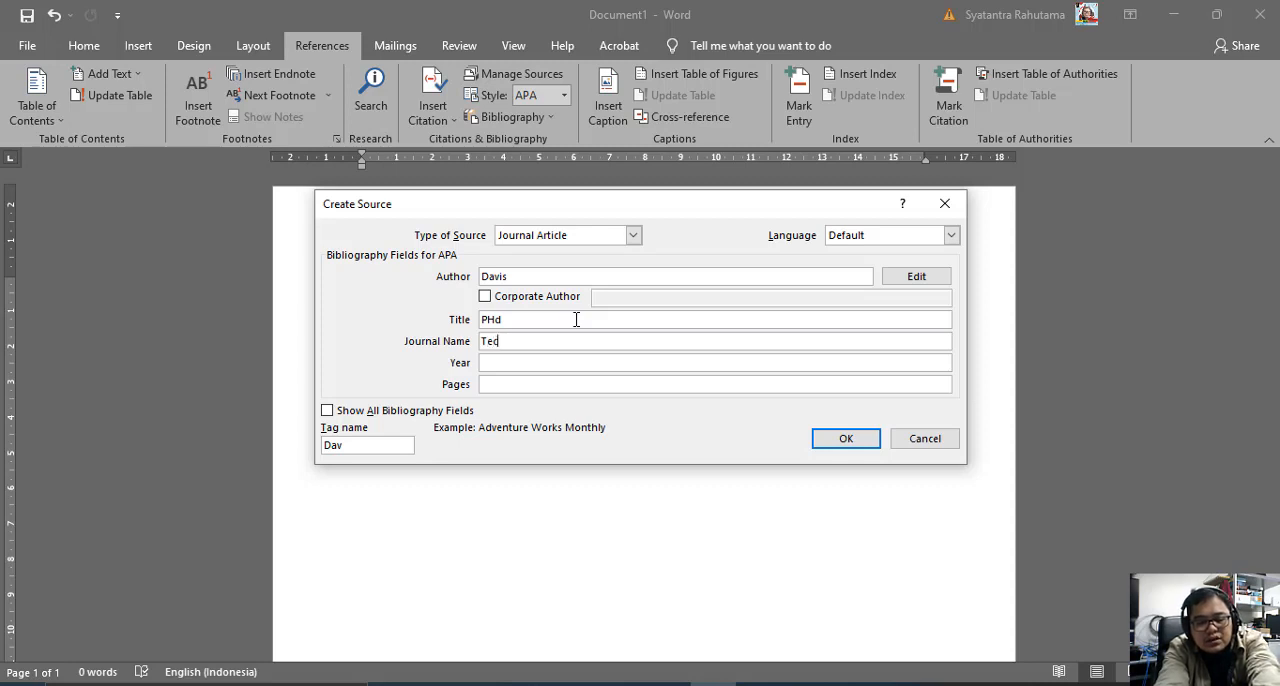
text(hnolo)
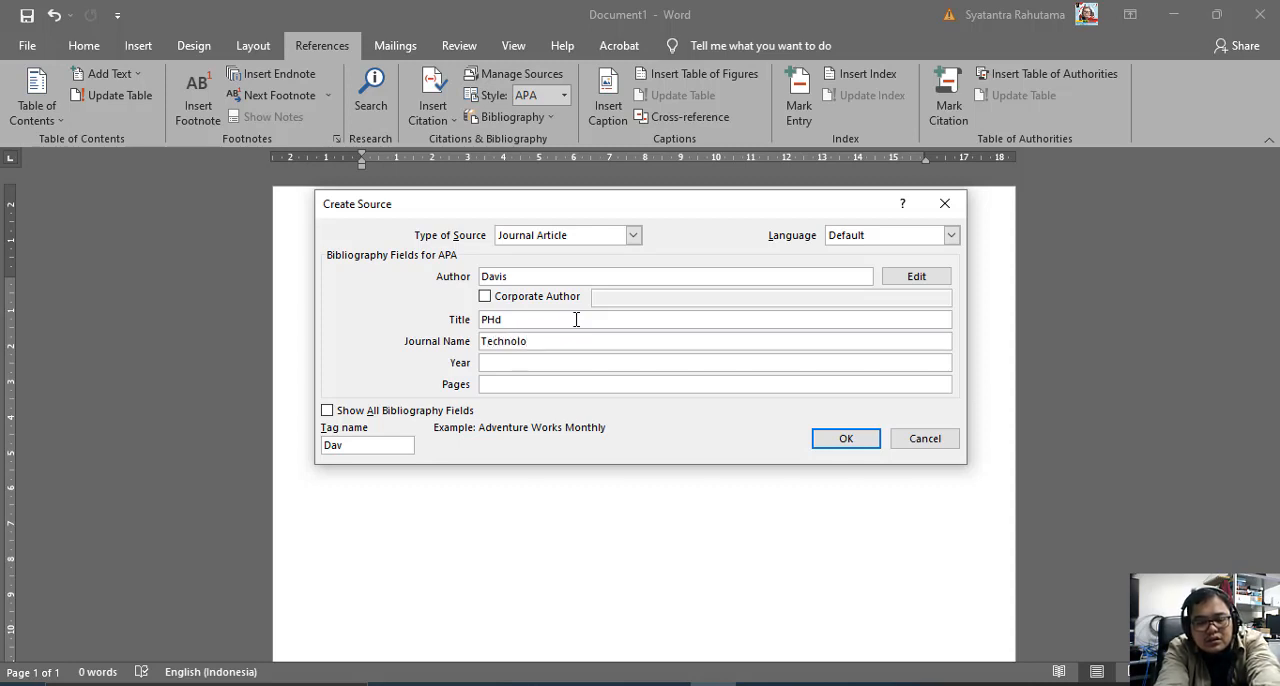
text(gy Acceptan)
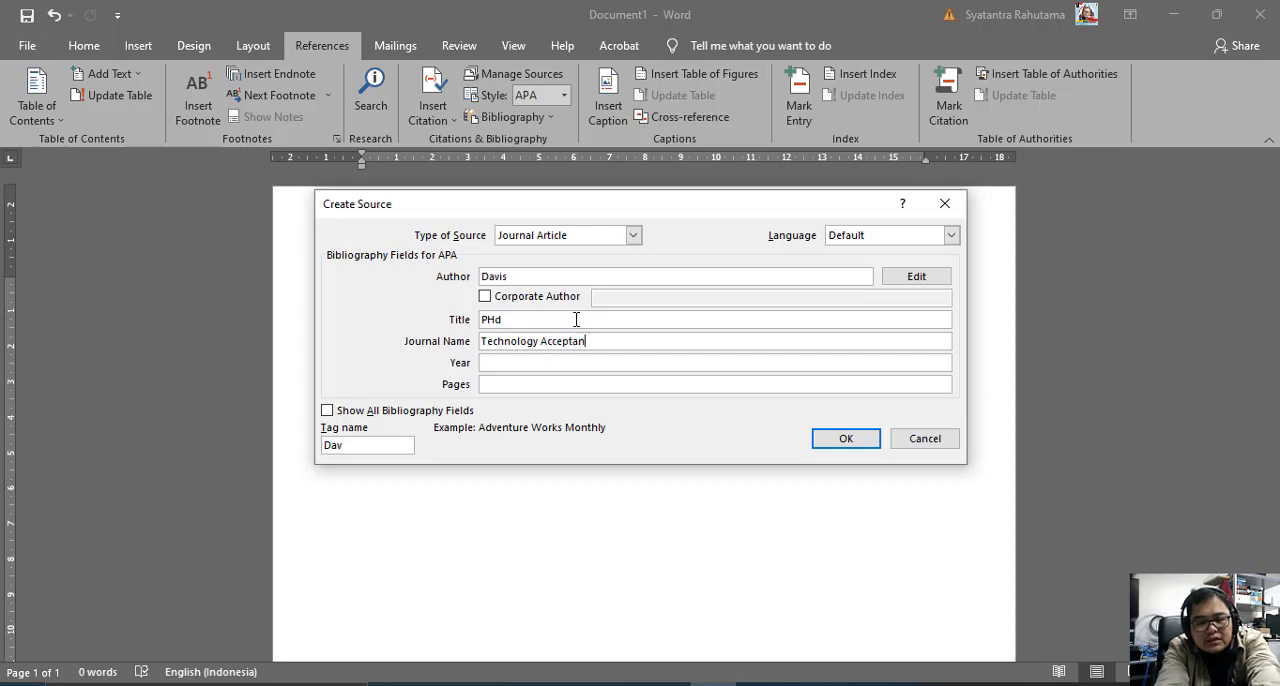
text(ce Moed)
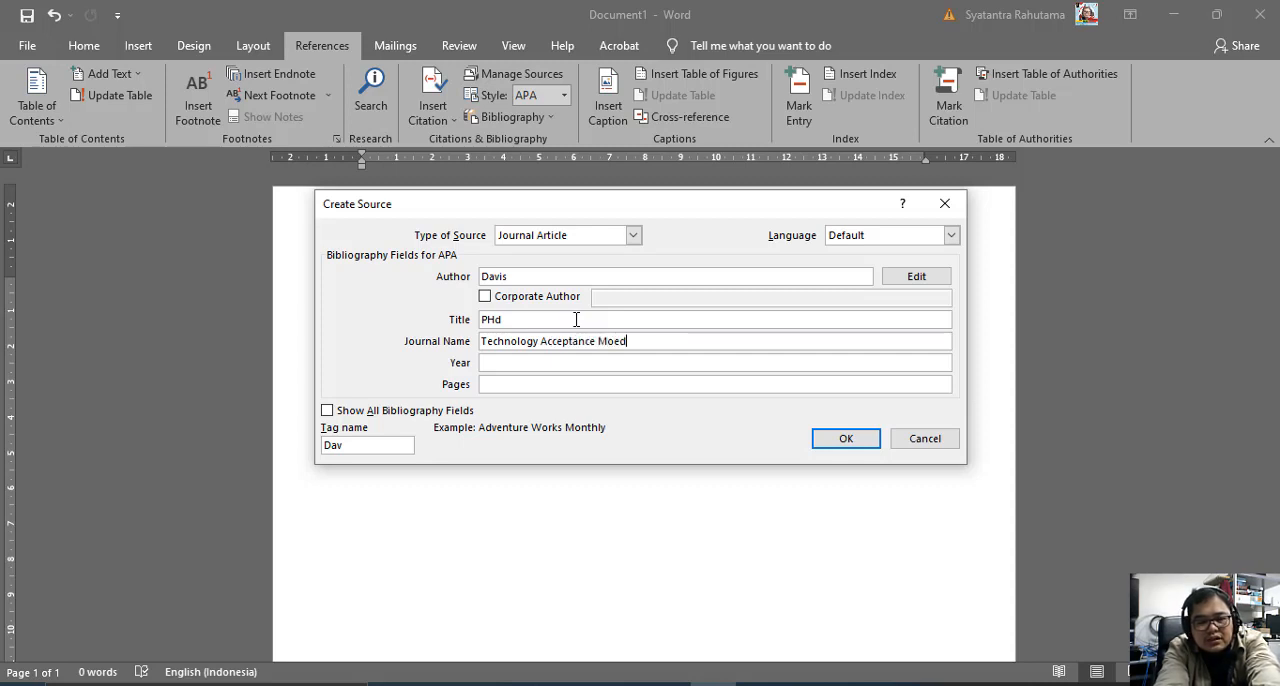
key(BackSpace)
key(BackSpace)
text(de)
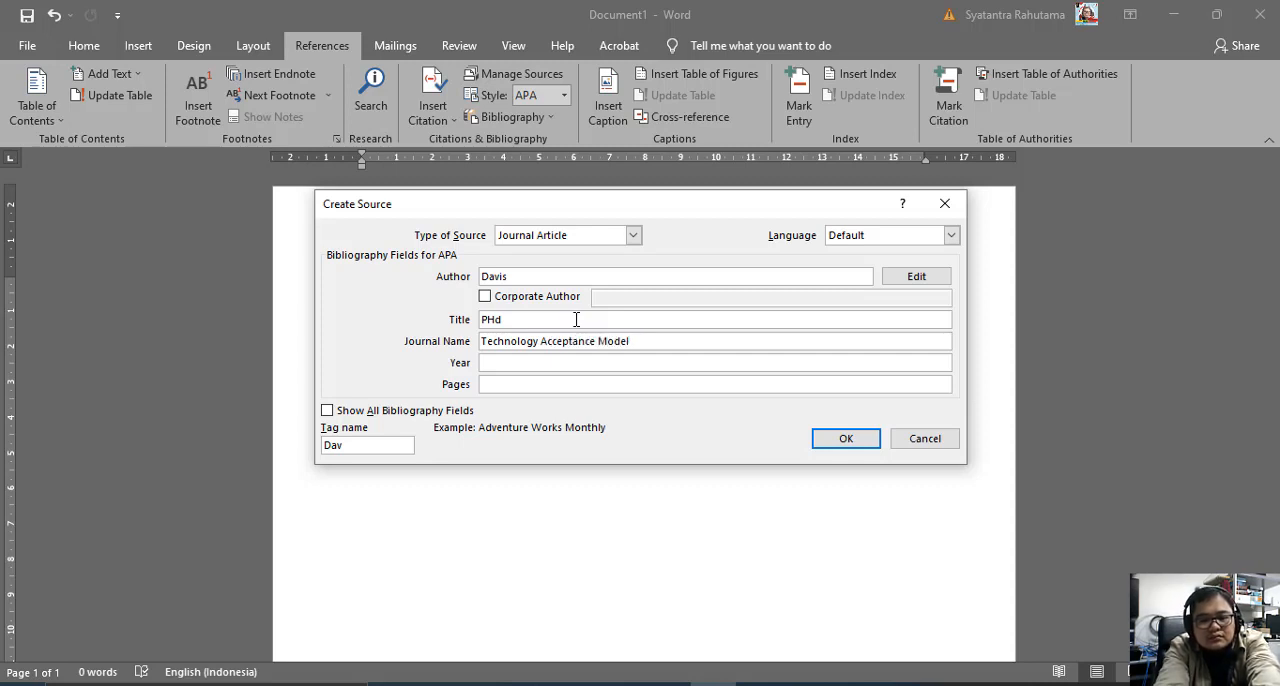
text(l)
Set the article's year to 1989 and its pages to 2, and save the source as a citation in the document.
key(Tab)
text(1989)
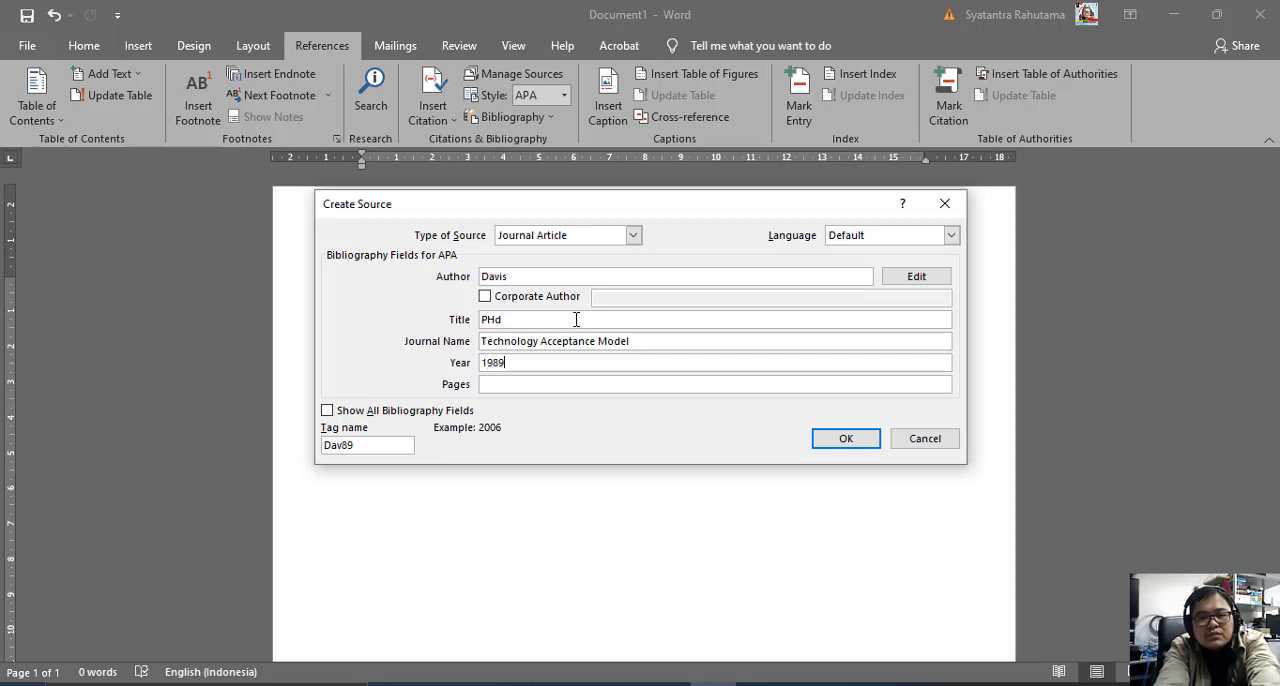
key(Tab)
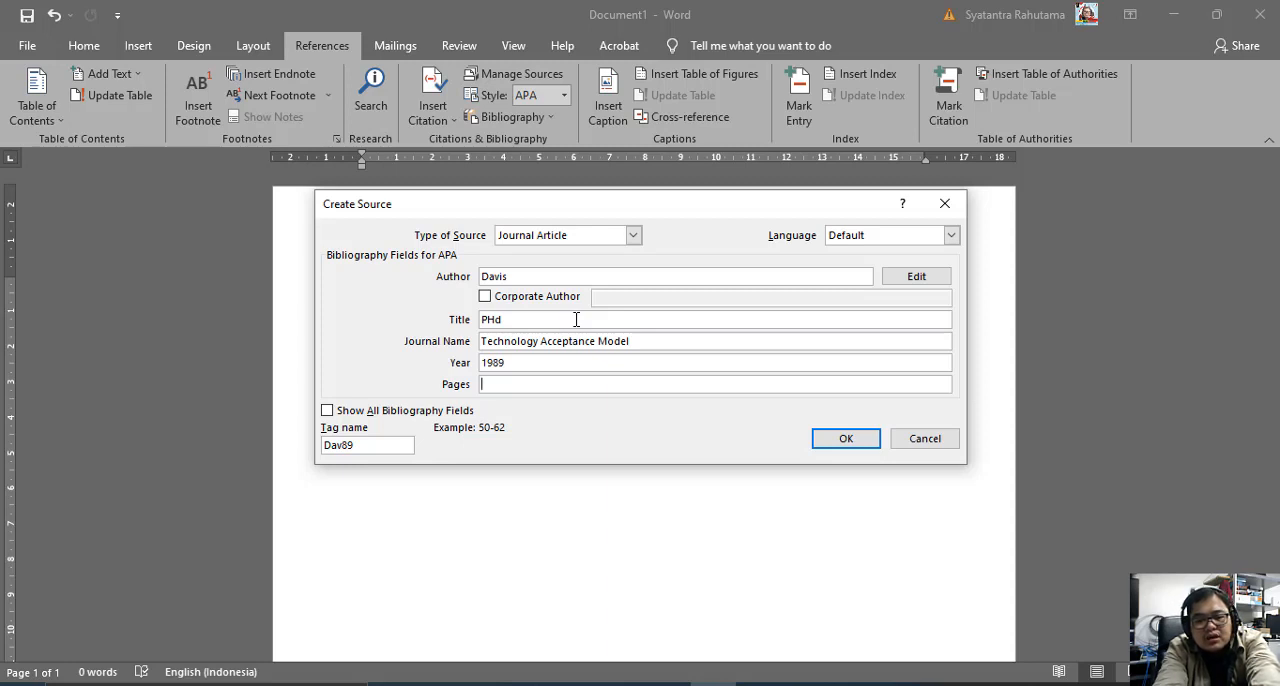
text(2)
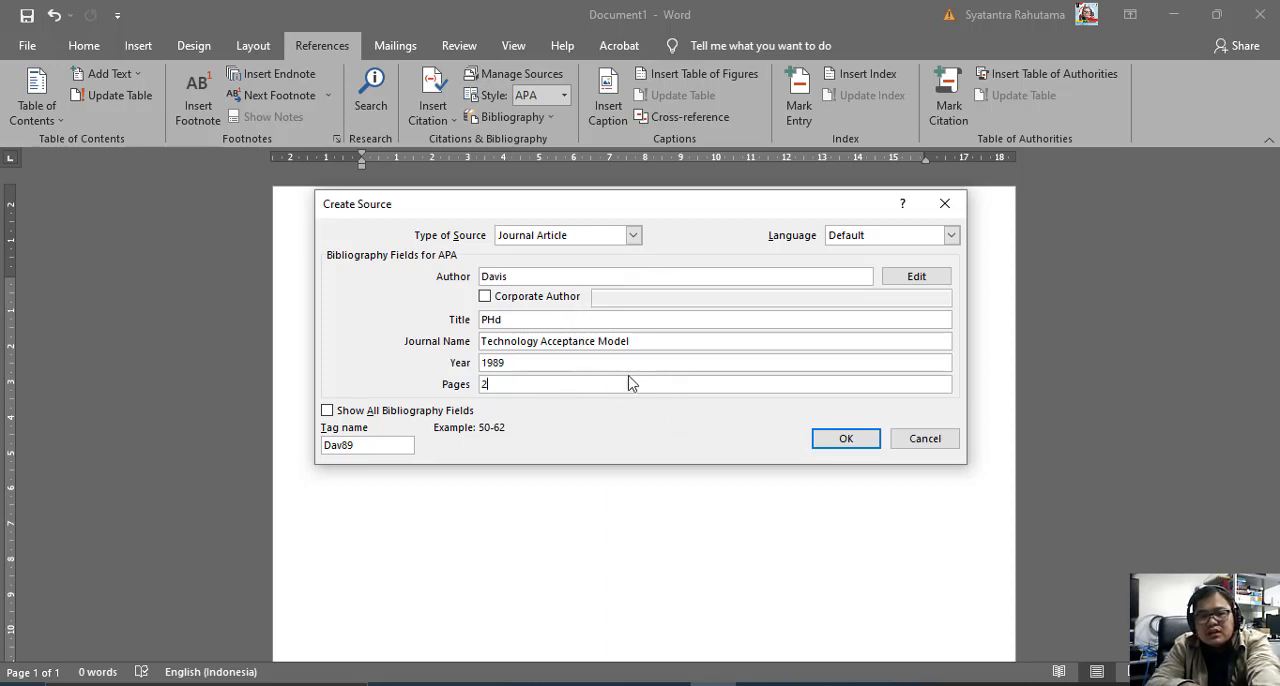
click(843, 441)
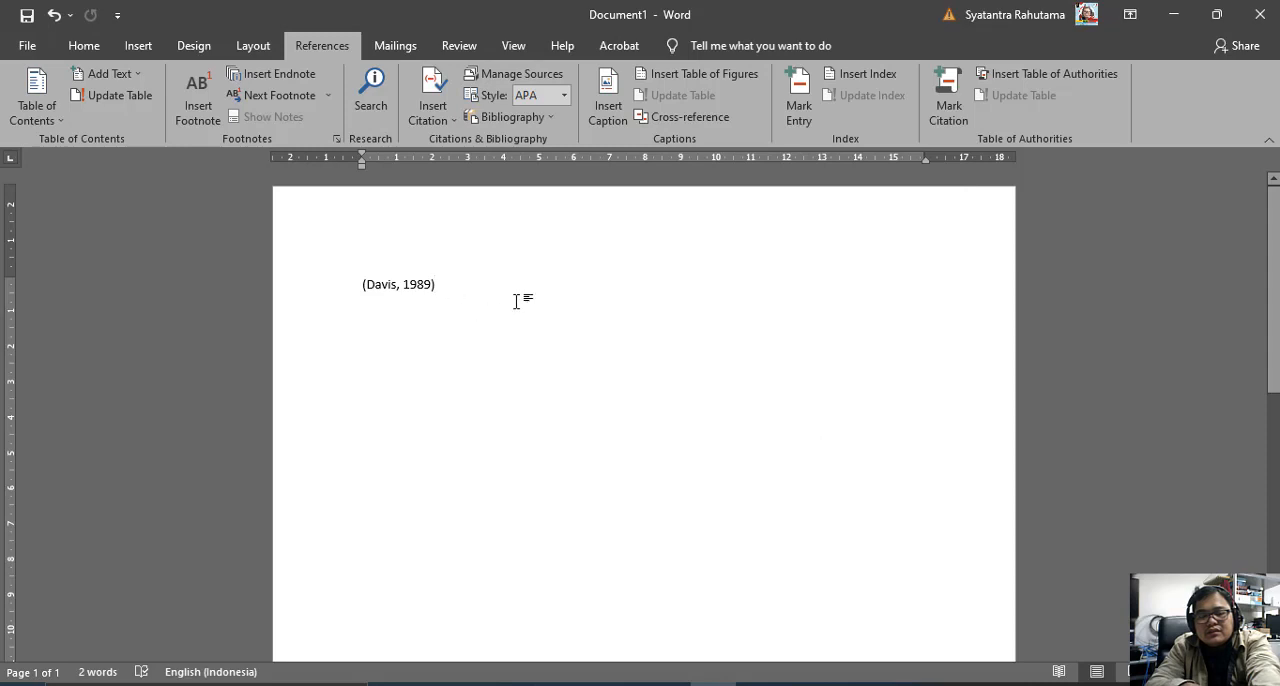
Delete the journal article citation from the page and check the list of saved sources.
click(449, 292)
key(Delete)
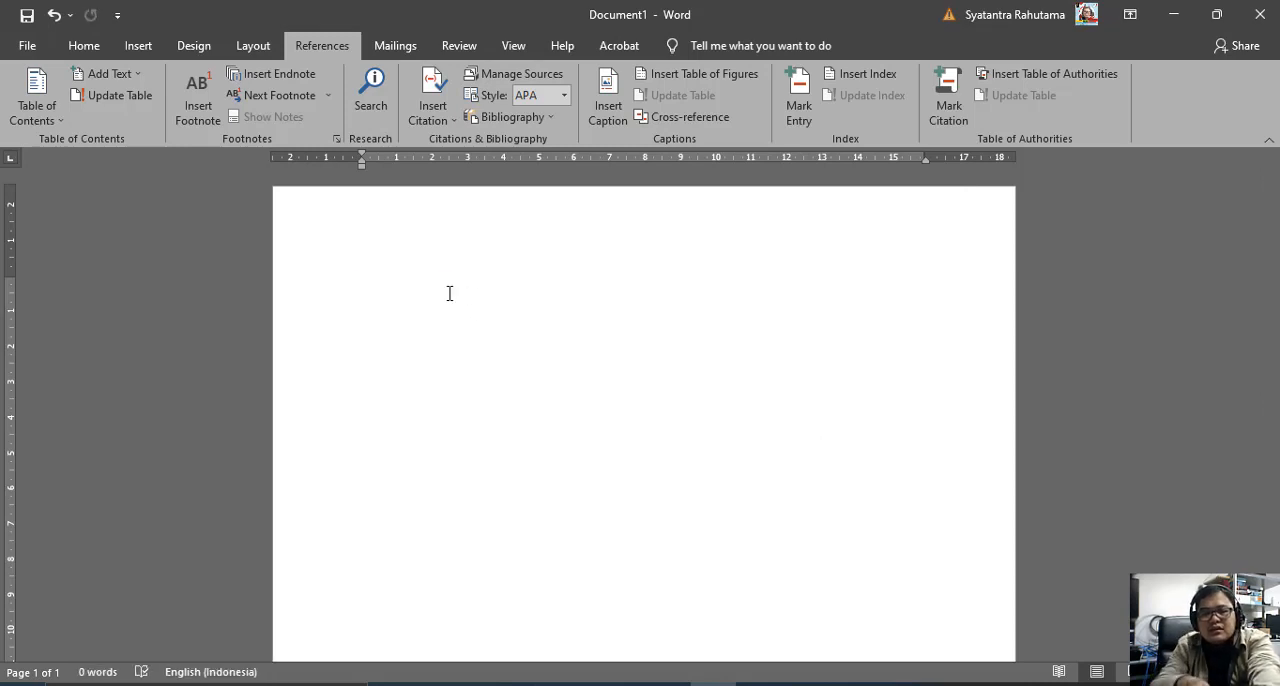
click(430, 122)
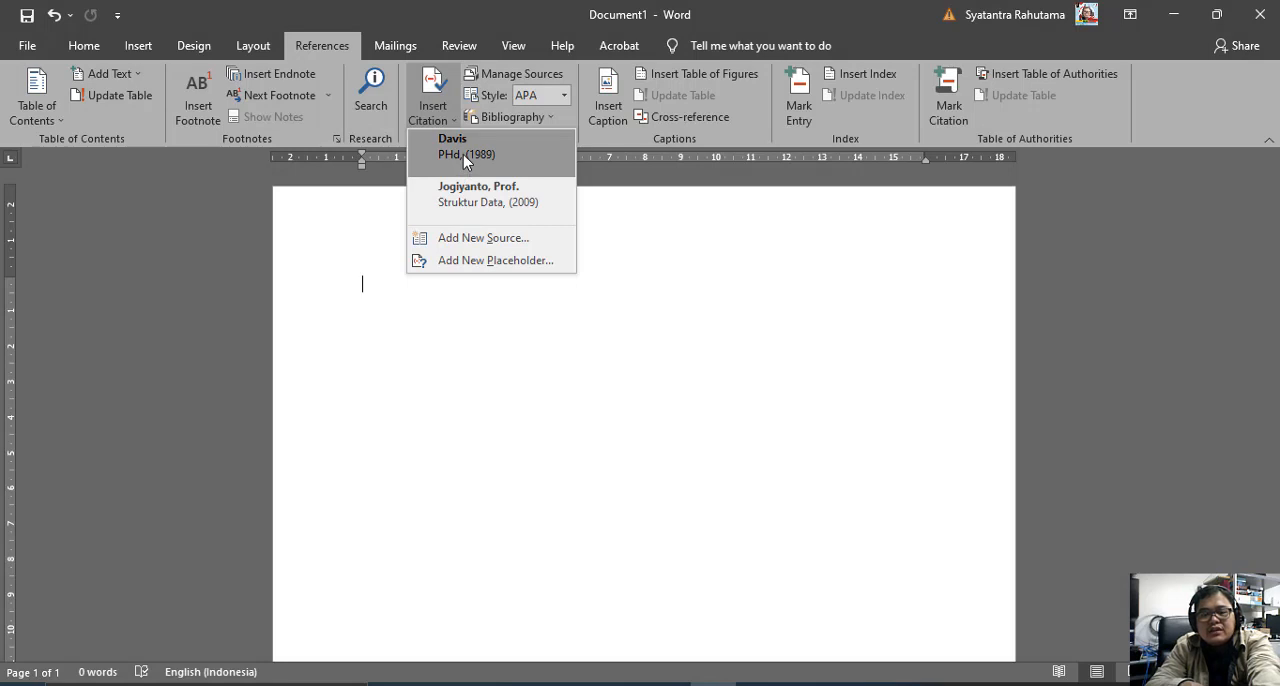
click(658, 303)
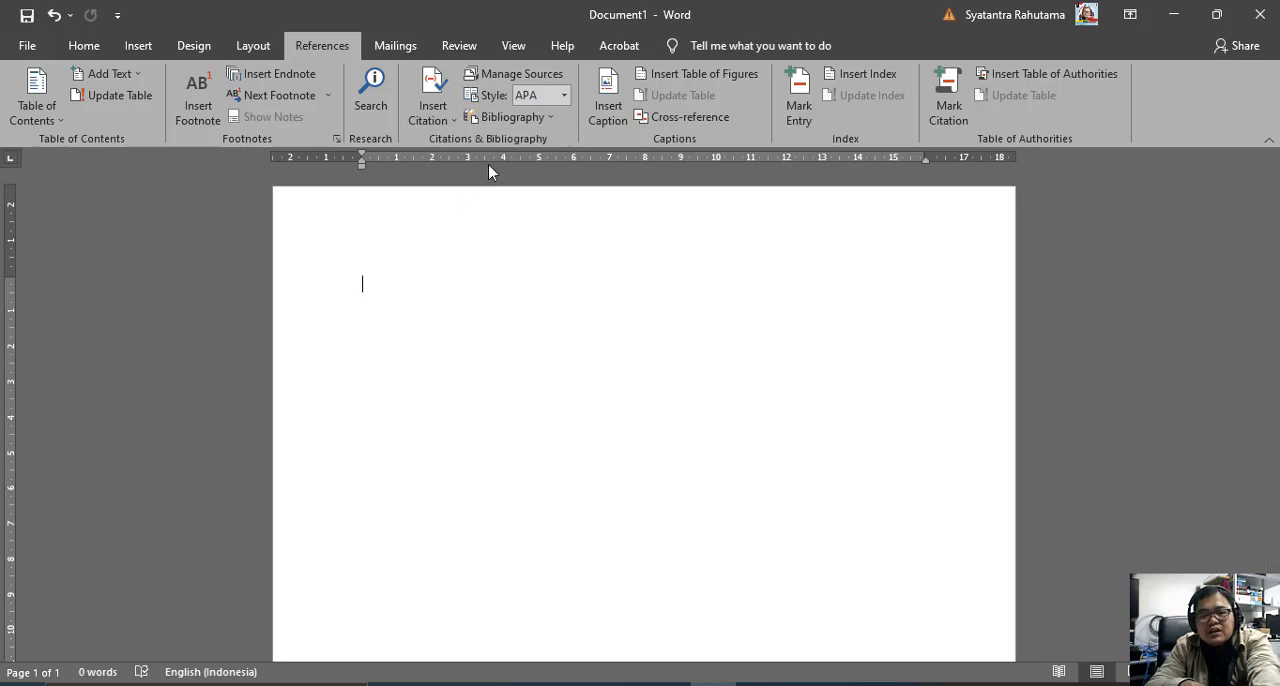
Set the citation style to Harvard - Anglia and insert the built-in References bibliography on the empty page.
click(512, 120)
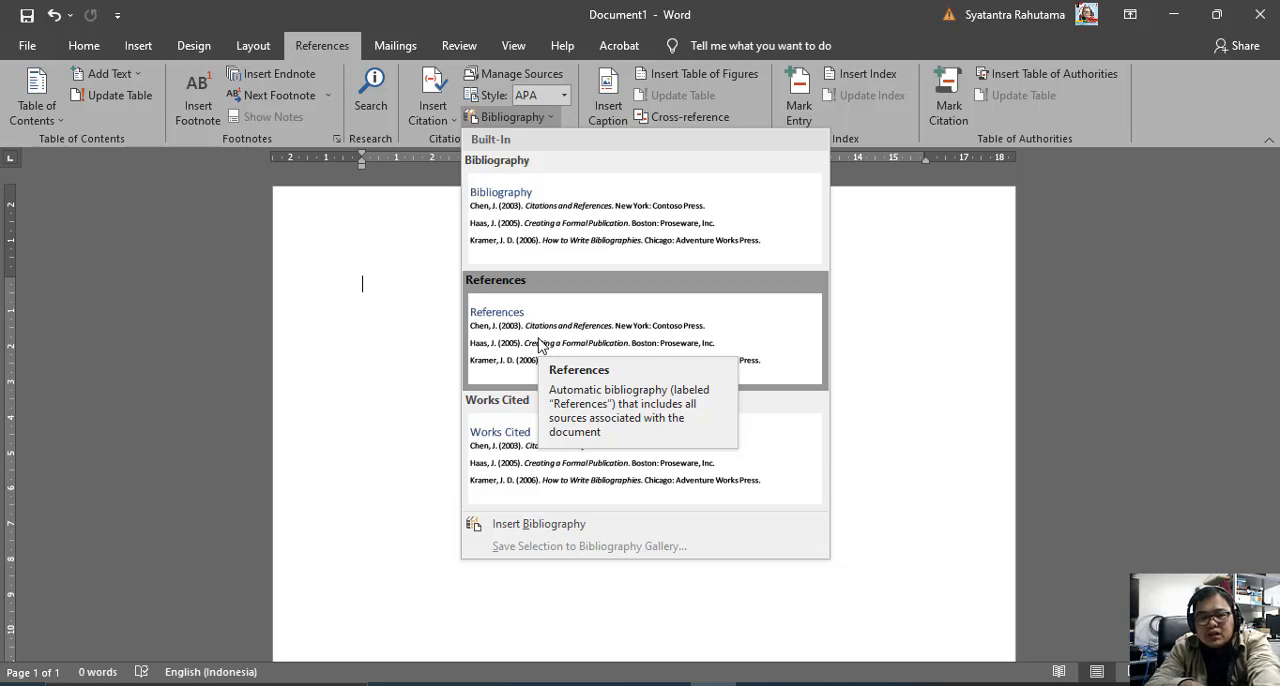
click(558, 104)
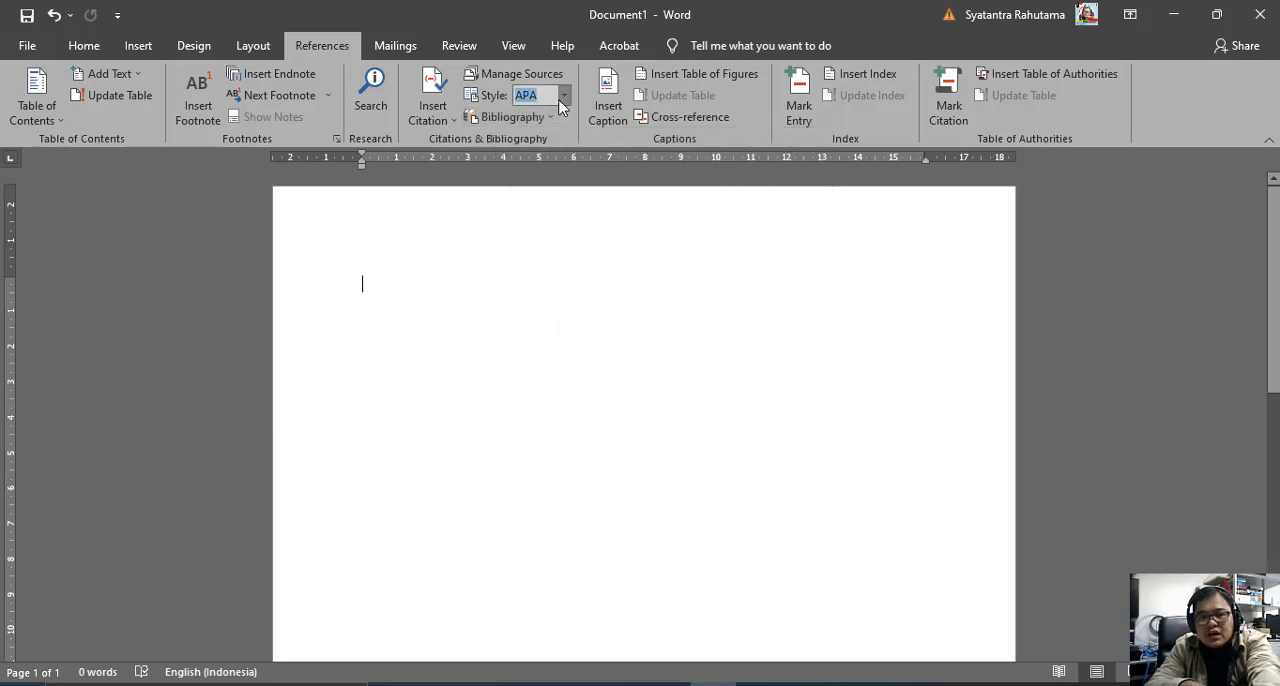
click(560, 100)
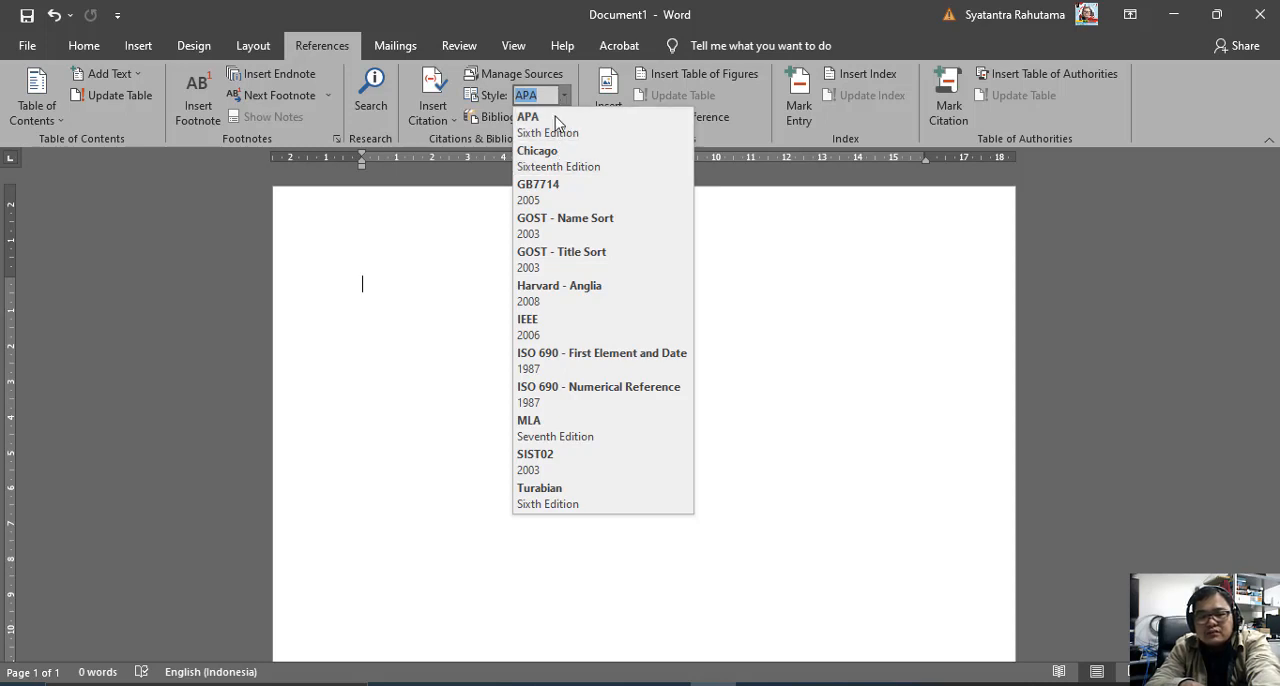
click(526, 292)
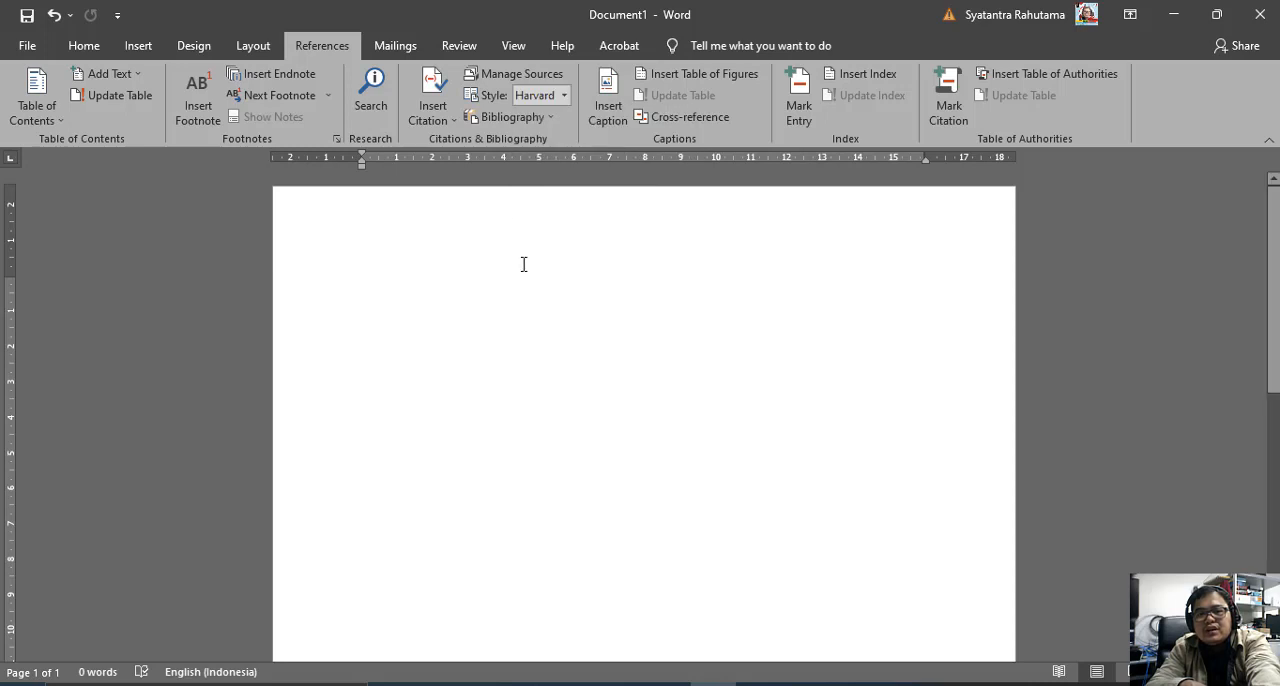
click(513, 117)
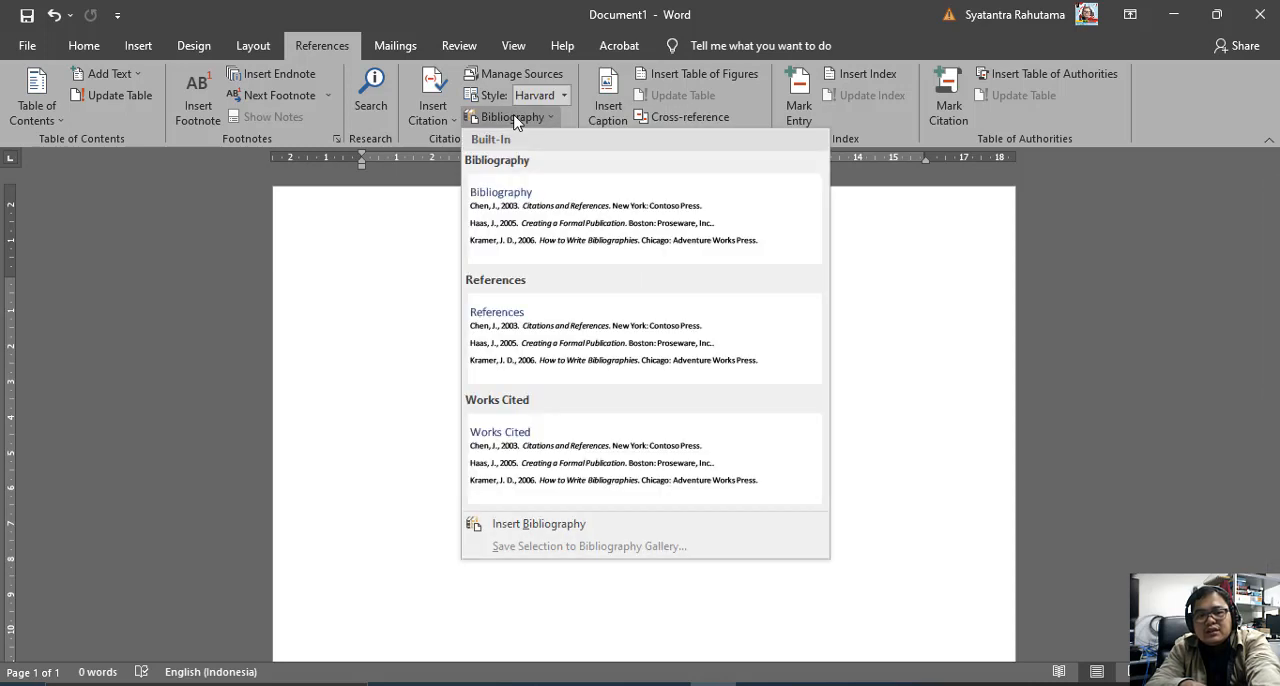
click(505, 366)
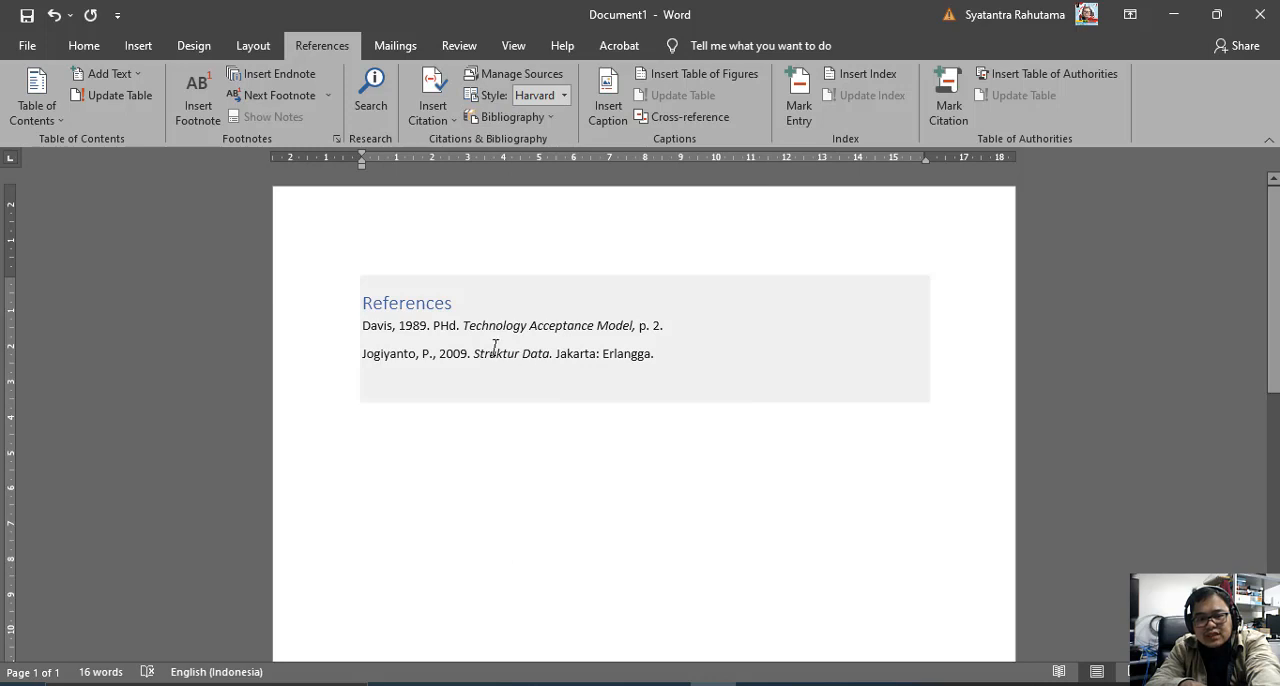
Replace the bibliography heading with "DAFTAR PUSTAKA" and add an empty line below it.
click(466, 300)
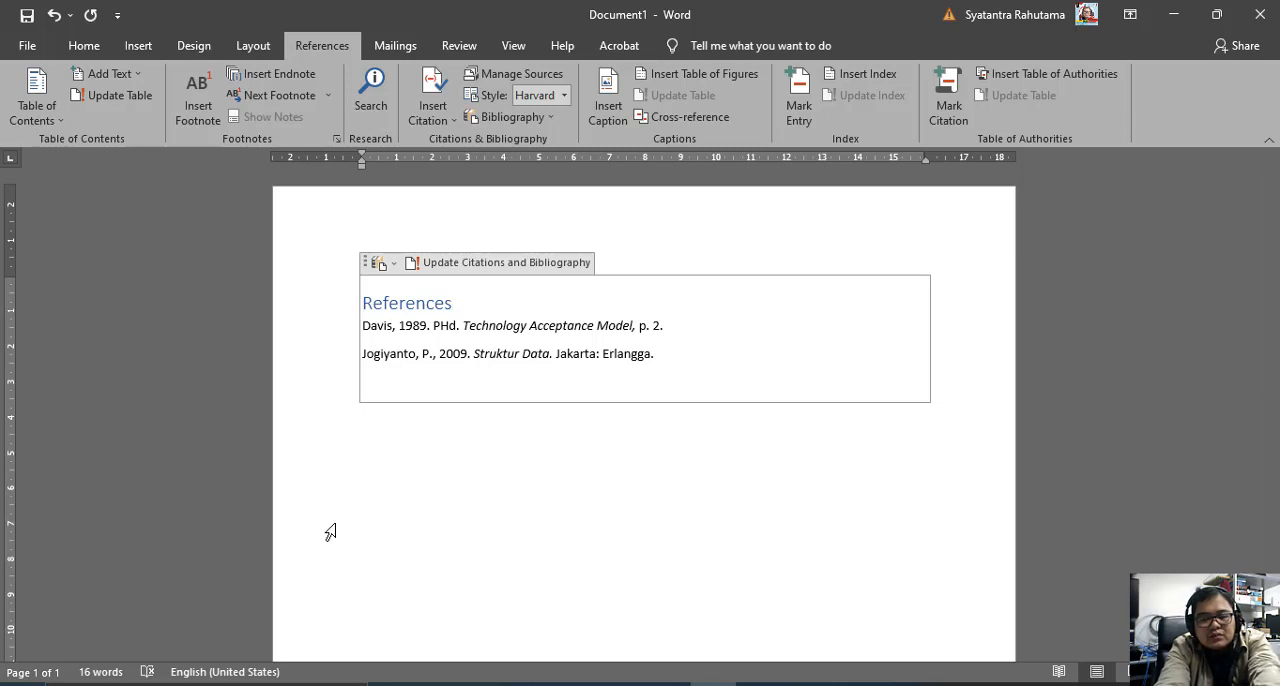
key(BackSpace)
key(BackSpace)
key(BackSpace)
key(BackSpace)
key(BackSpace)
key(BackSpace)
key(BackSpace)
key(BackSpace)
key(BackSpace)
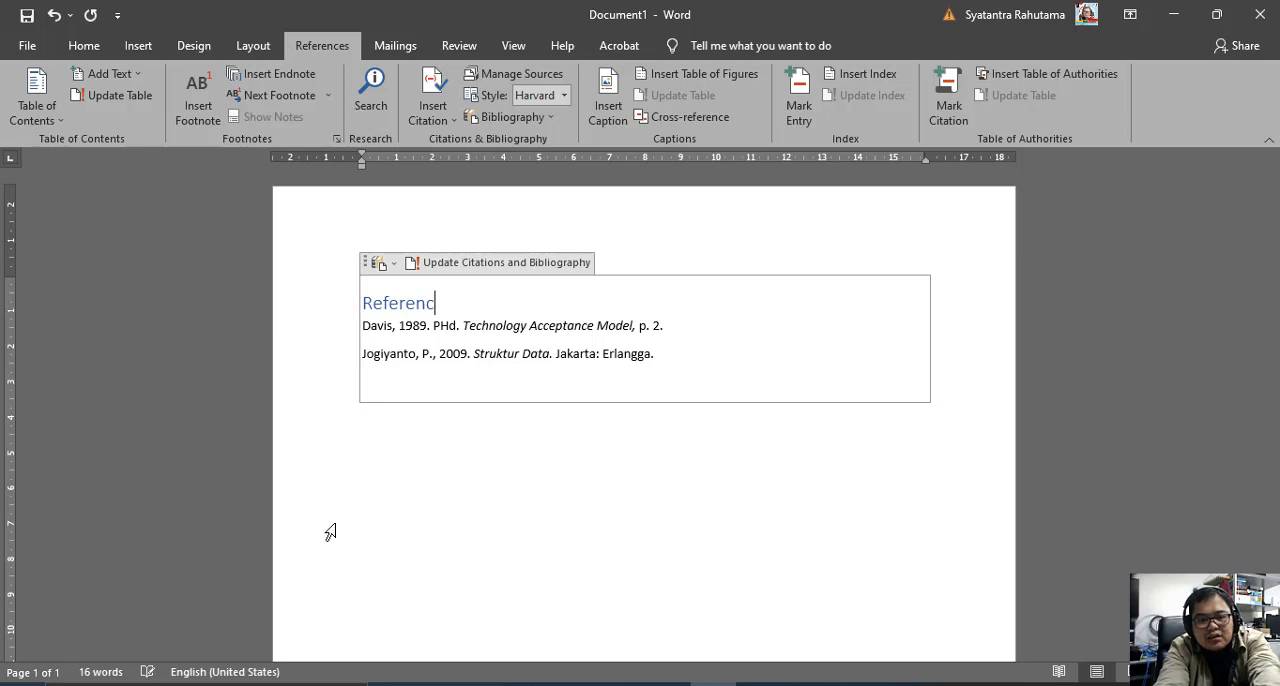
key(BackSpace)
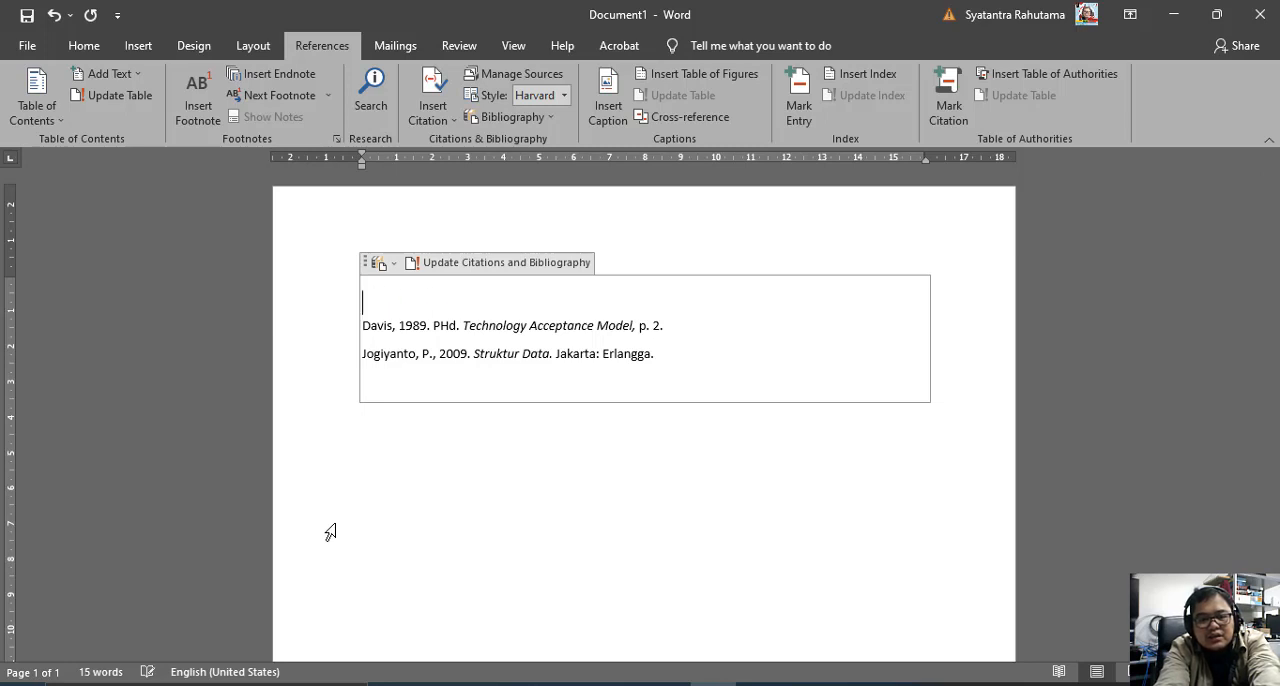
text(DAFTAR )
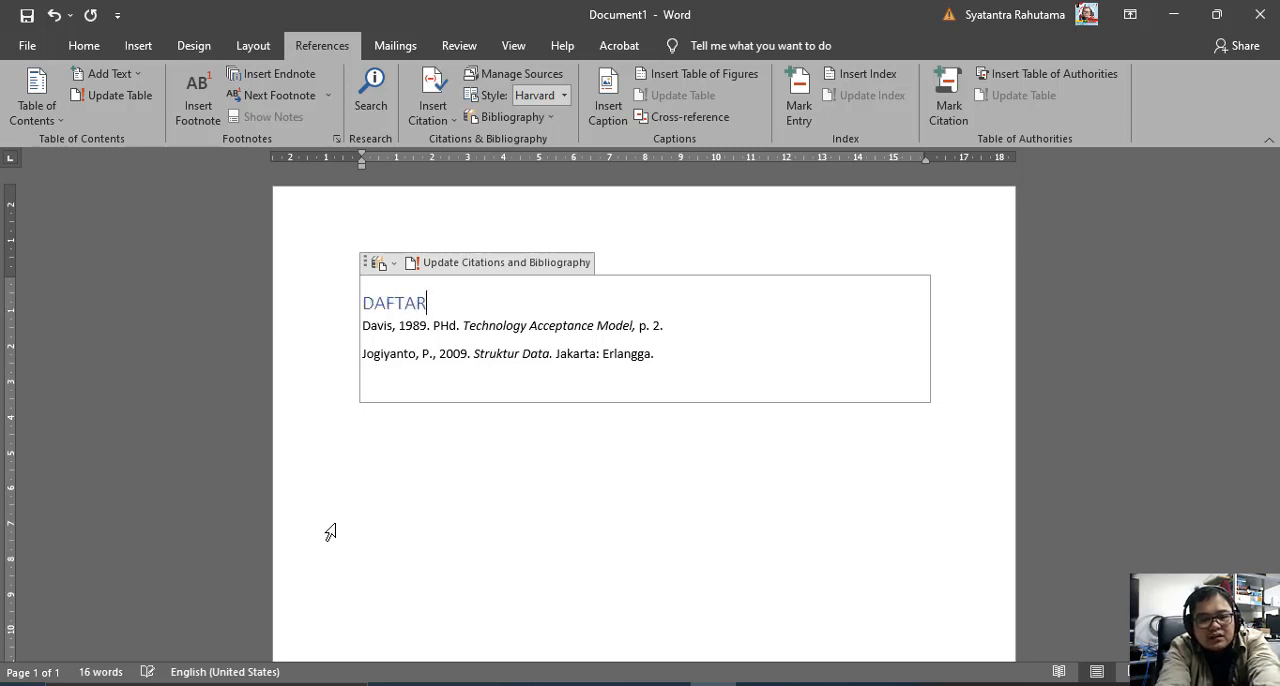
text(PUSTA)
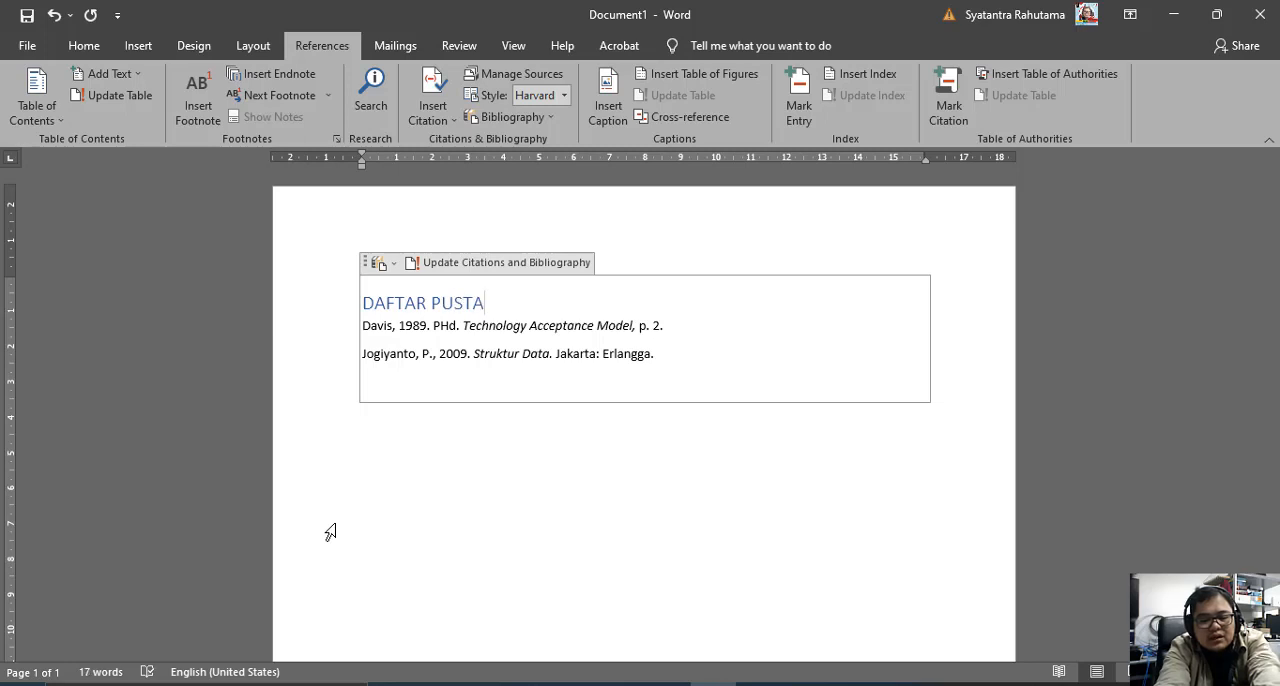
text(KA)
key(Return)
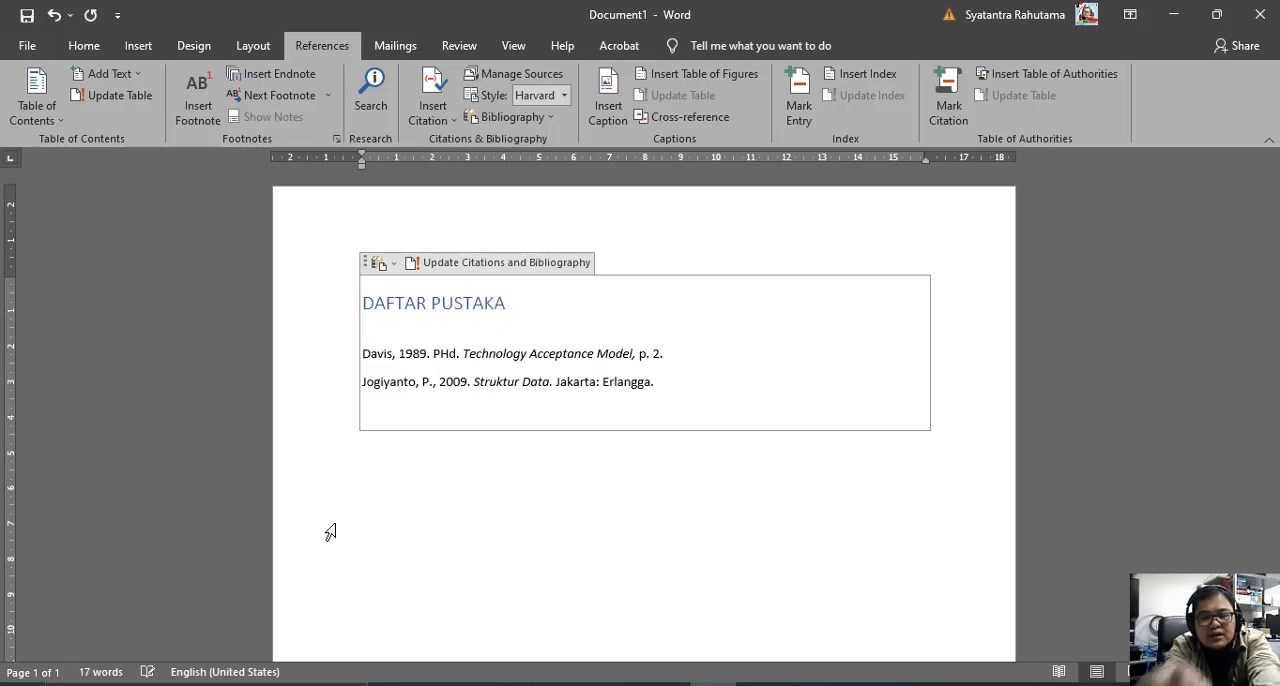
Centre the "DAFTAR PUSTAKA" heading and set its font colour to Automatic.
click(364, 300)
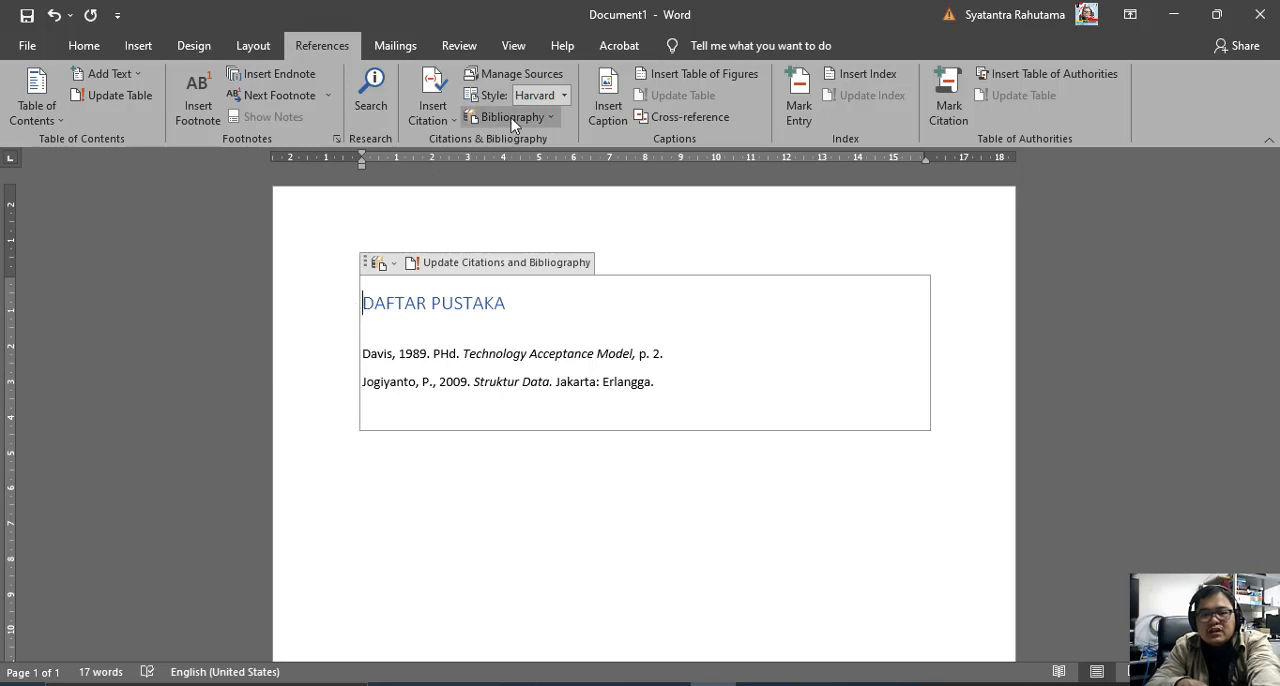
click(86, 46)
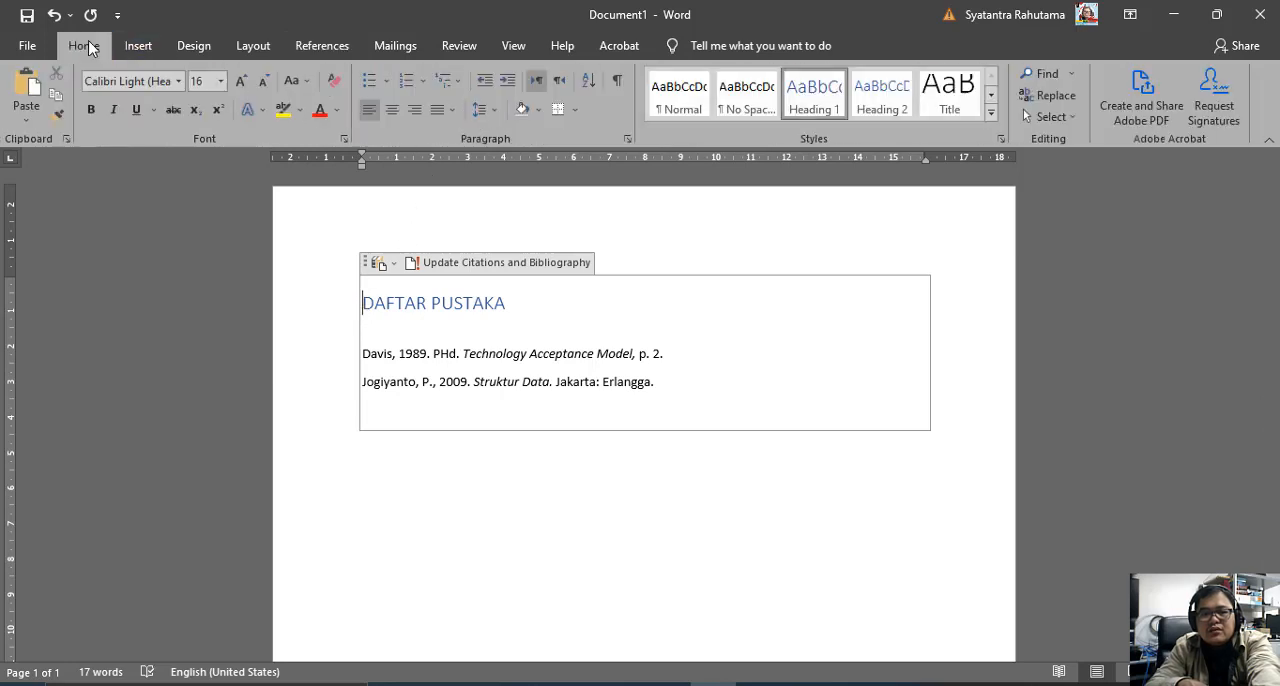
click(393, 109)
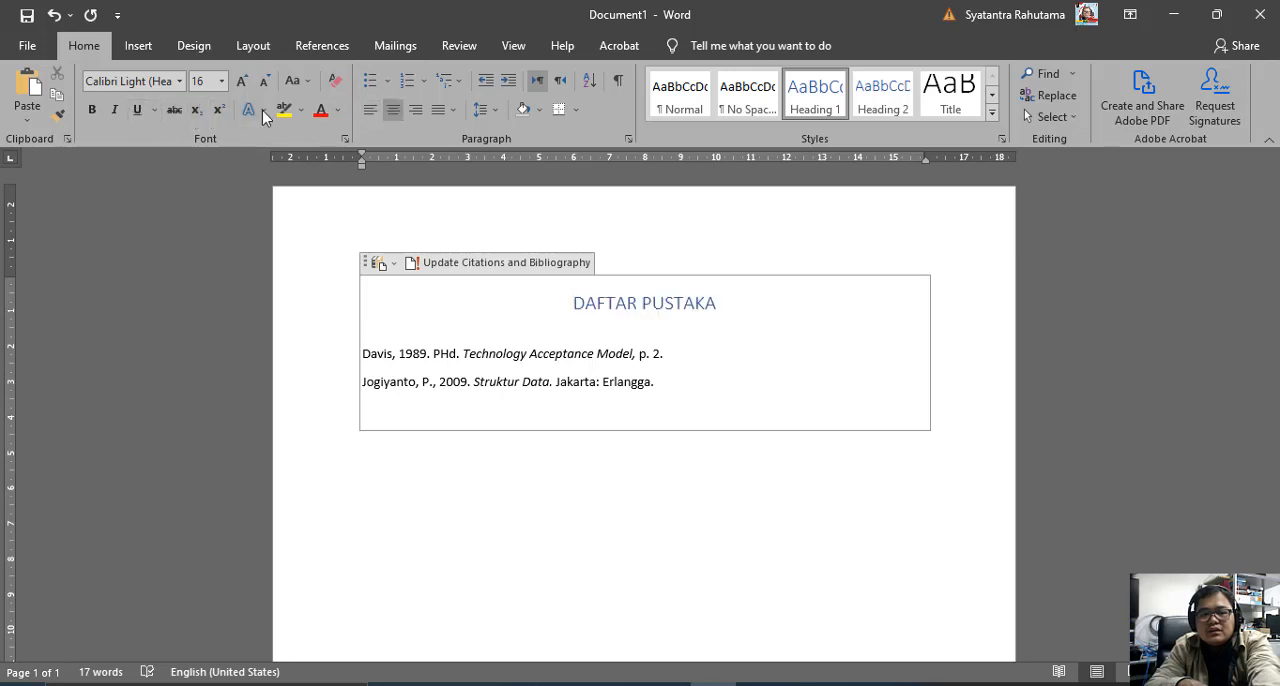
click(337, 111)
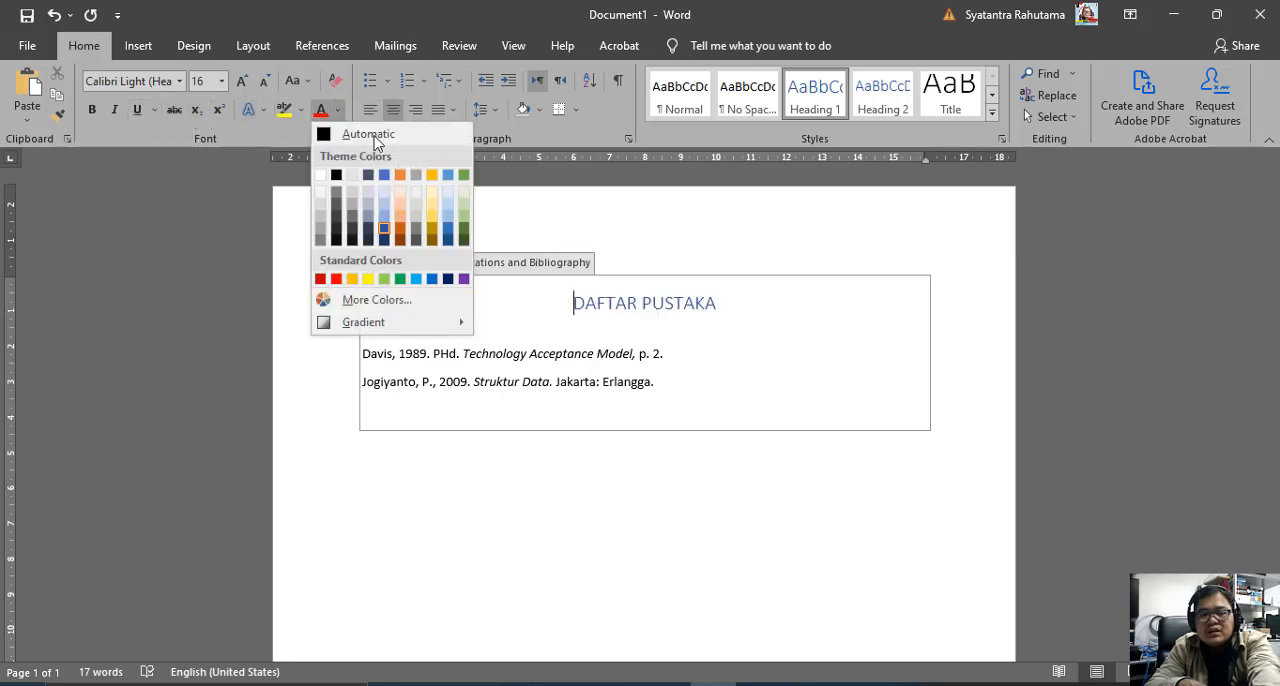
click(713, 304)
drag(716, 304, 572, 303)
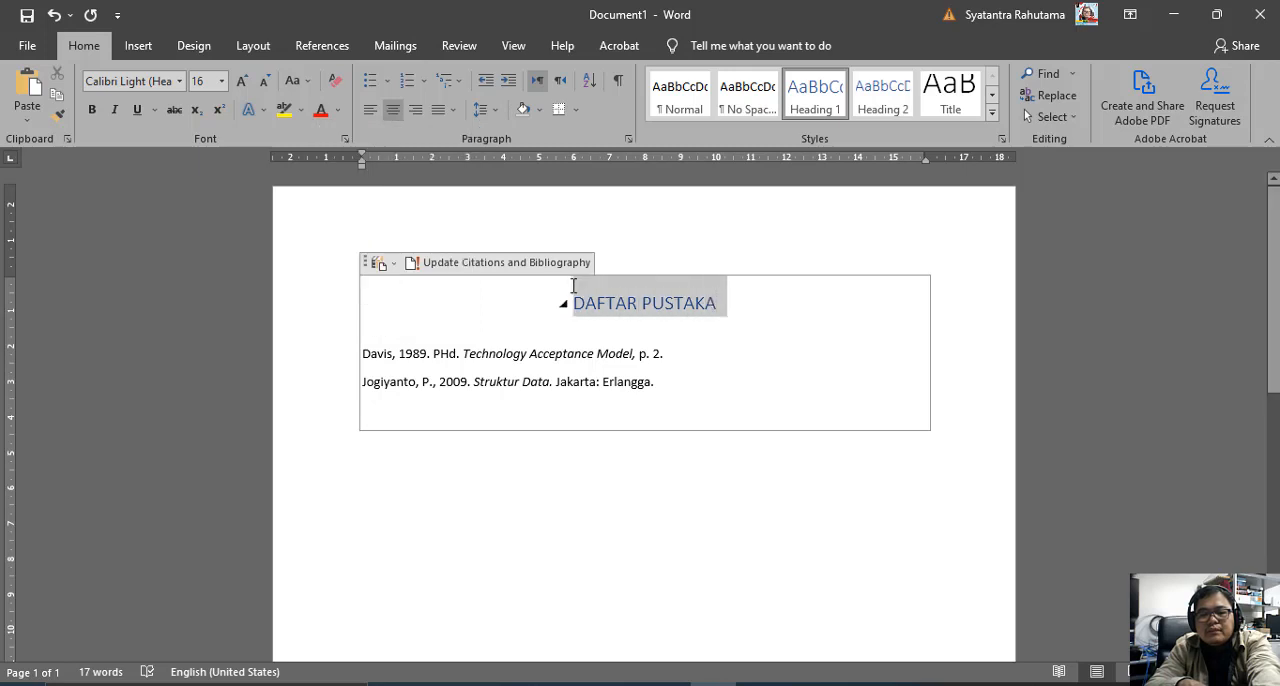
click(338, 111)
click(345, 133)
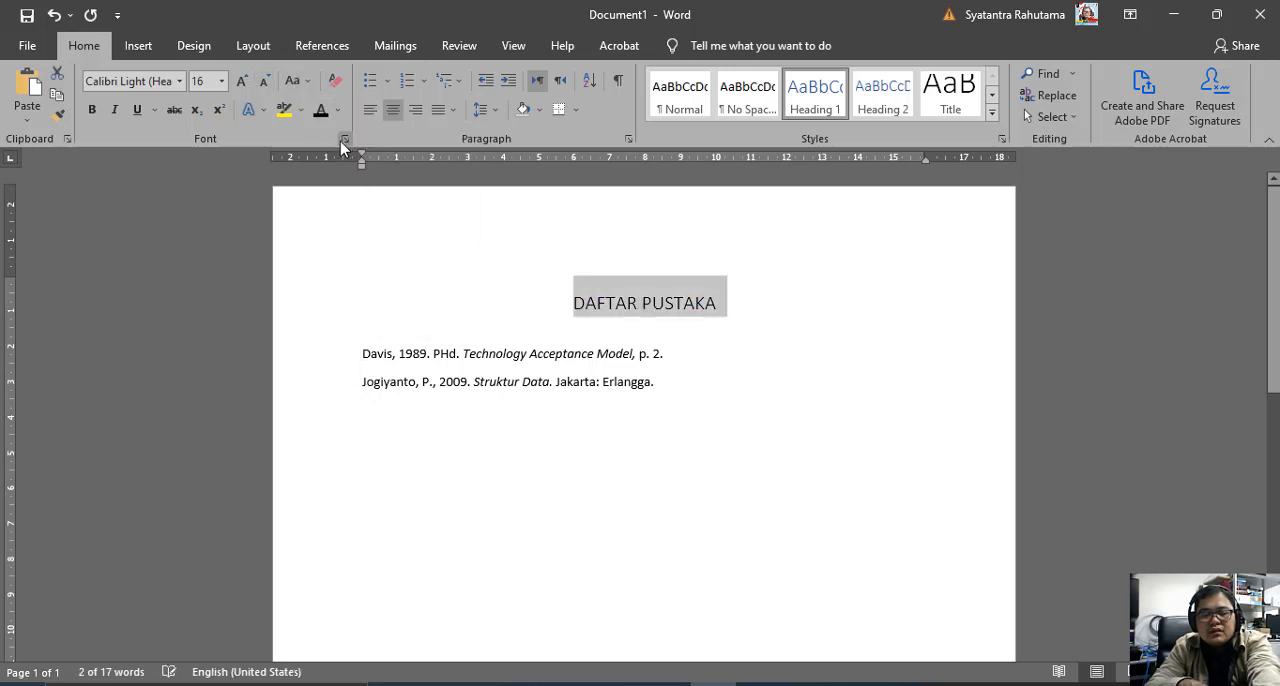
Make the "DAFTAR PUSTAKA" heading bold and set its font to Times New Roman.
click(91, 110)
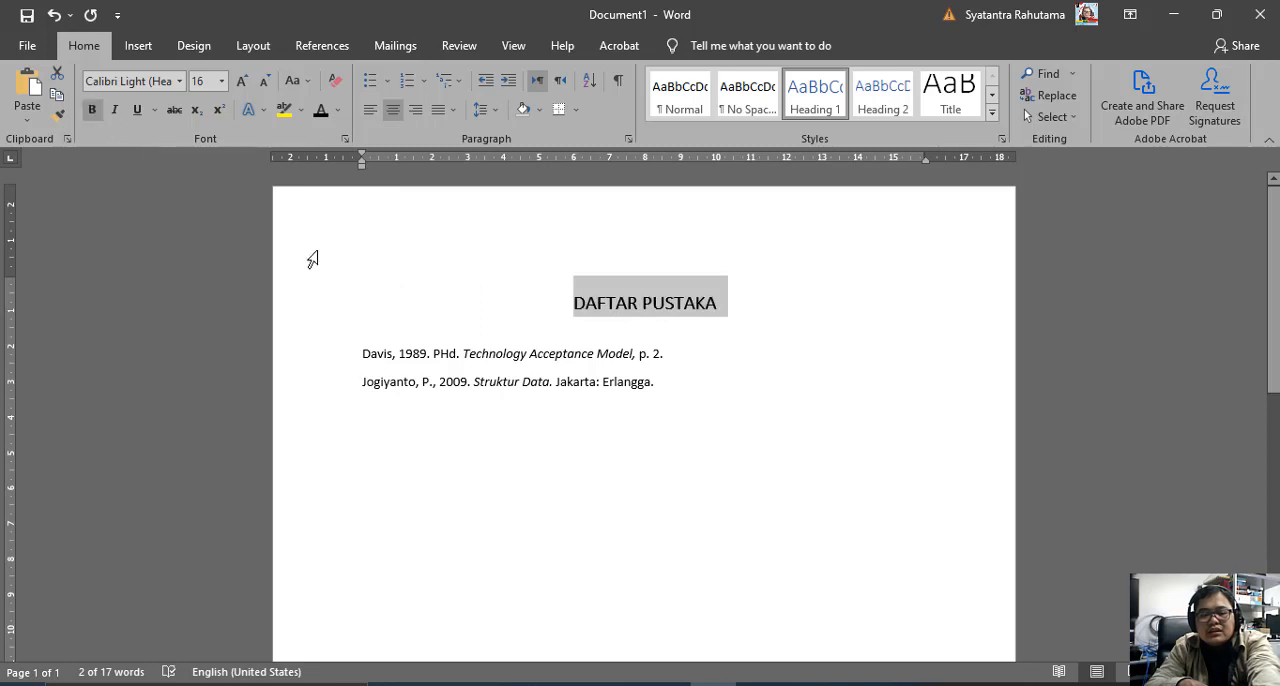
click(178, 81)
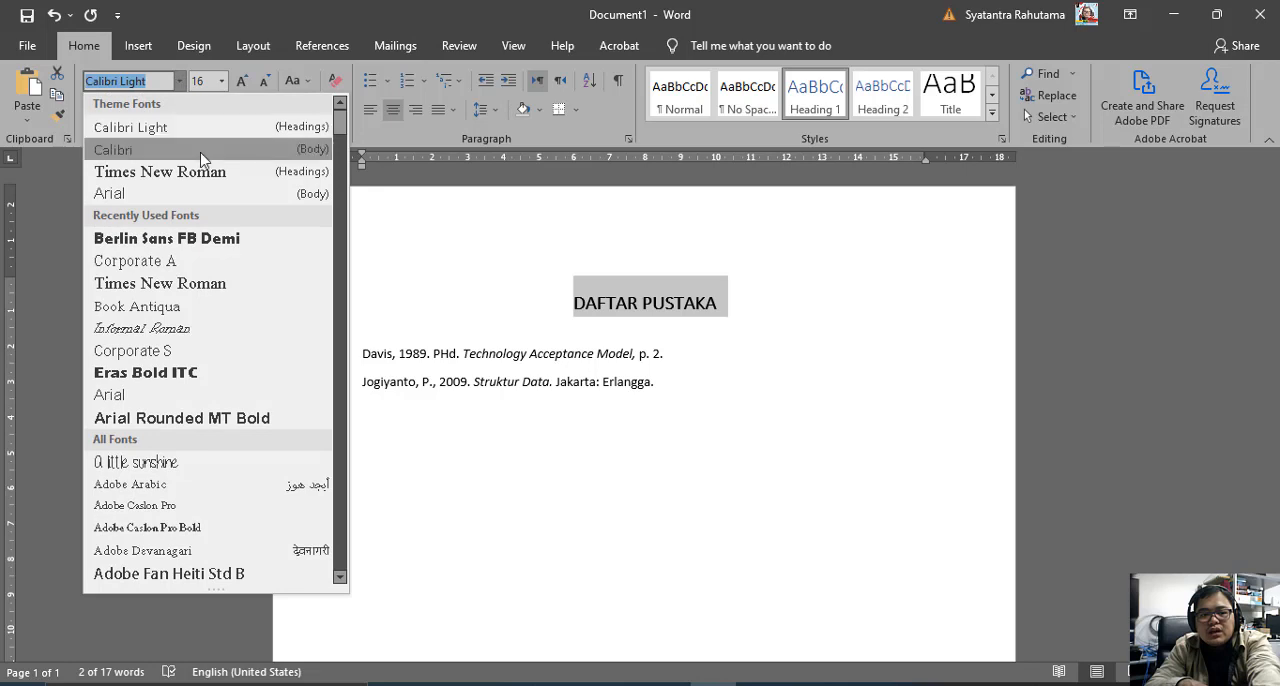
click(208, 182)
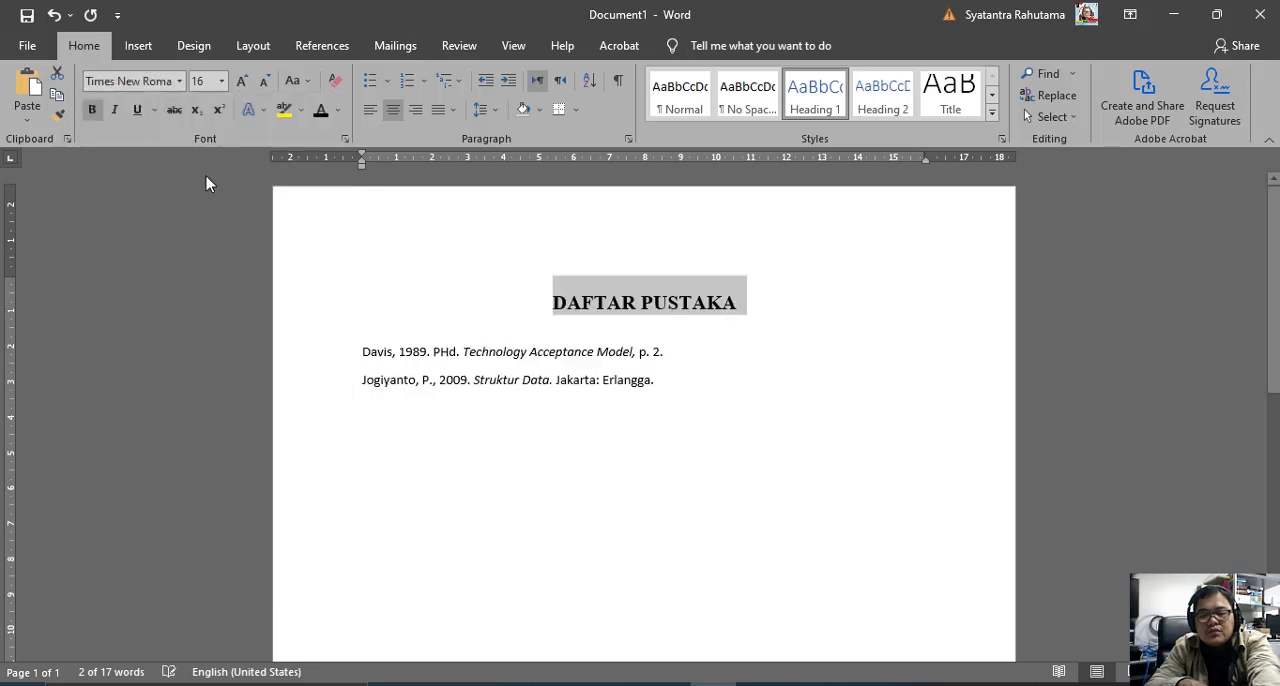
Insert an empty line above the first bibliography entry and put the cursor below the bibliography block.
click(372, 343)
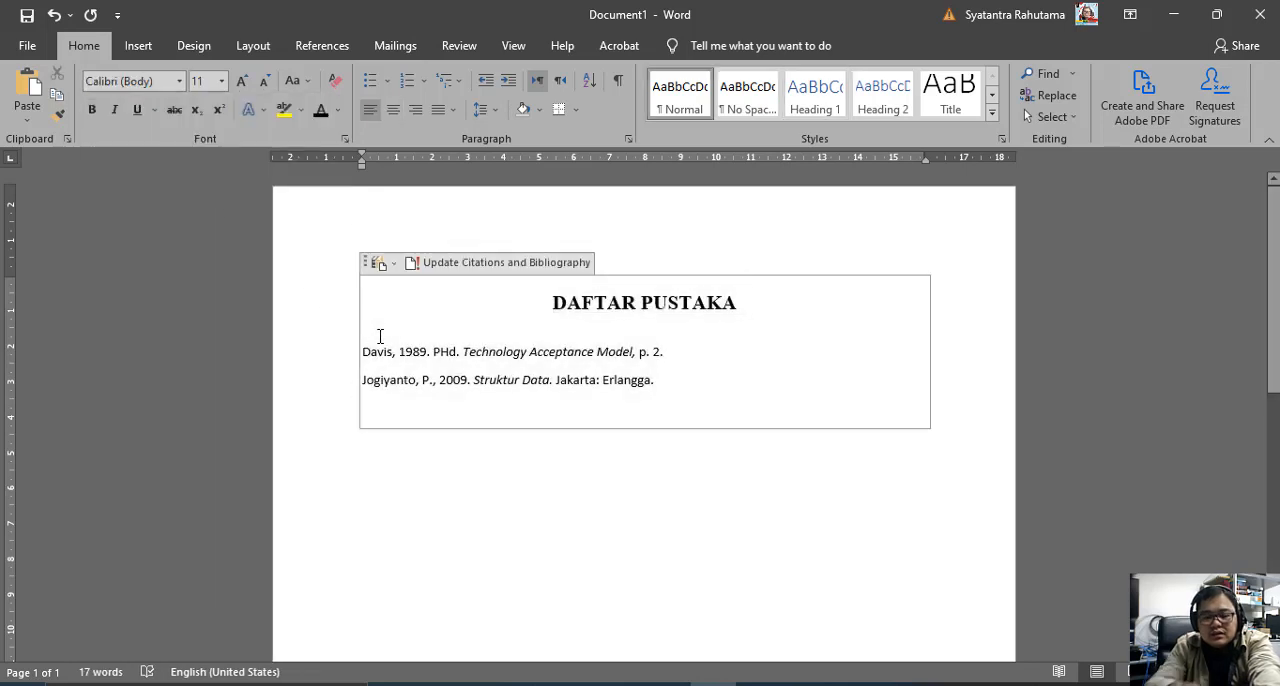
key(Return)
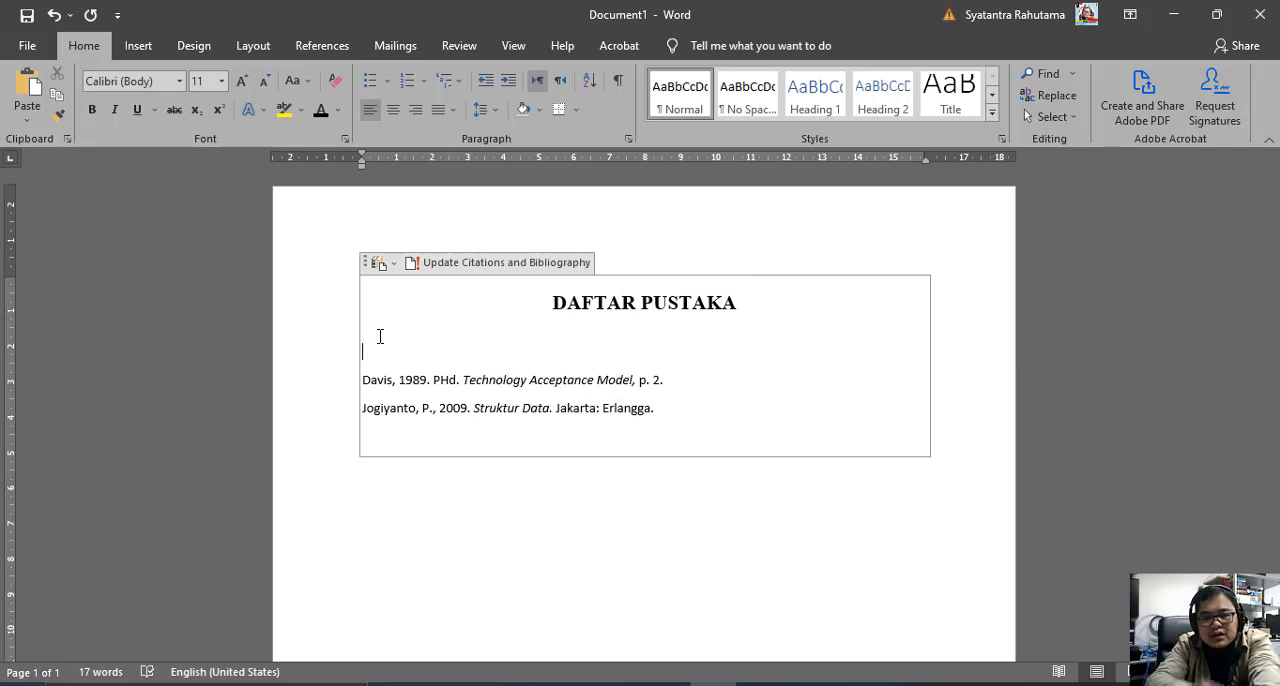
click(640, 523)
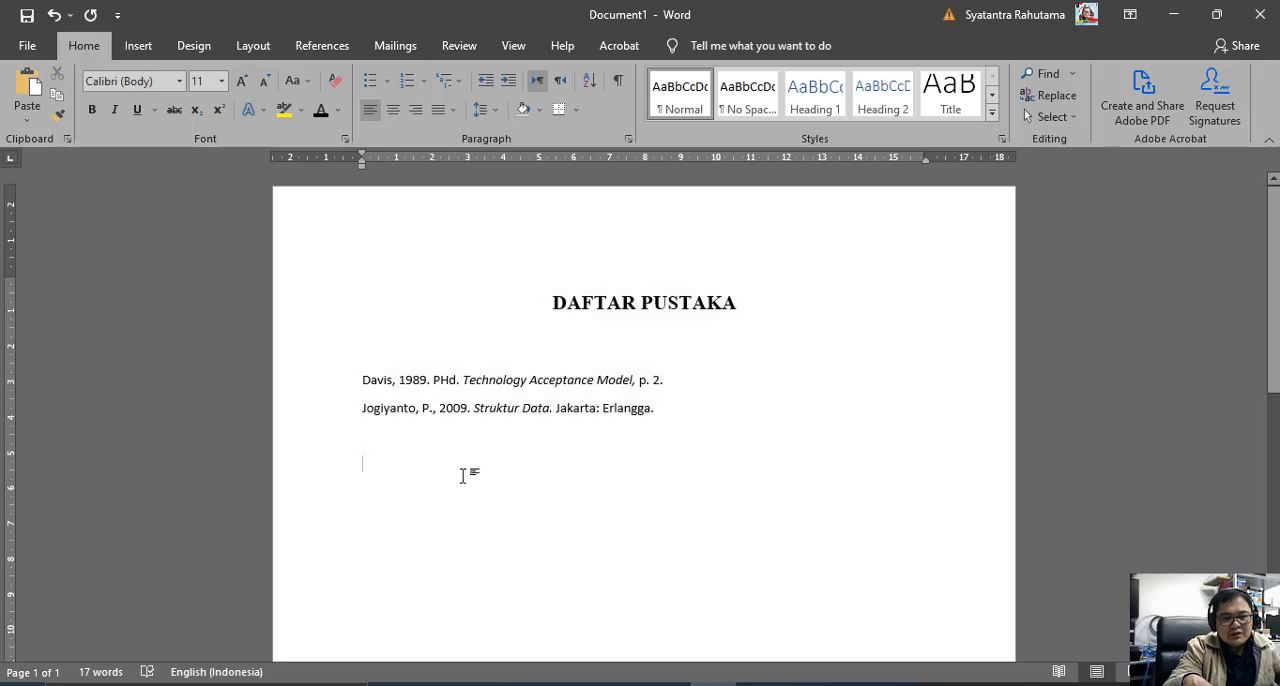
click(708, 409)
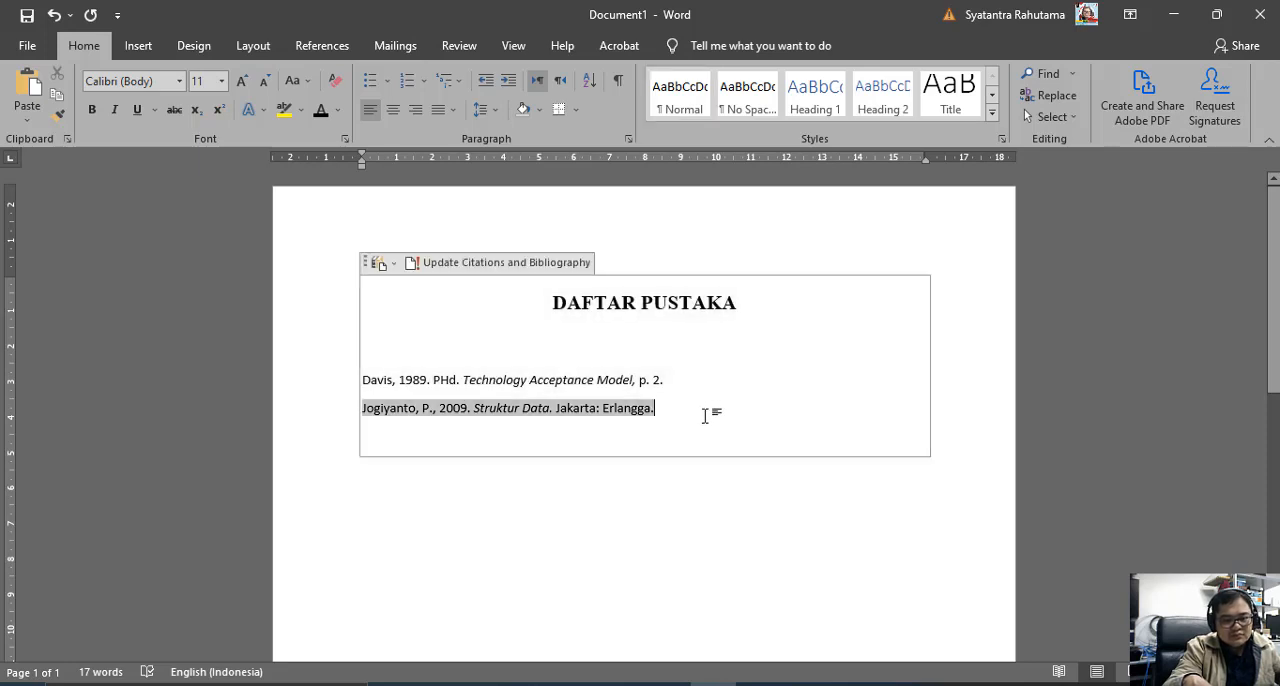
click(623, 492)
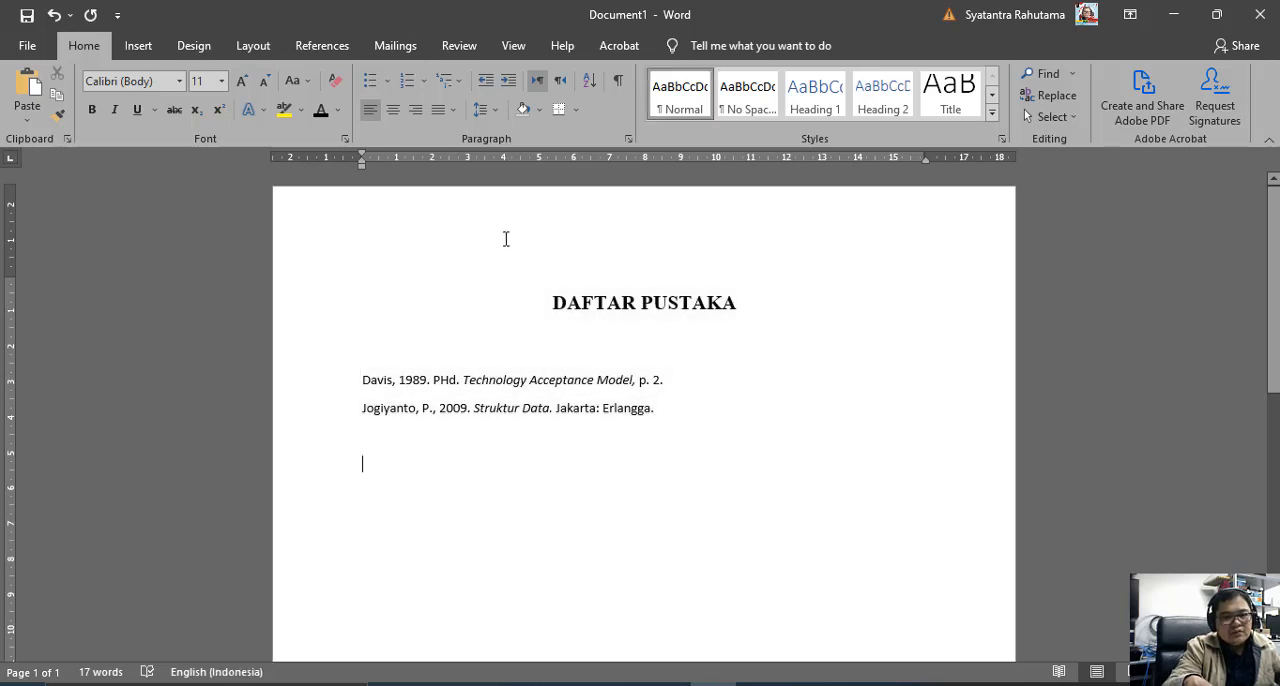
Start a new citation source and set its type to Web site.
click(320, 46)
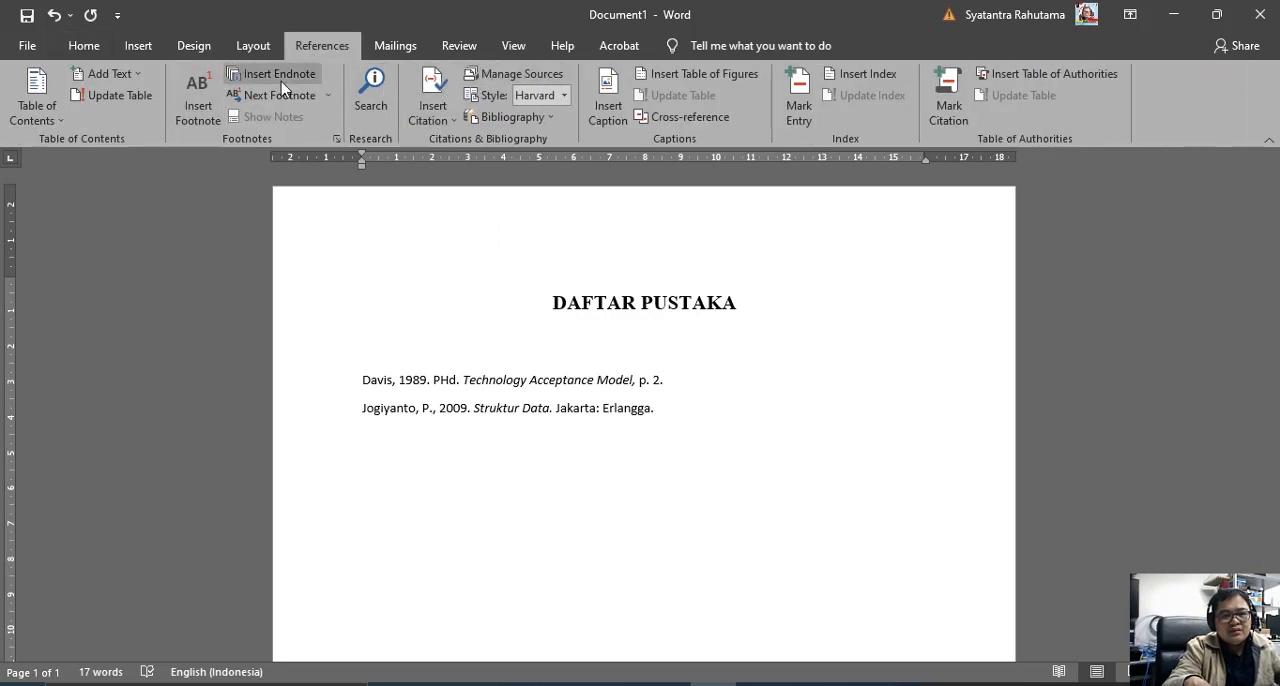
click(432, 108)
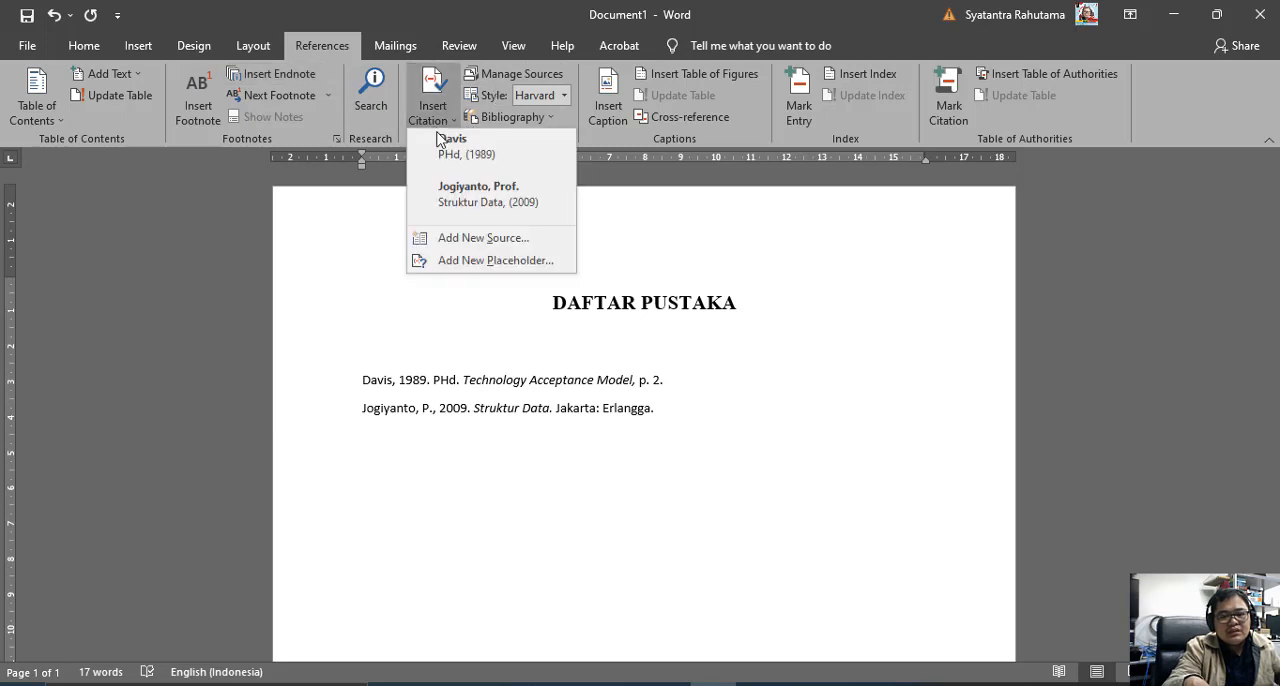
click(466, 240)
click(560, 214)
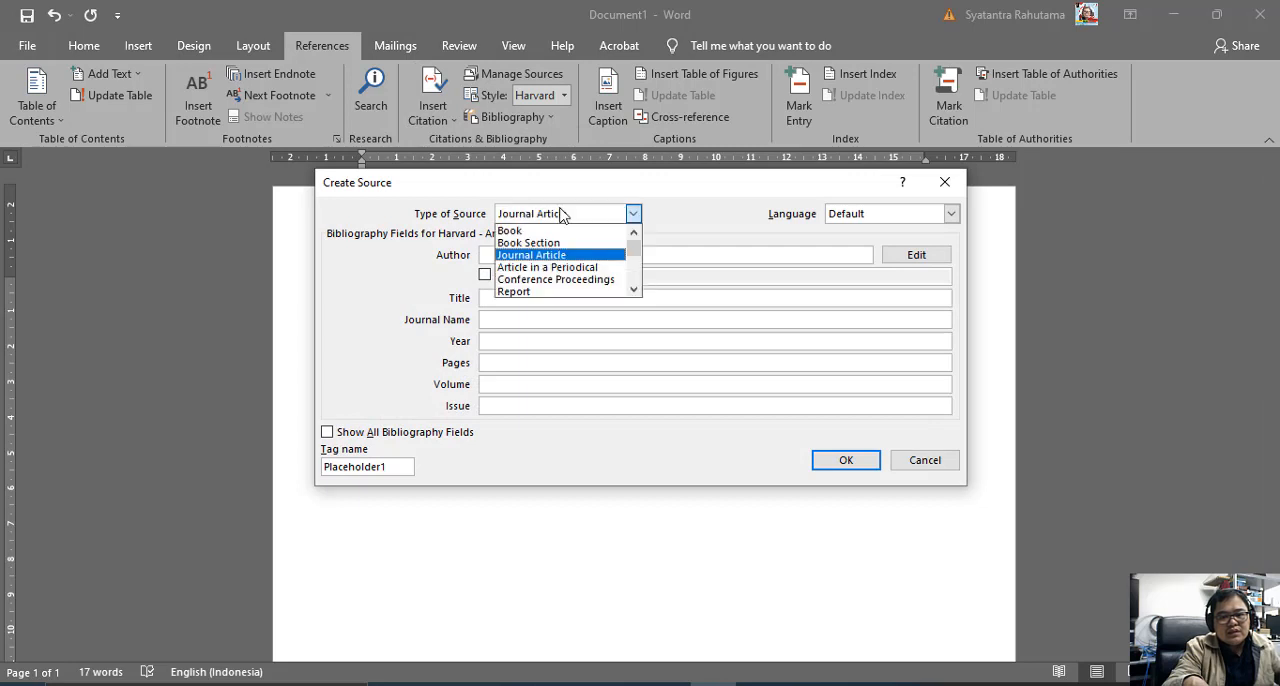
scroll(571, 274, down, 1)
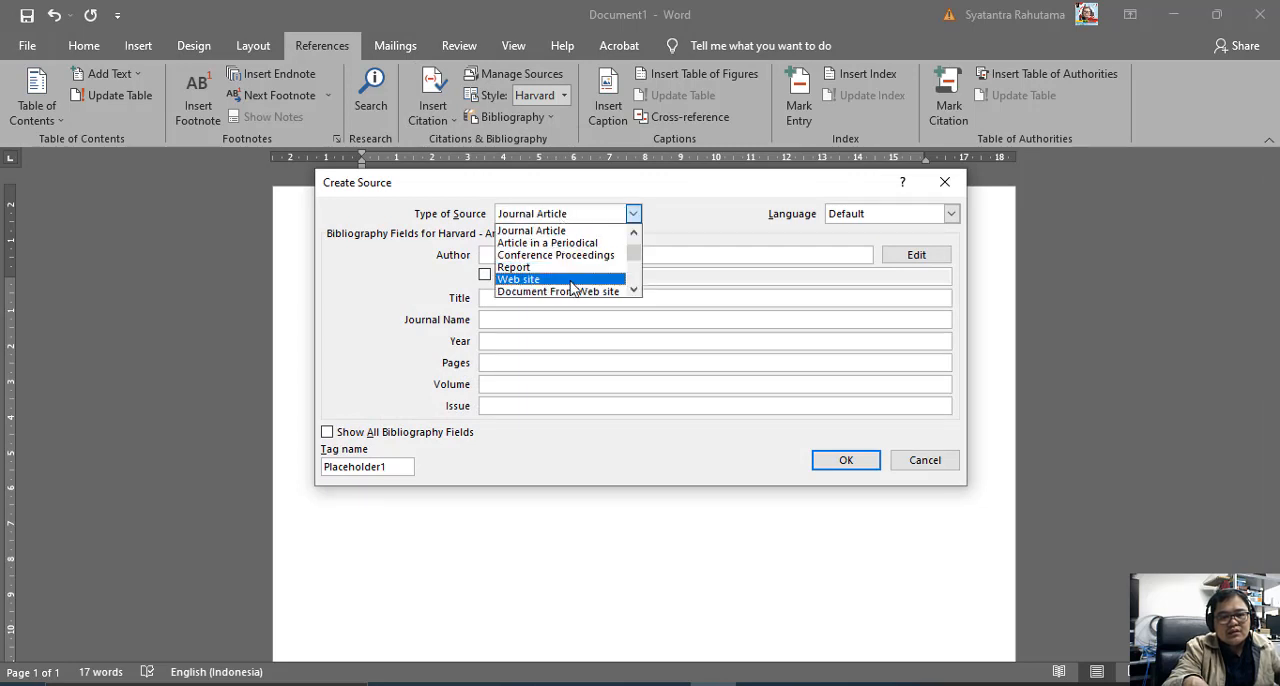
click(570, 280)
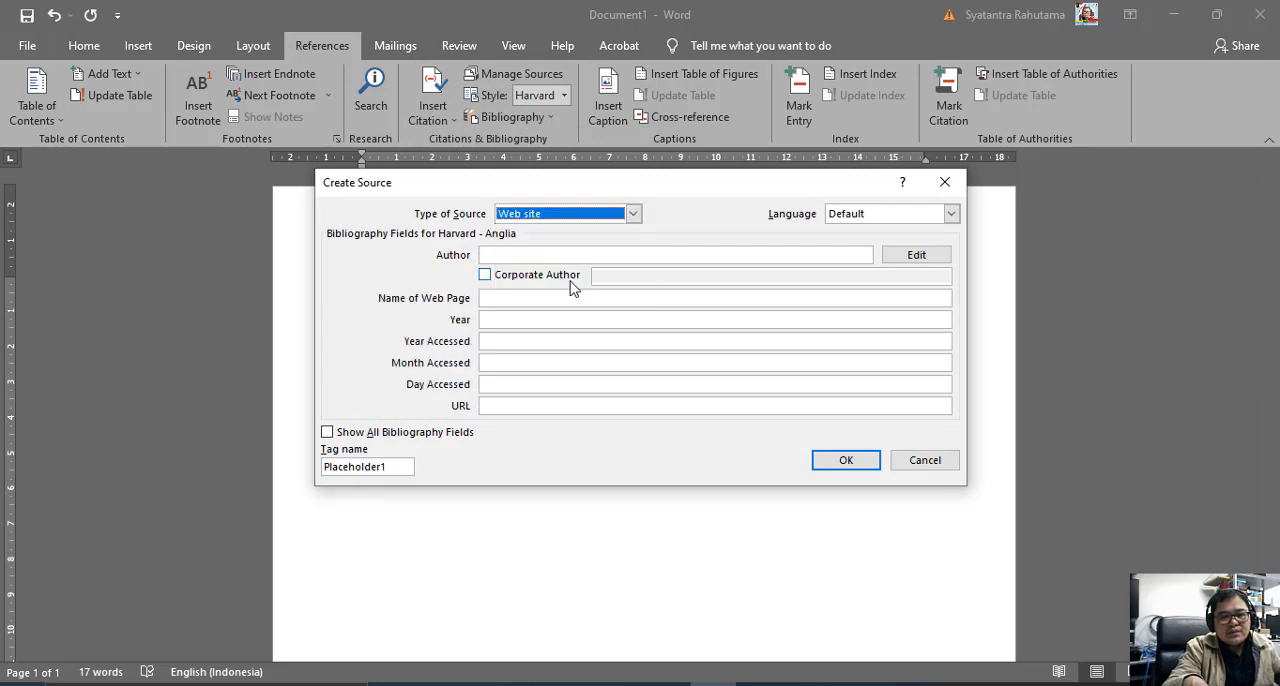
click(552, 253)
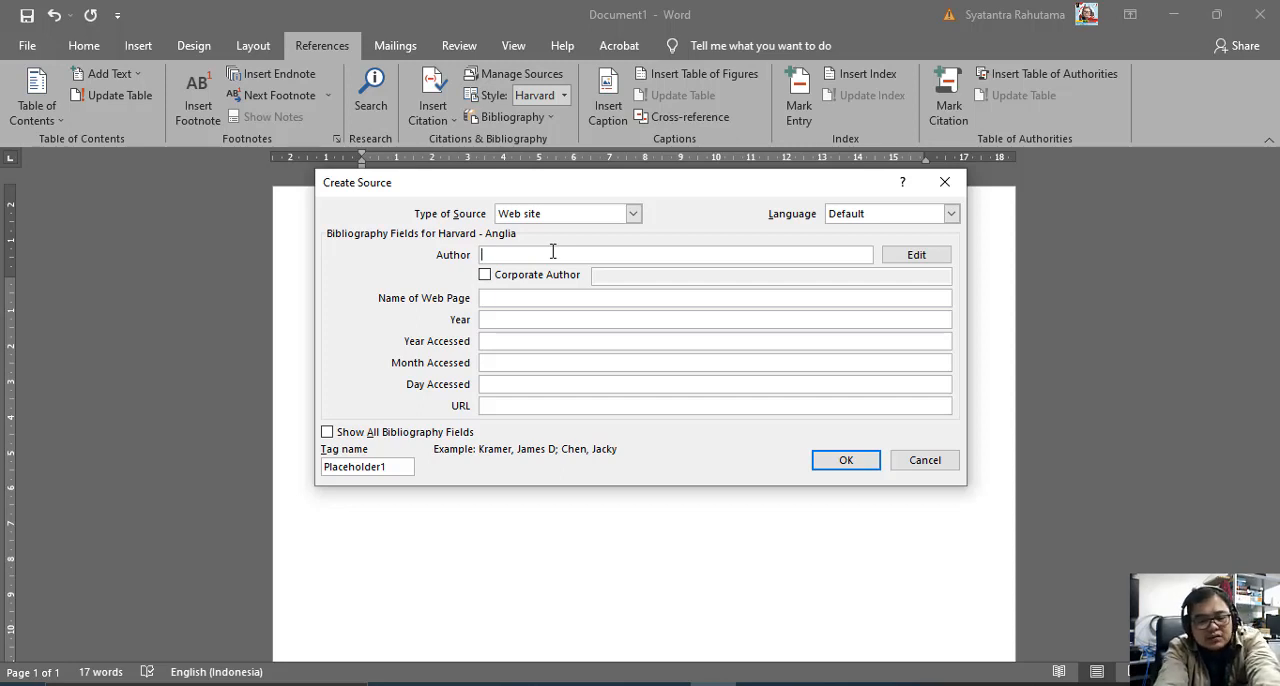
text(Syatant)
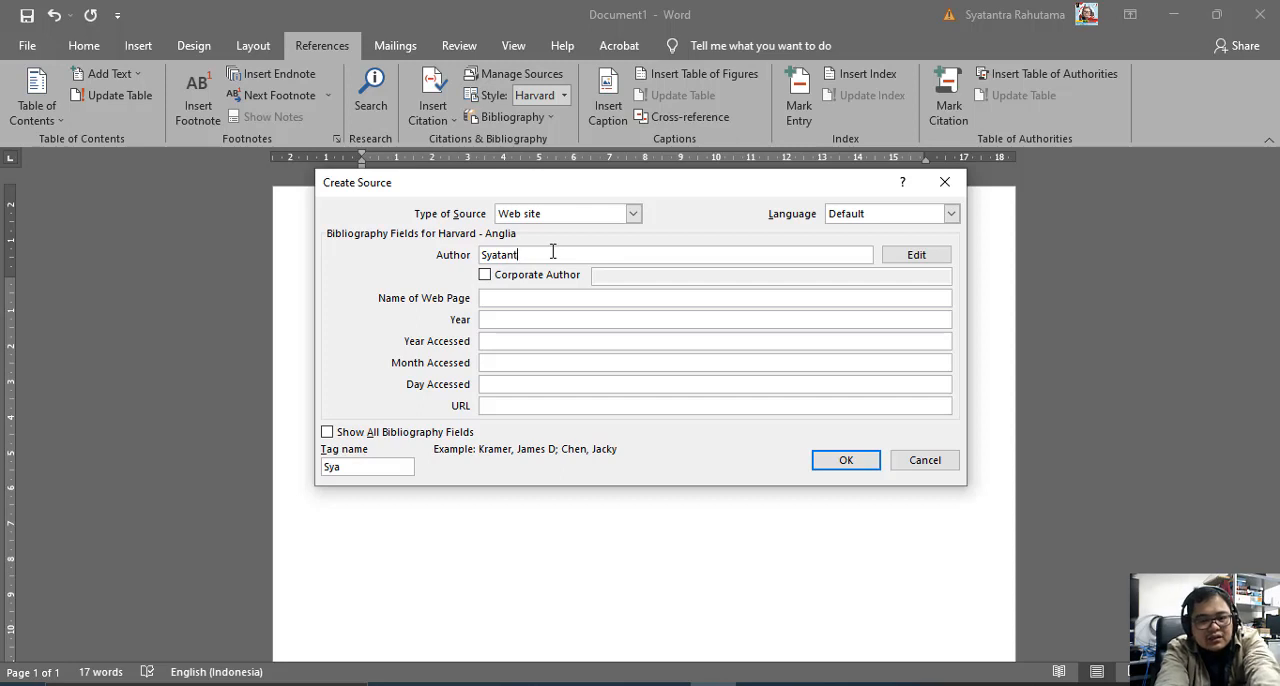
text(ra Rahut)
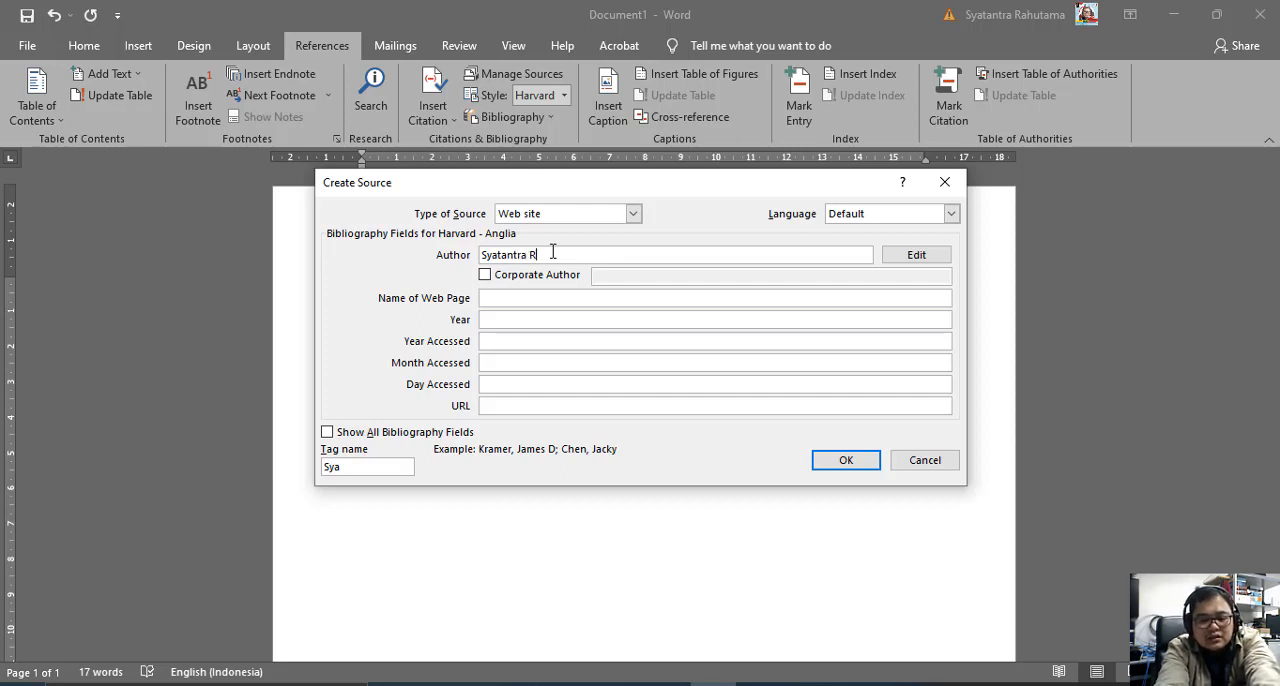
key(BackSpace)
key(BackSpace)
key(BackSpace)
key(BackSpace)
key(BackSpace)
key(BackSpace)
key(BackSpace)
key(BackSpace)
key(BackSpace)
key(BackSpace)
key(BackSpace)
key(BackSpace)
key(BackSpace)
key(BackSpace)
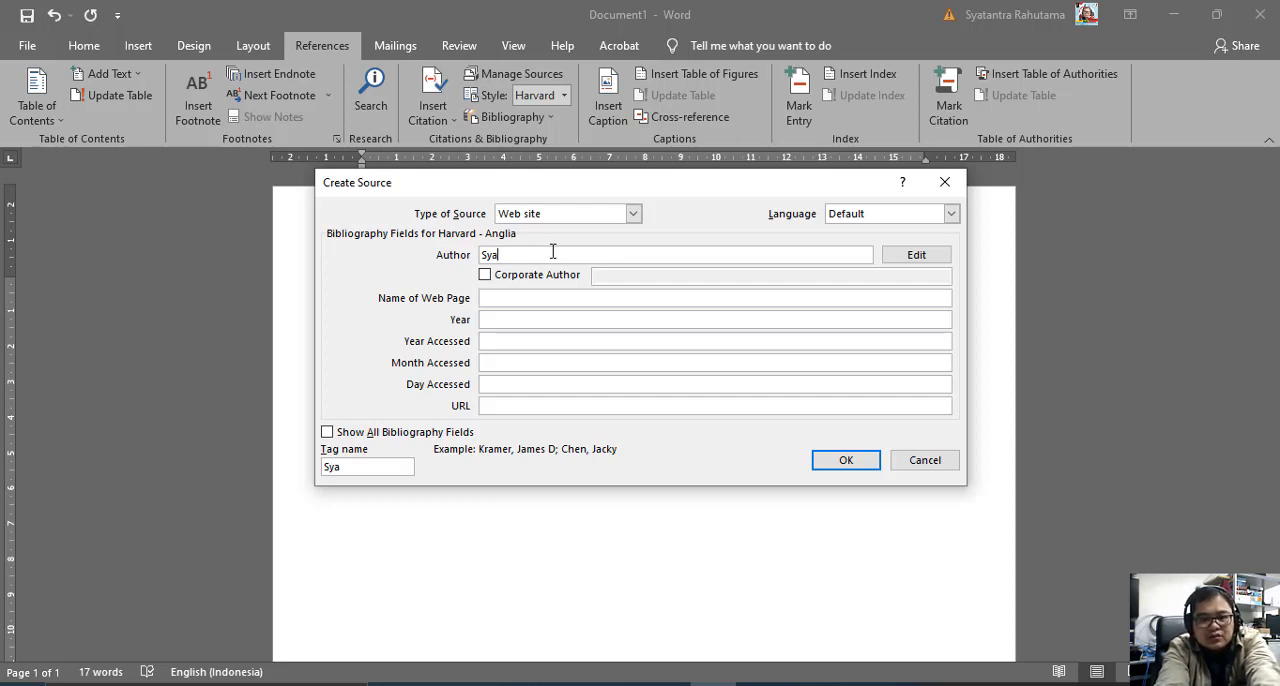
key(BackSpace)
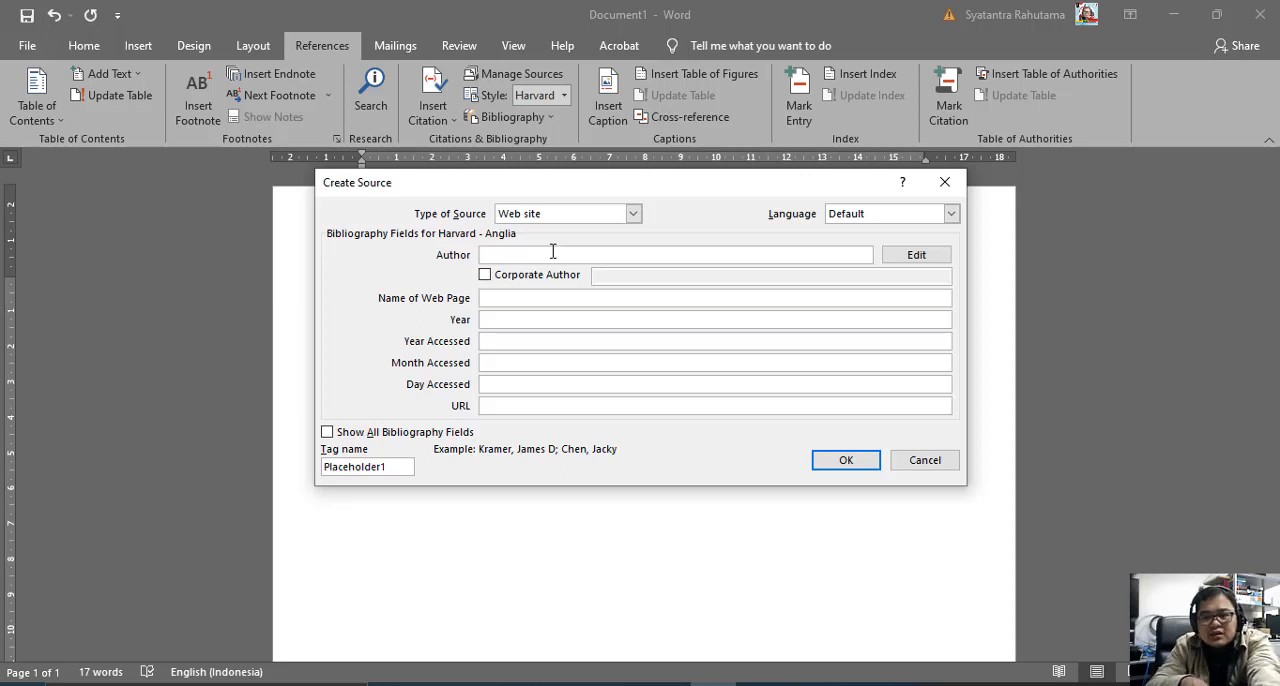
Add the website author's first and last name through the author name editor and confirm it for the source.
click(907, 254)
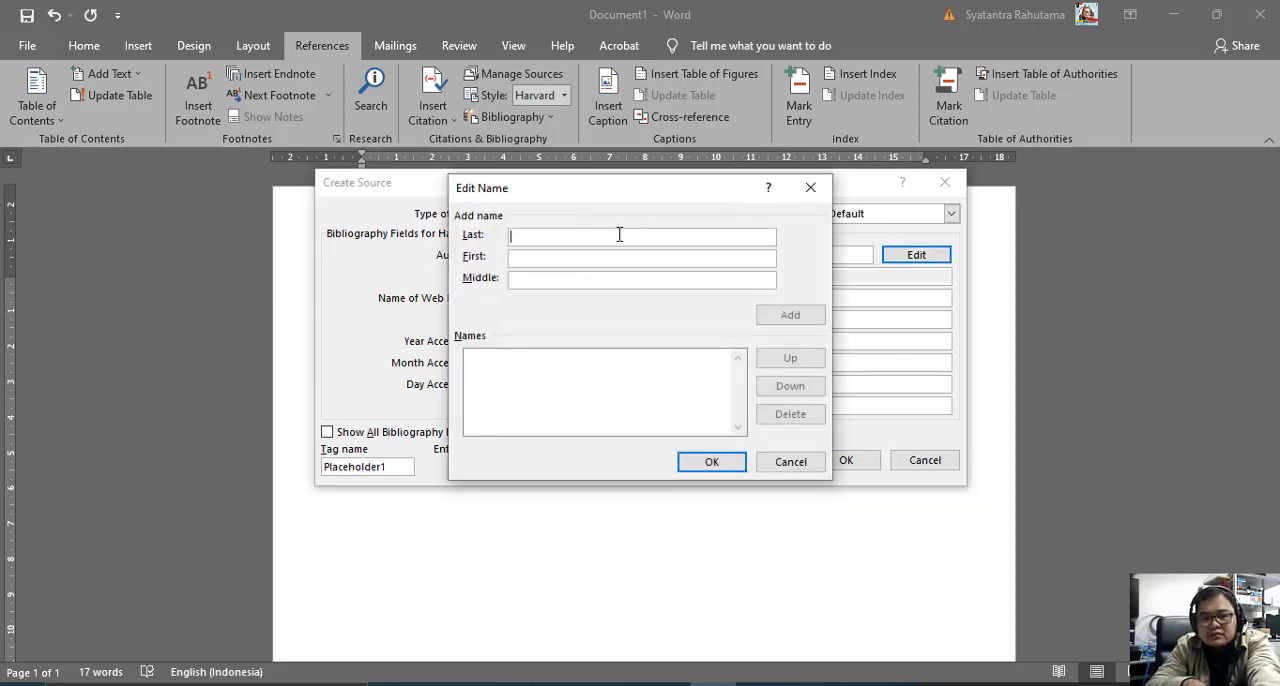
click(588, 255)
text(Sy)
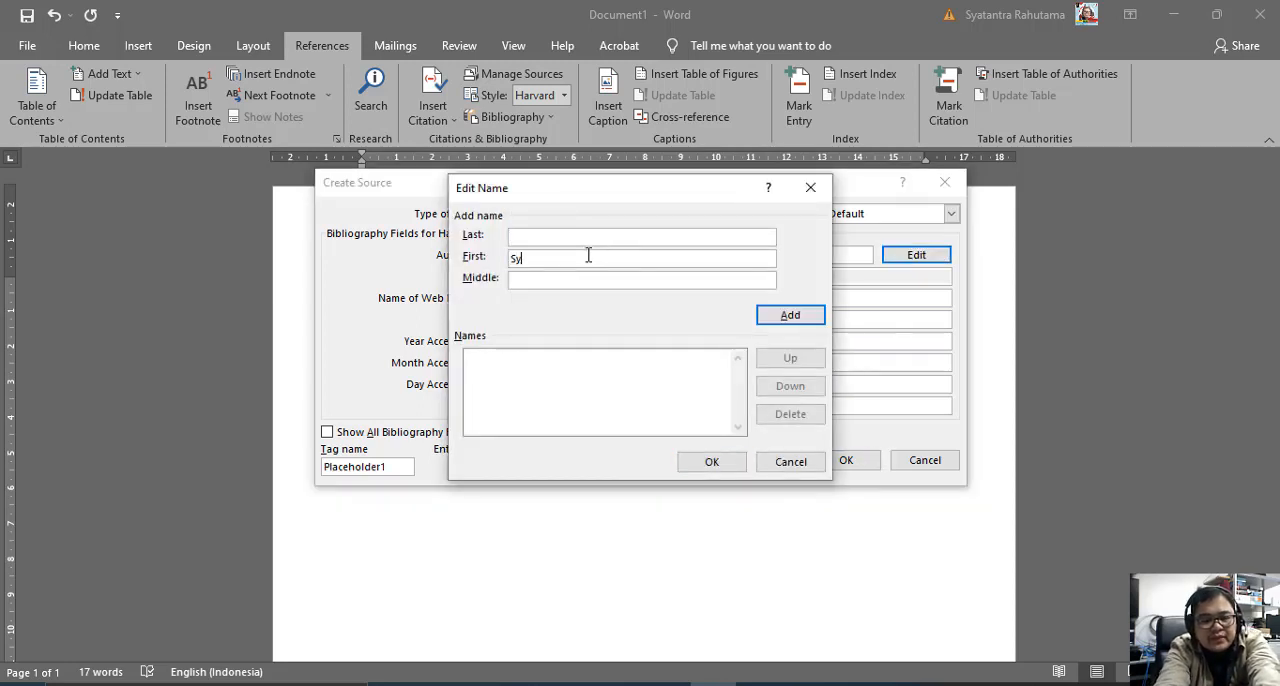
text(atantra)
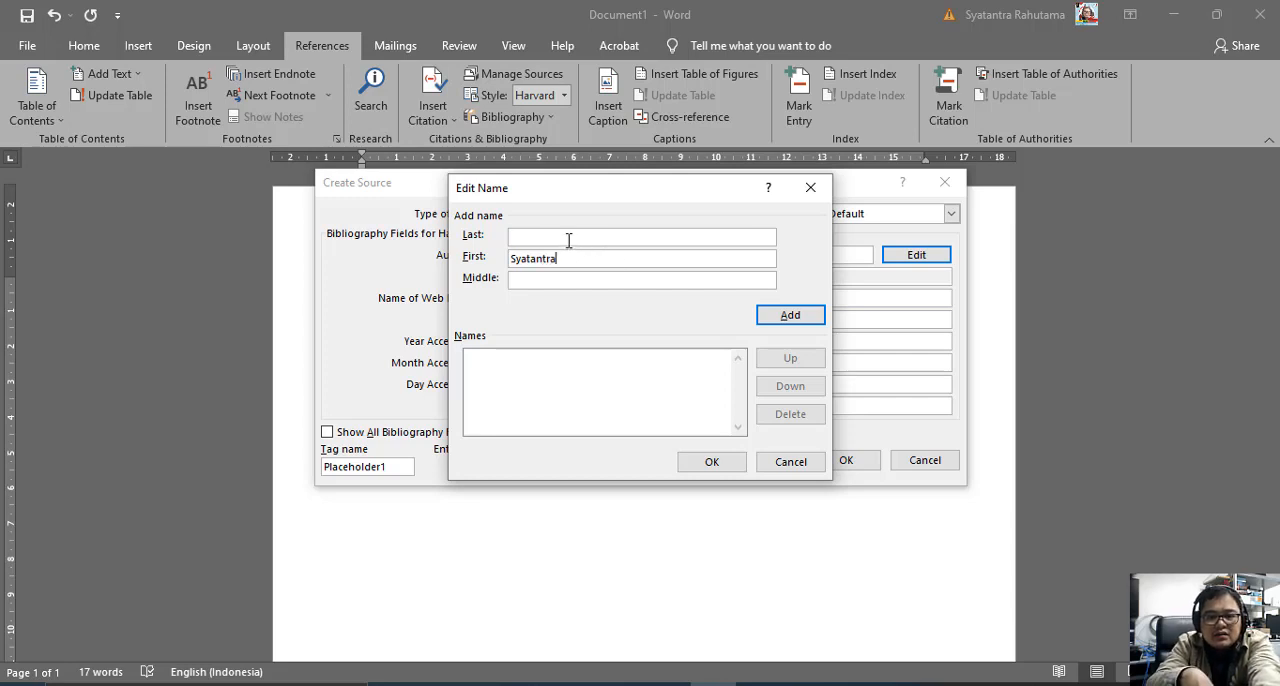
text(Rahutama)
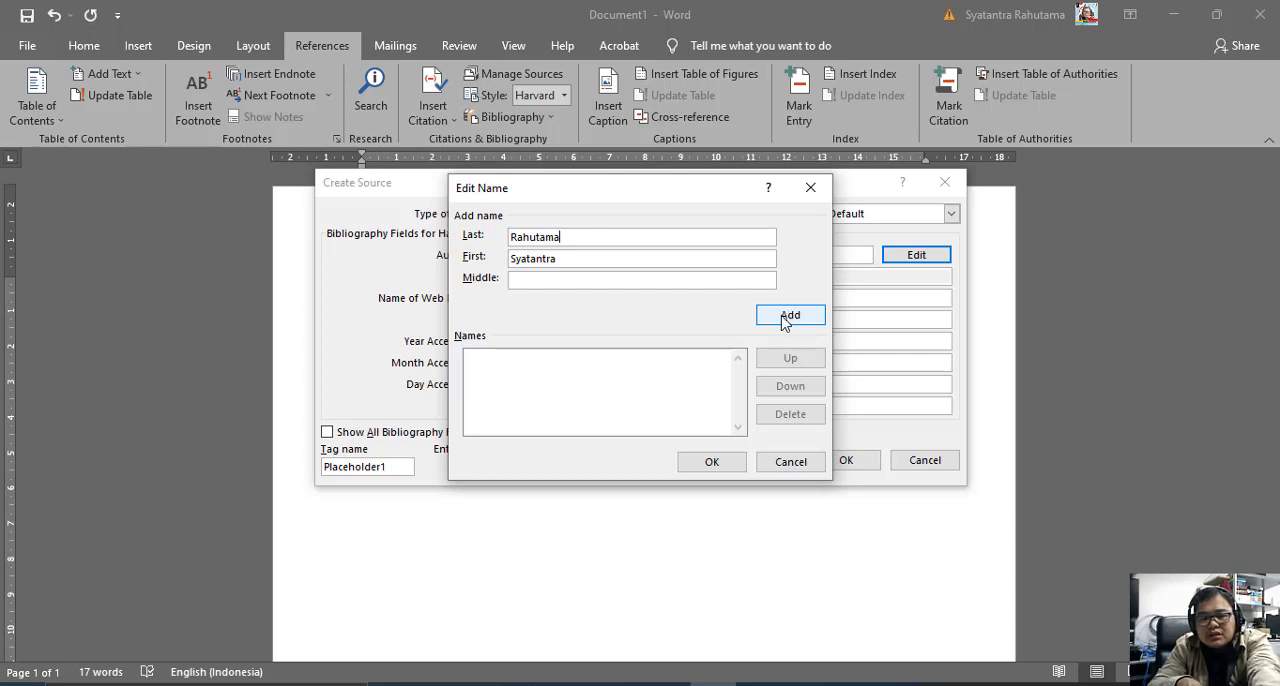
click(786, 320)
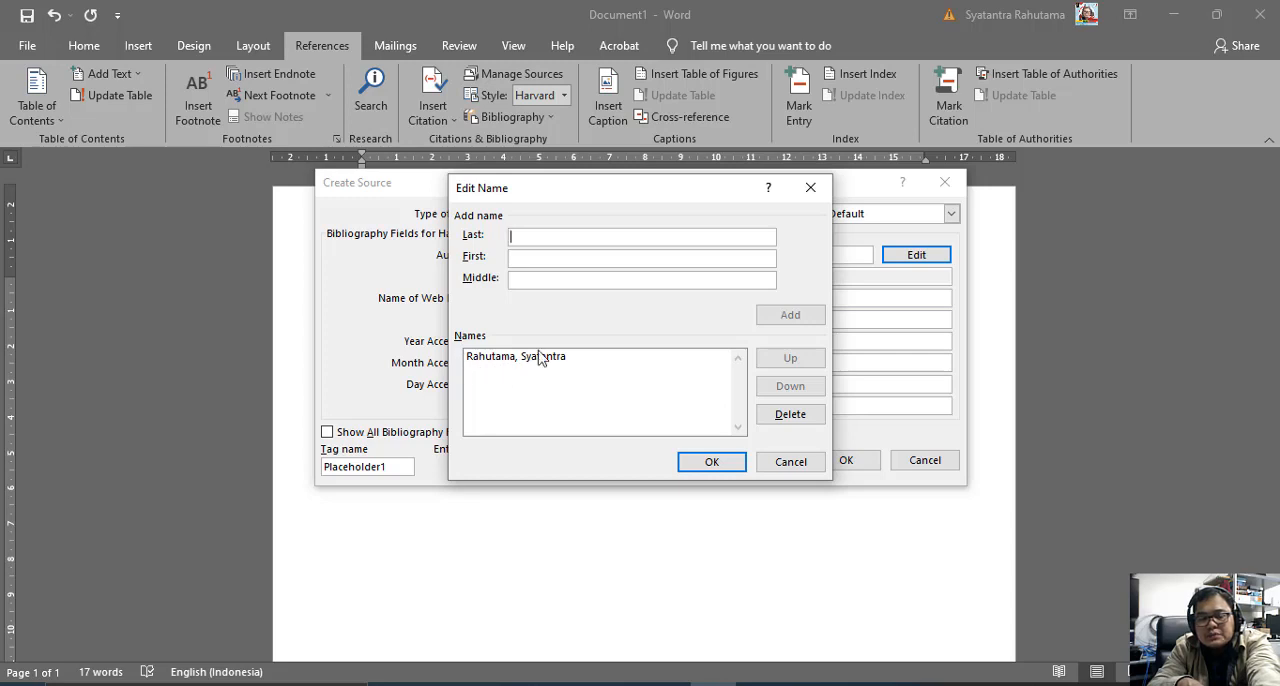
click(708, 462)
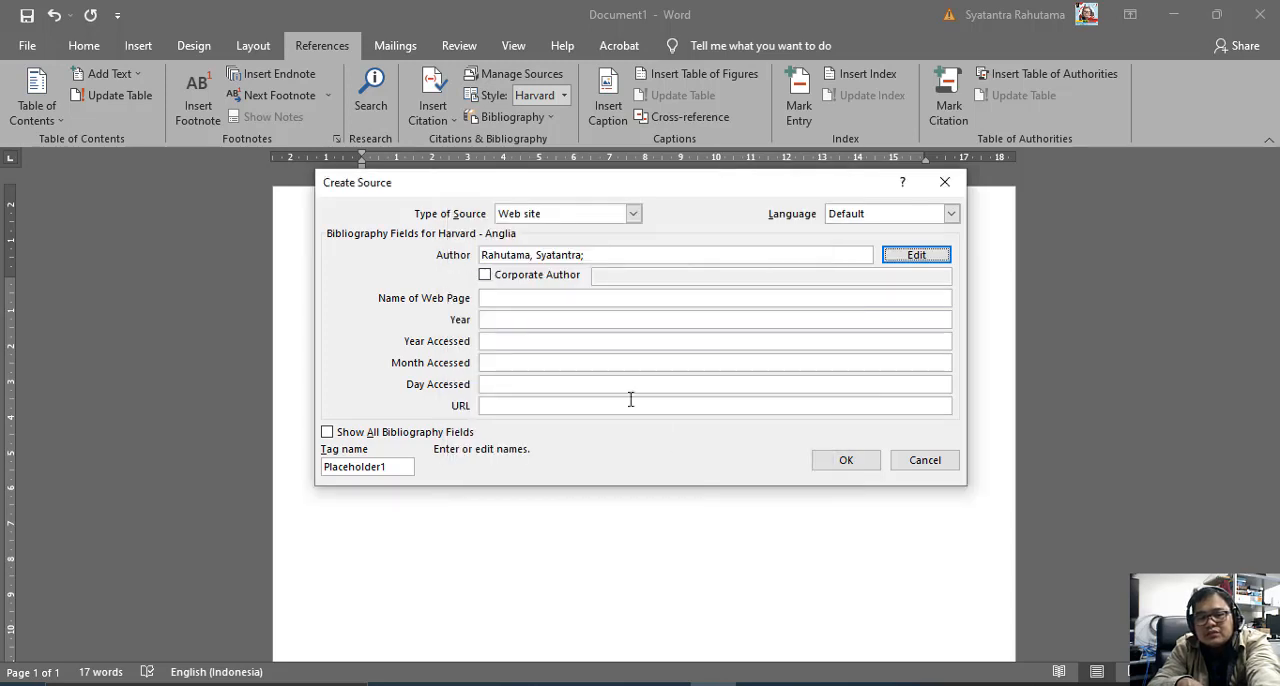
Enter the author's website address as the name of the web page.
click(512, 298)
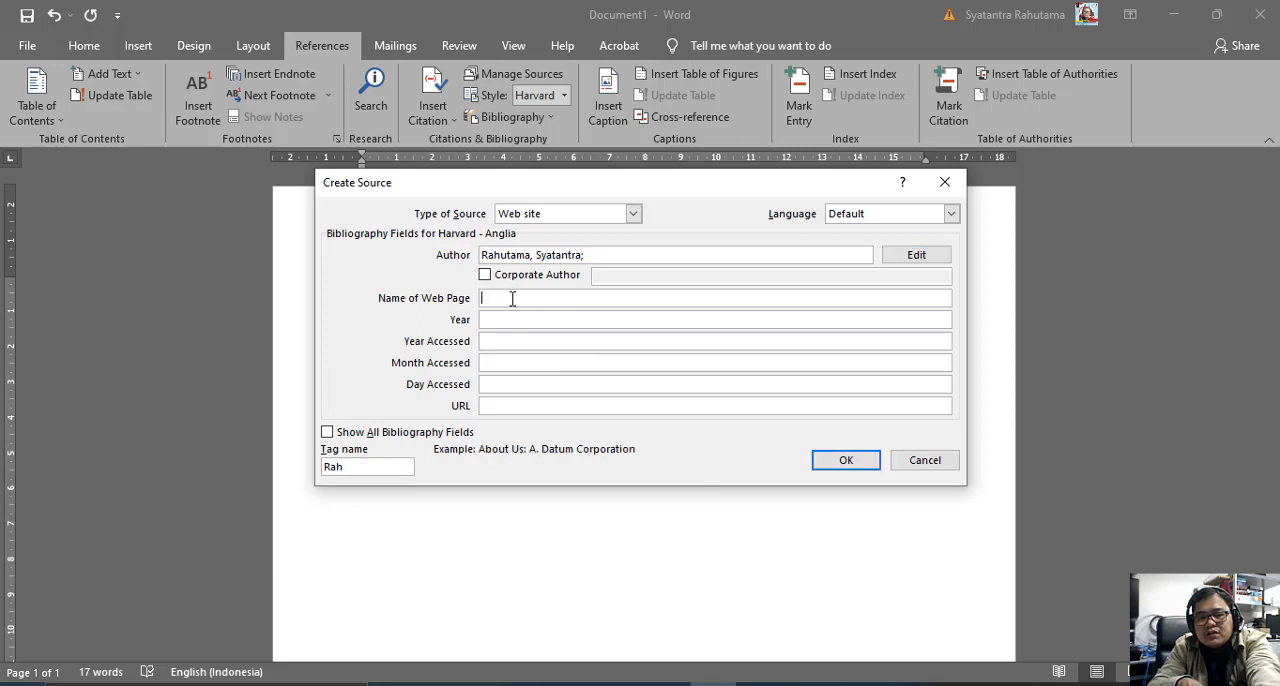
text(wwww)
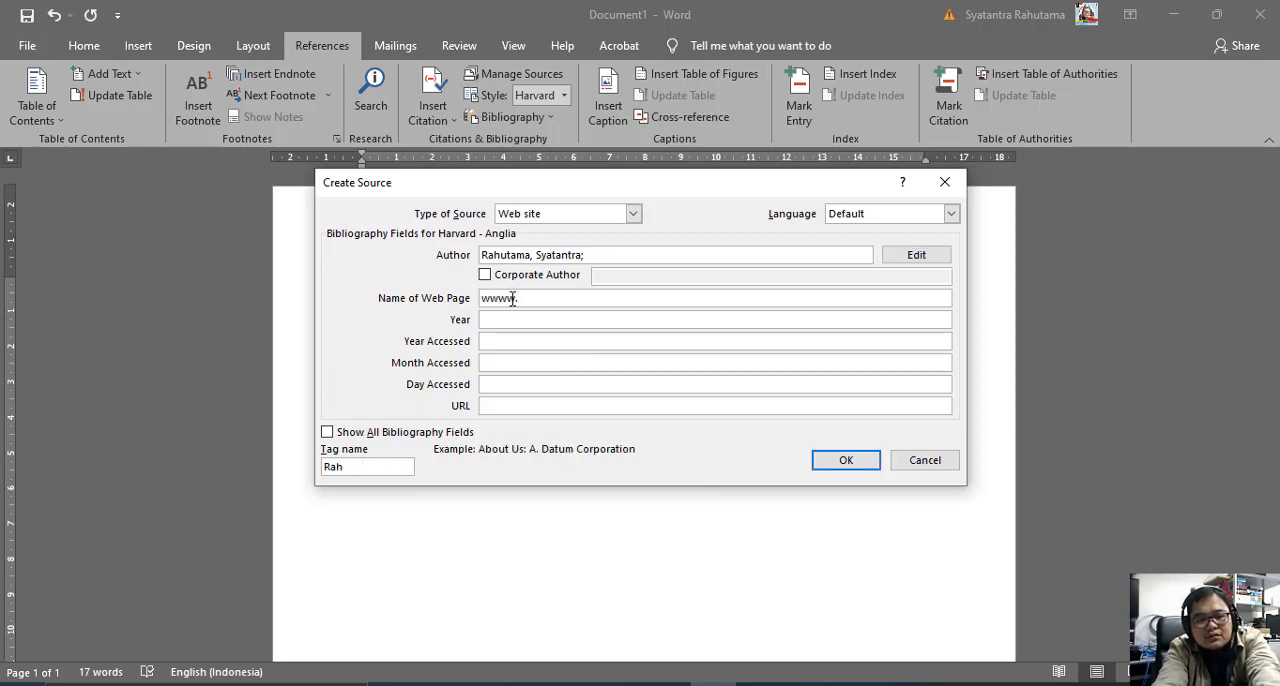
key(BackSpace)
text(.syat)
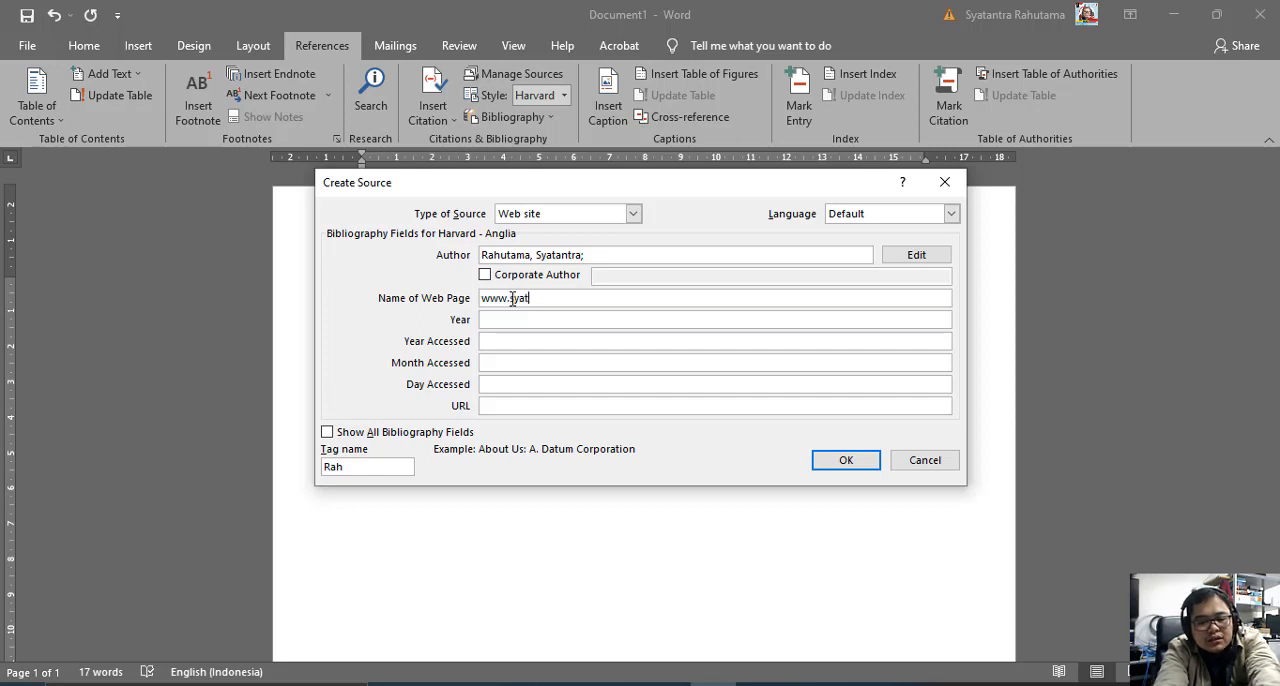
text(antra)
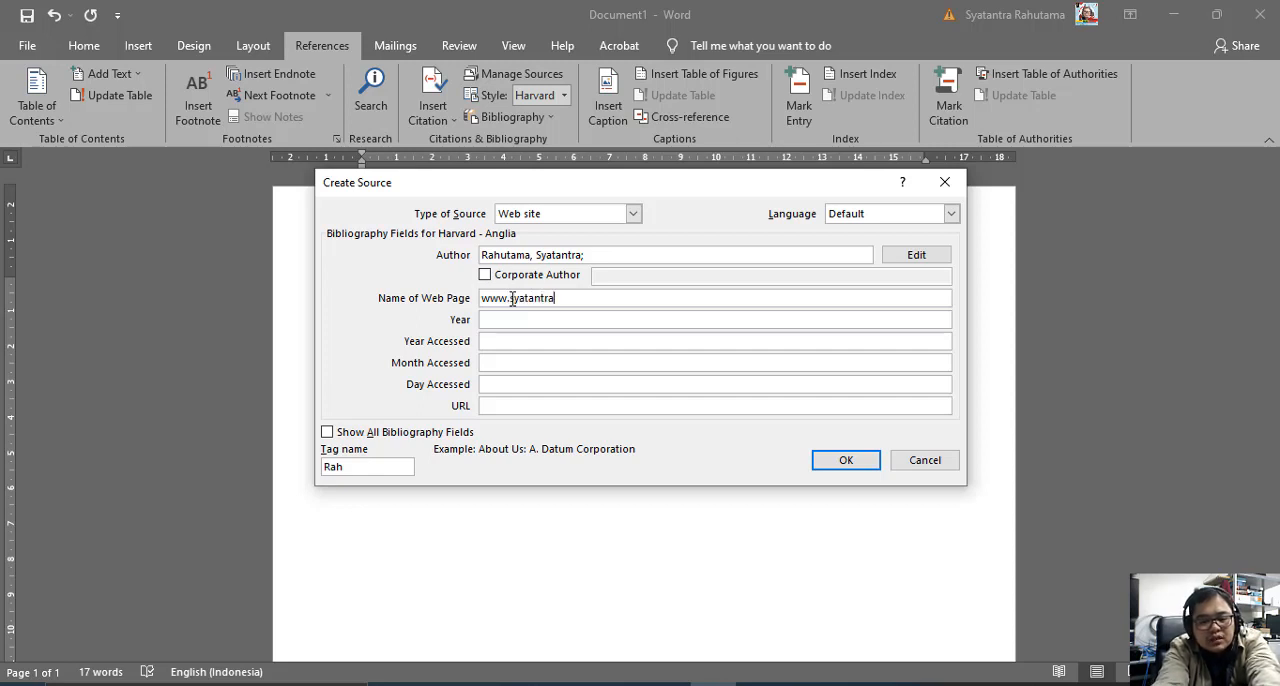
text(.com)
key(Tab)
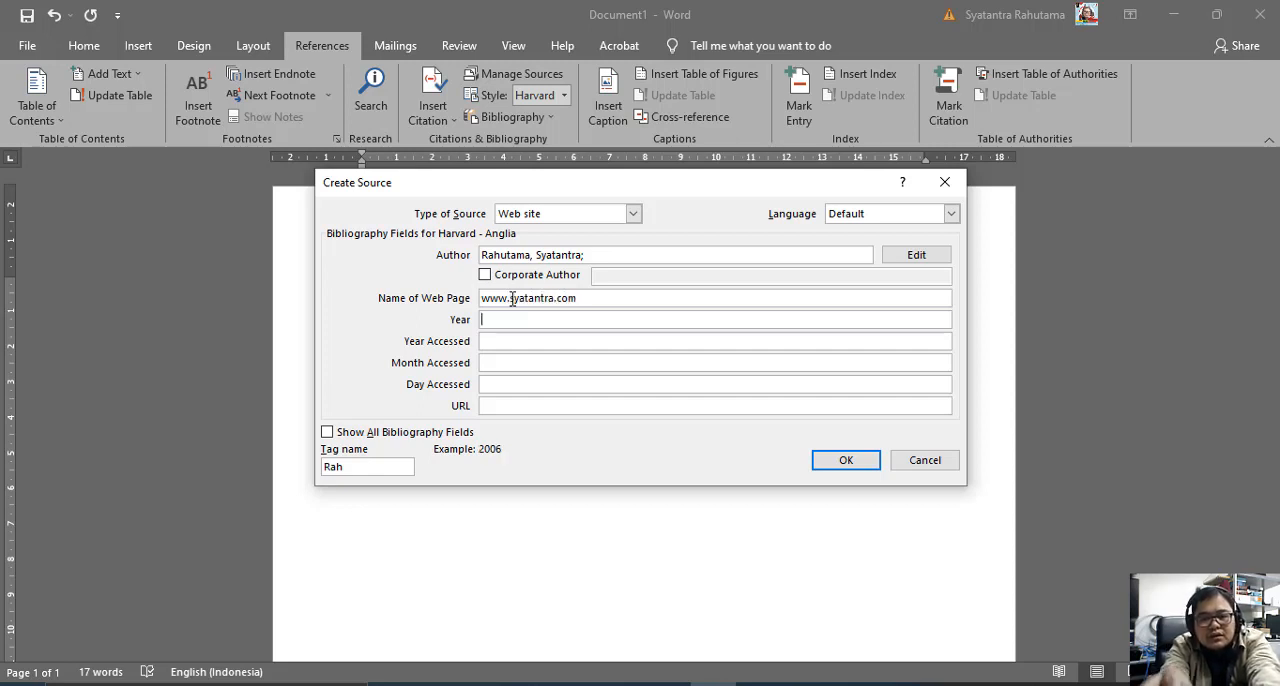
Set the website source's year to 2019 and its access date to 29 September 2021.
text(20)
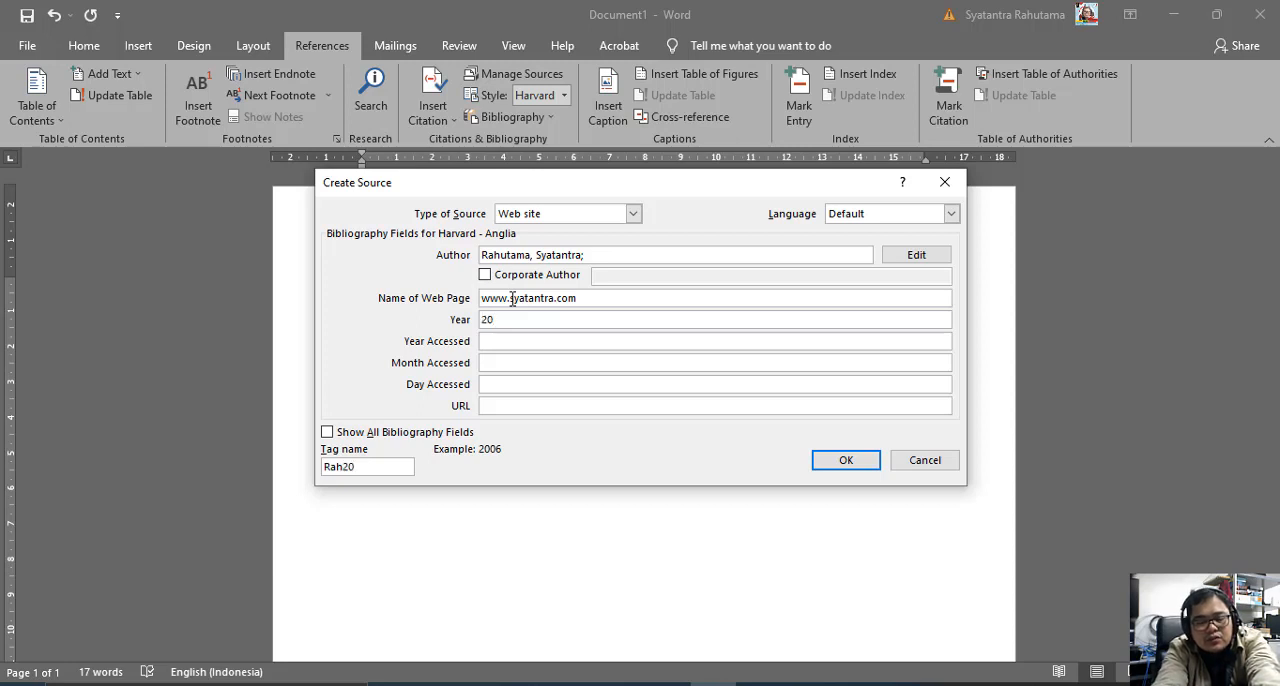
text(19)
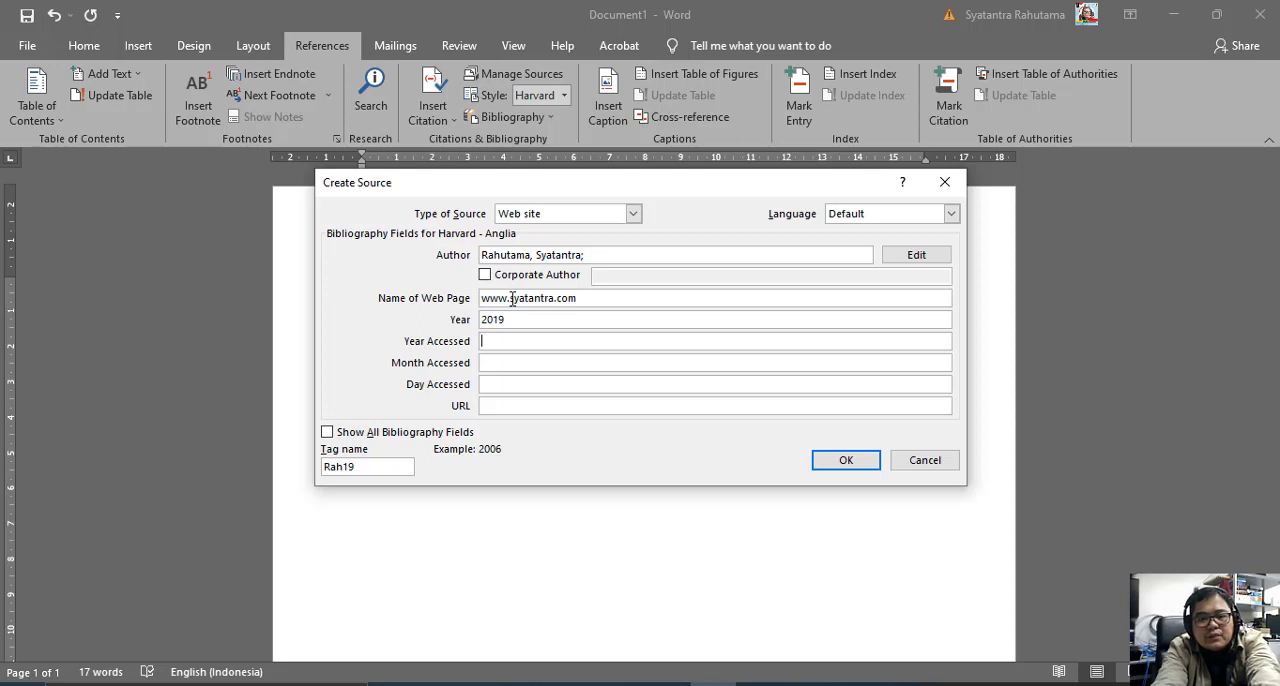
text(2021)
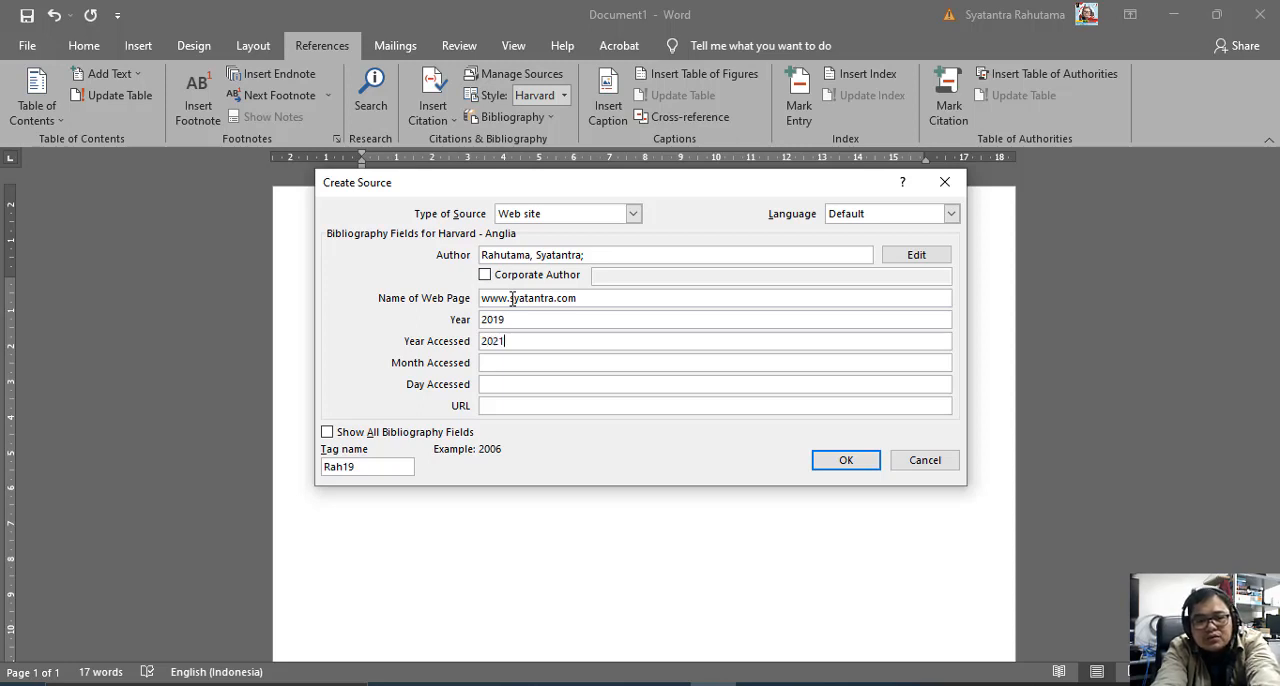
key(Tab)
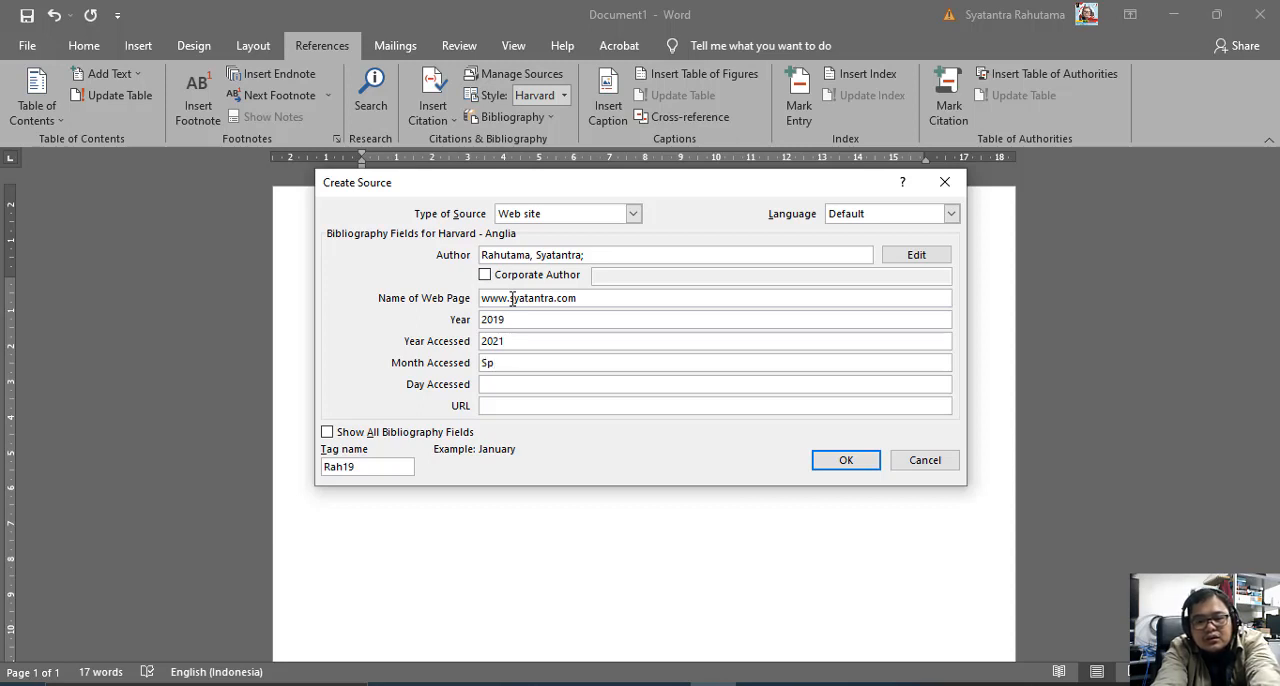
text(September)
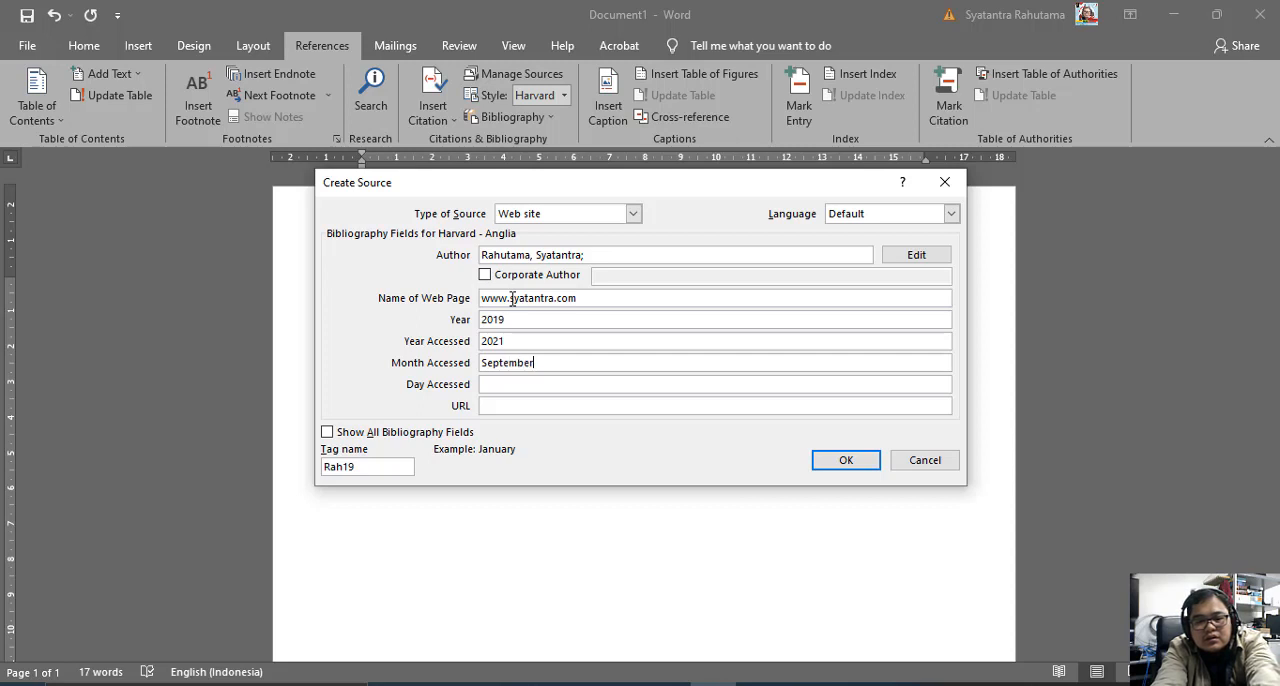
key(Tab)
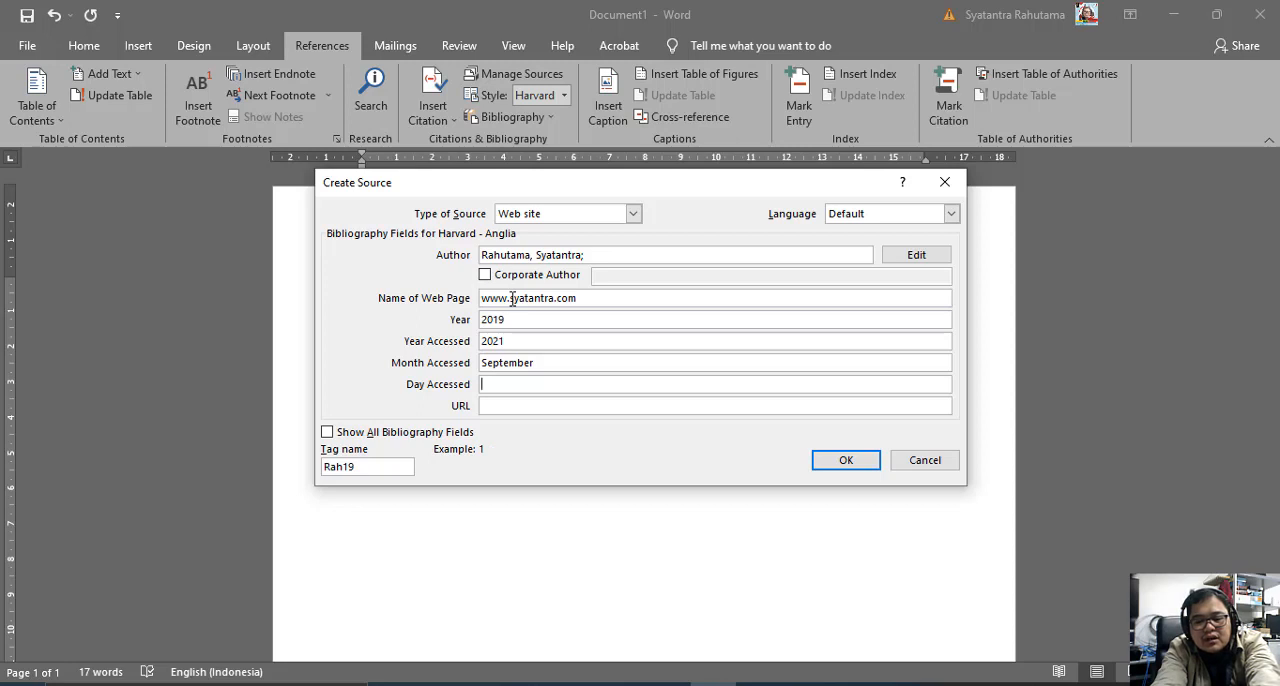
text(29)
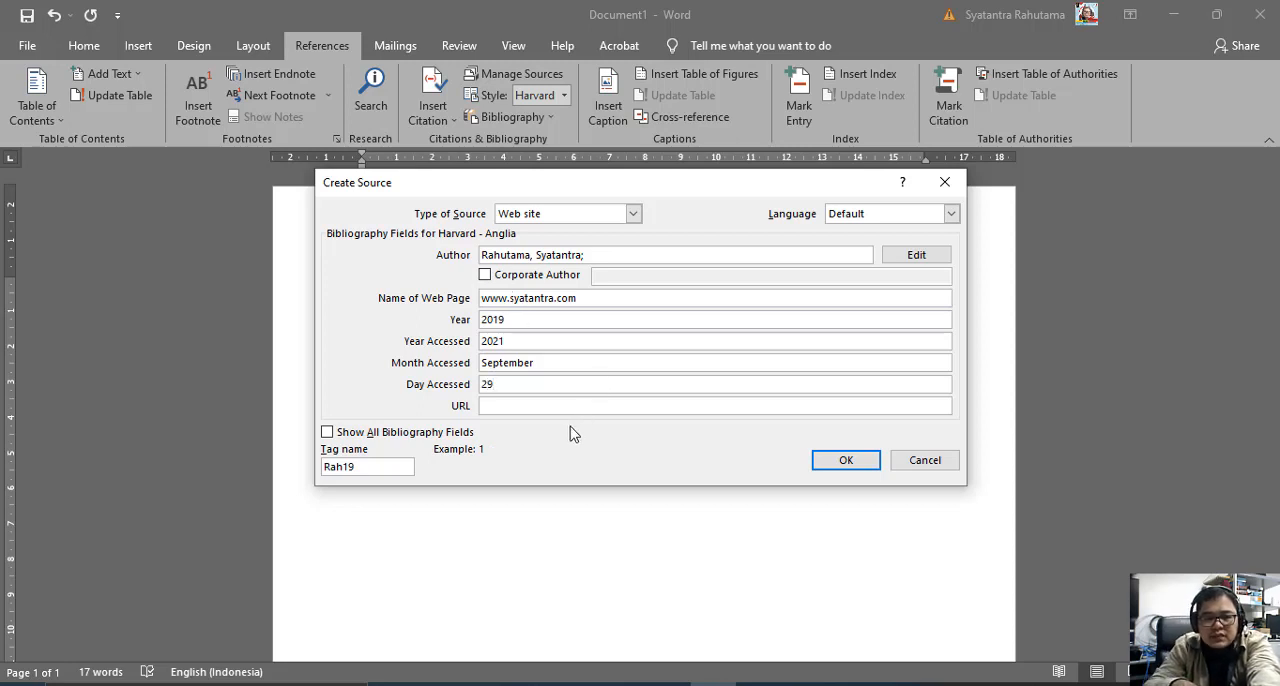
Replace the name of the web page with the author's first name followed by "Website".
drag(580, 298, 466, 298)
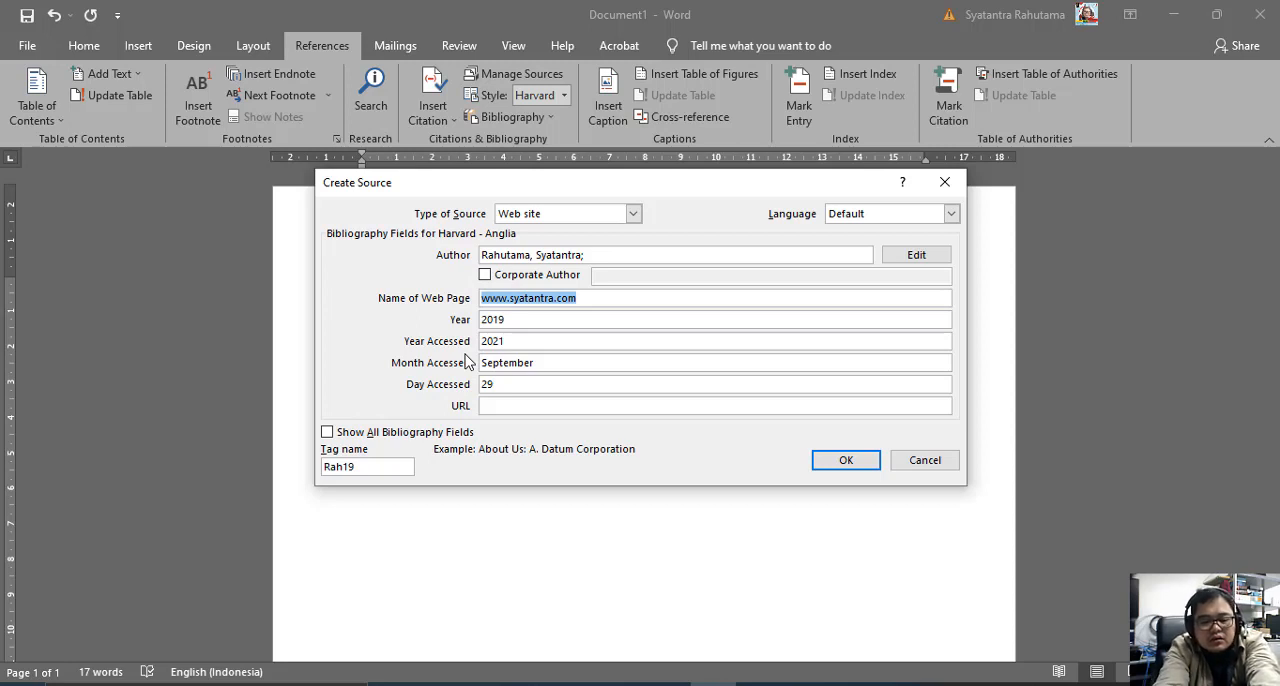
text(Syat)
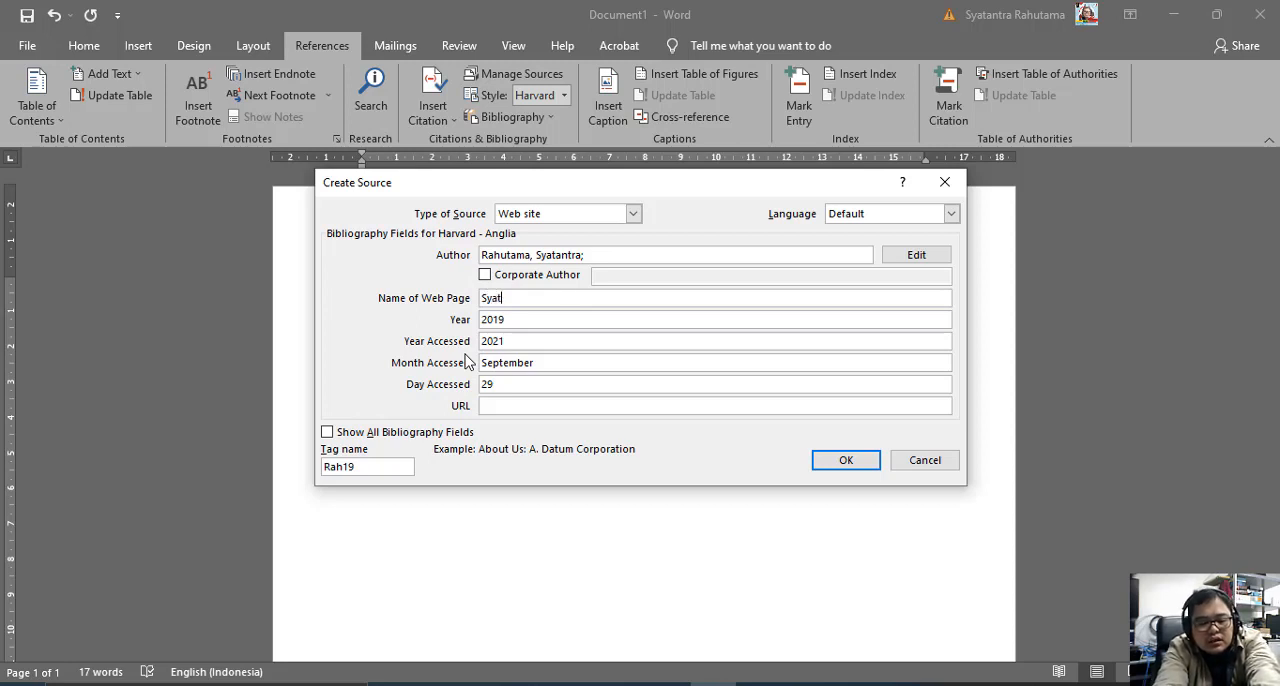
text(antra Wbes)
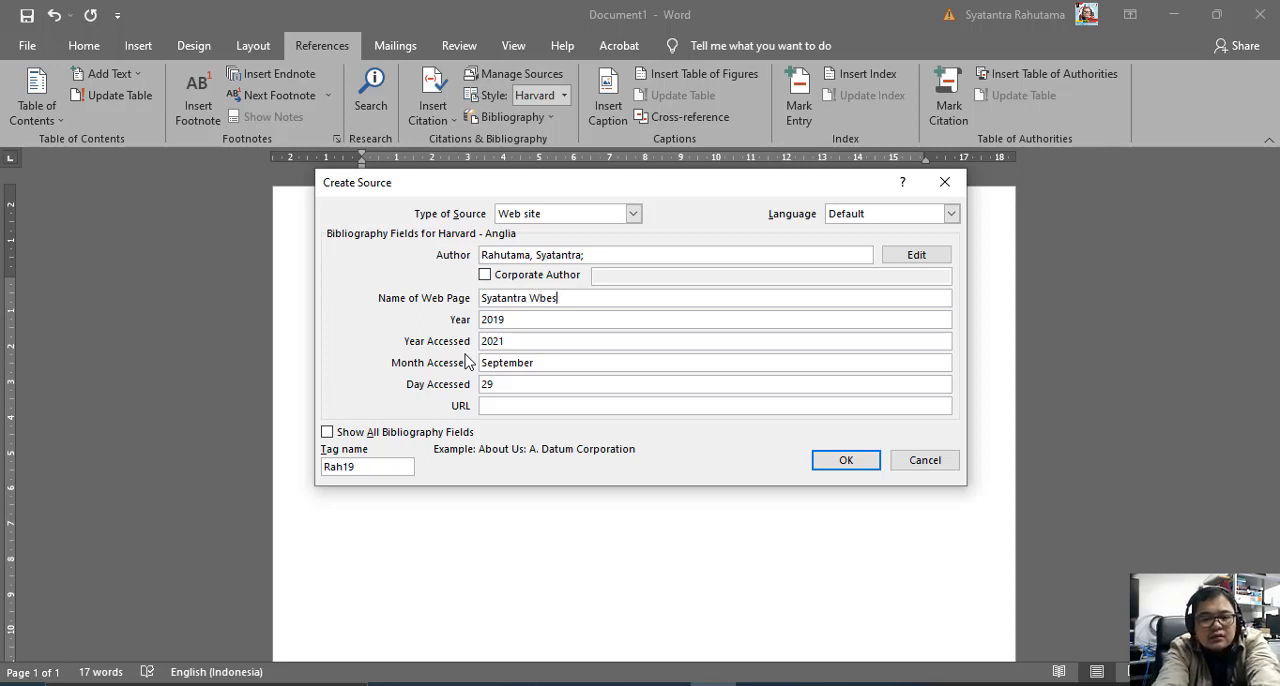
key(BackSpace)
key(BackSpace)
key(BackSpace)
text(ebsit)
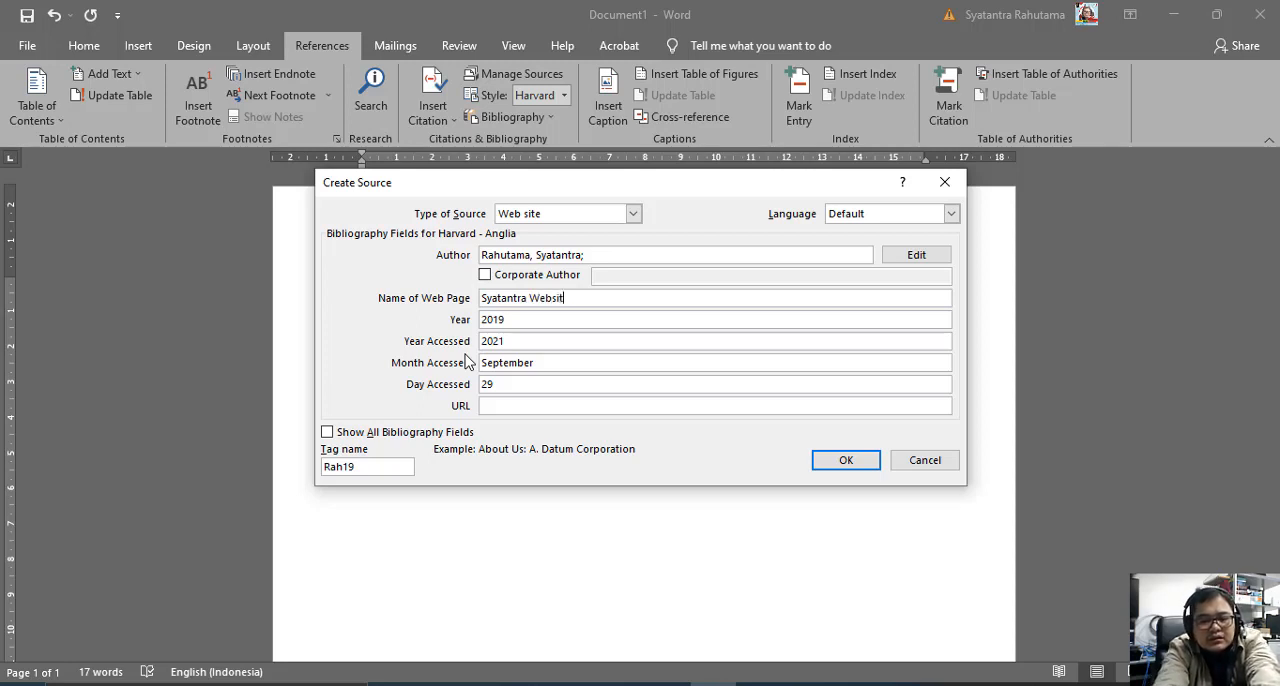
Enter the author's website address as the source's URL and save the new website source.
click(525, 405)
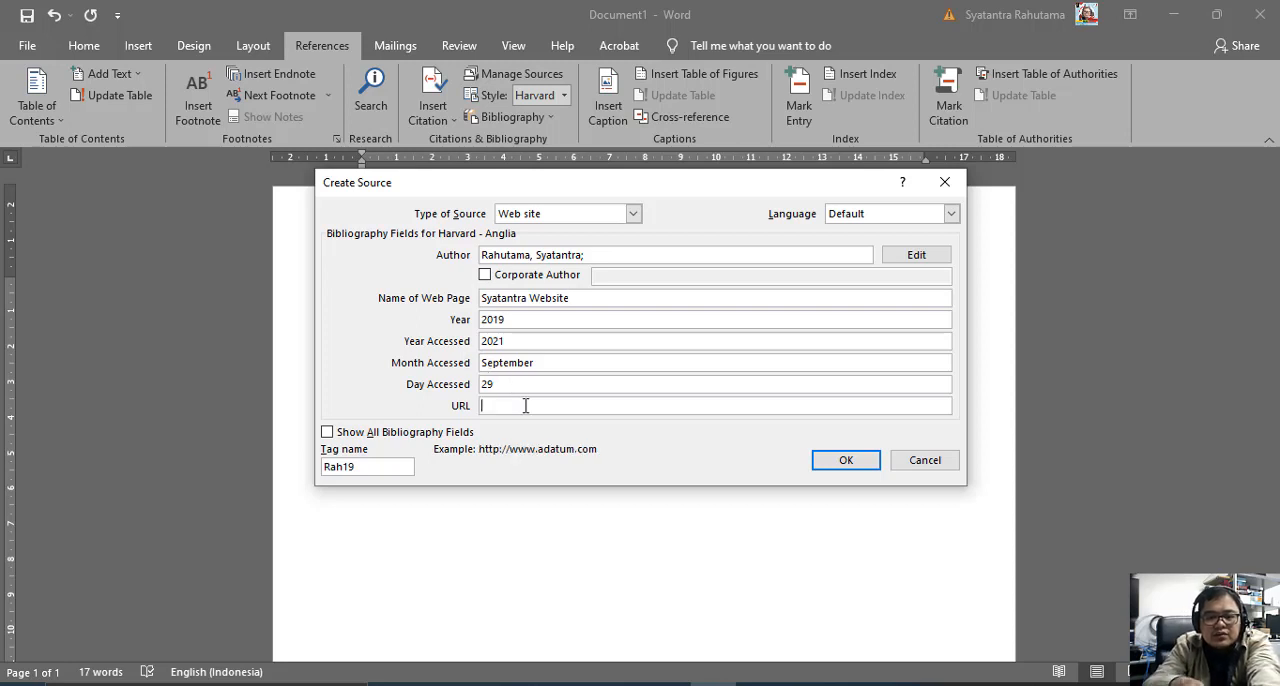
text(www.sya)
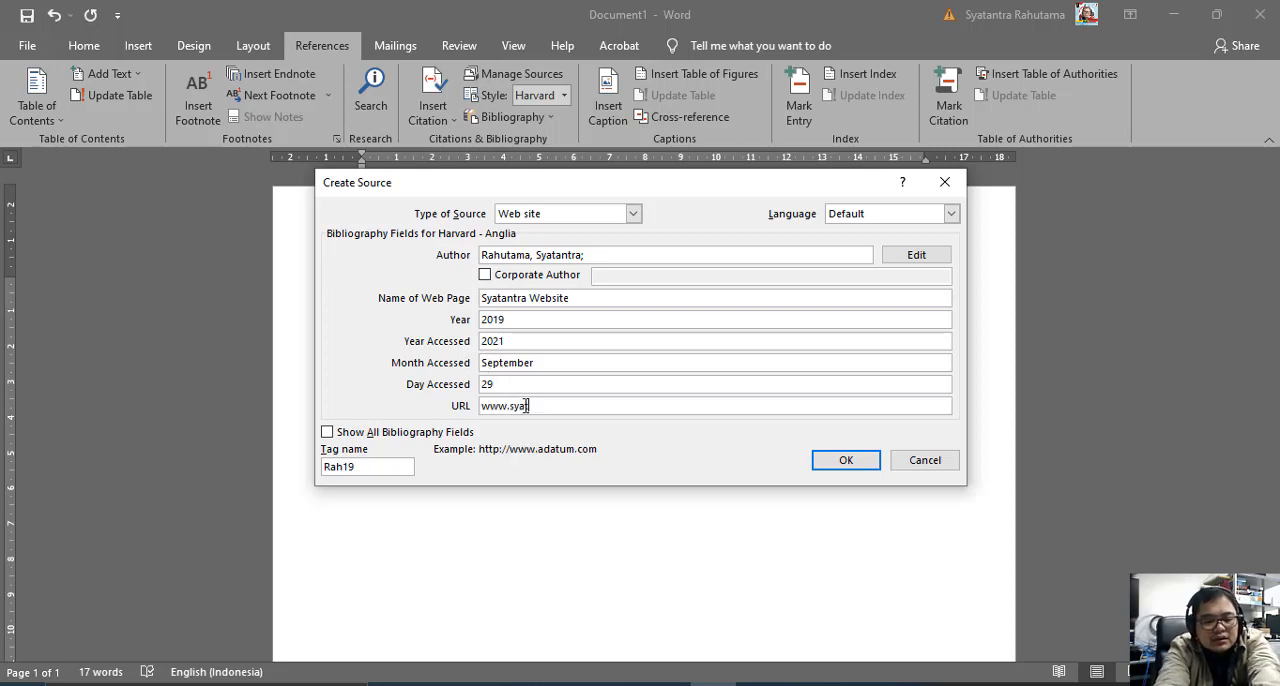
text(tantra.com)
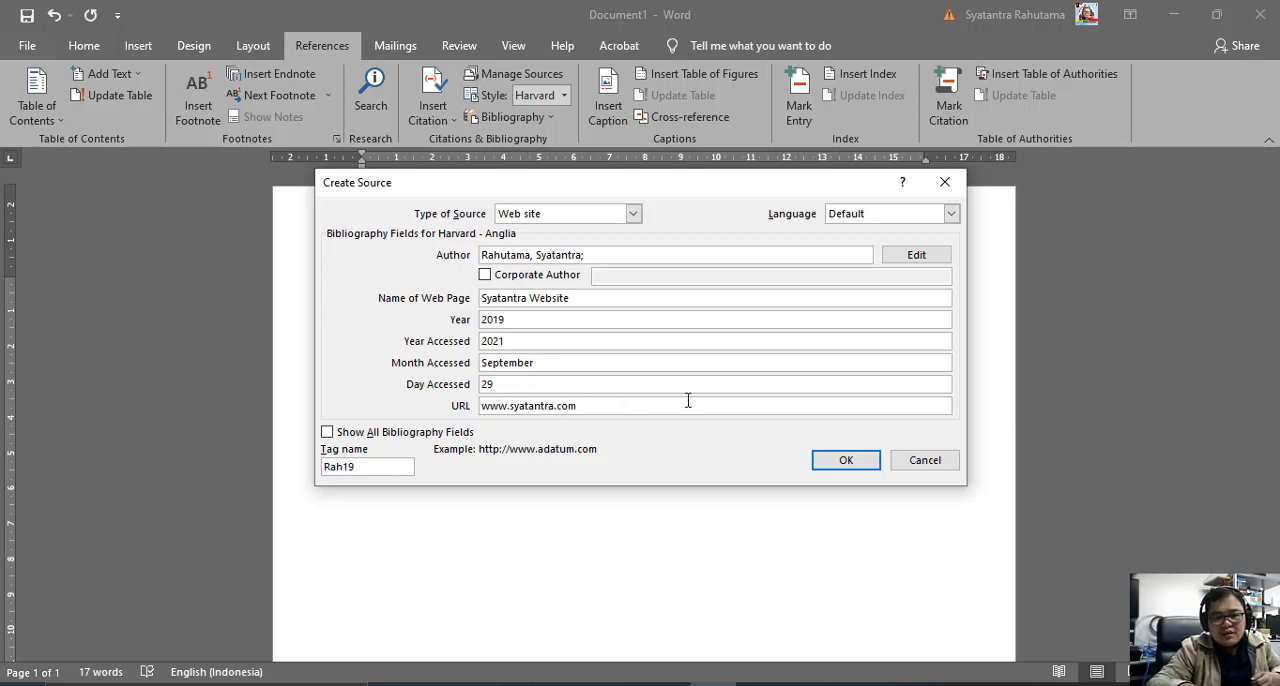
click(828, 462)
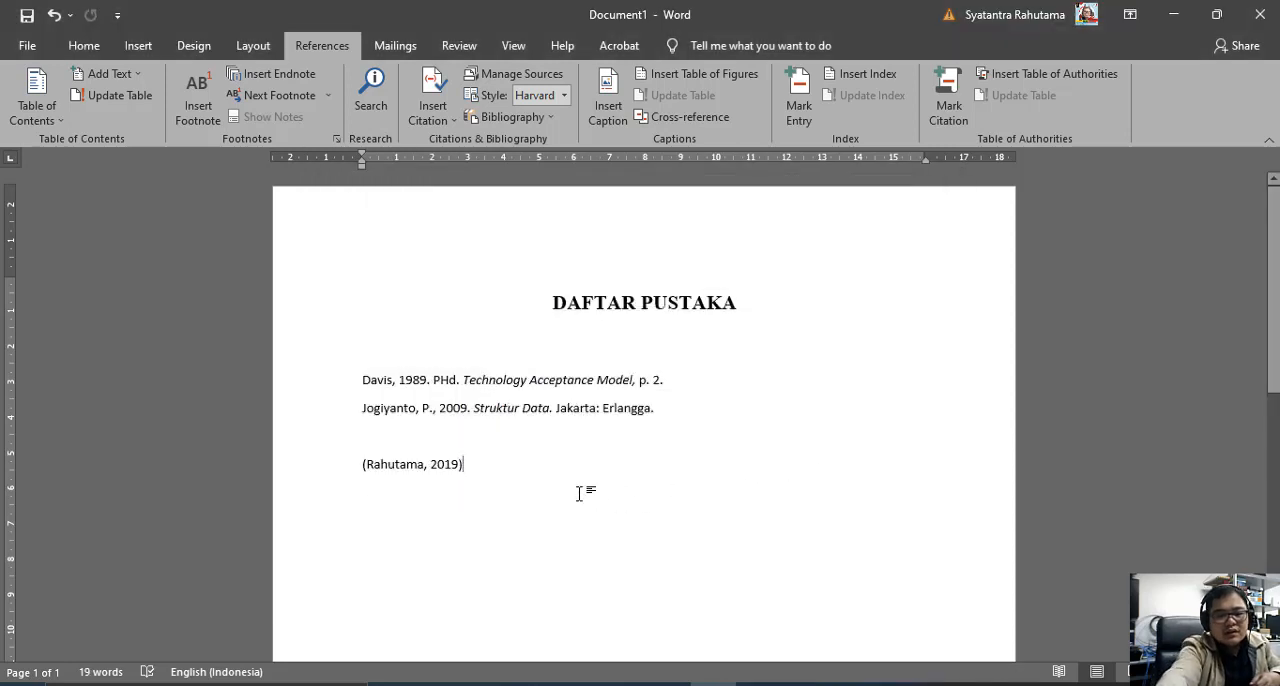
Delete the inserted in-text citation below the bibliography and update the bibliography to include the website source.
key(BackSpace)
key(BackSpace)
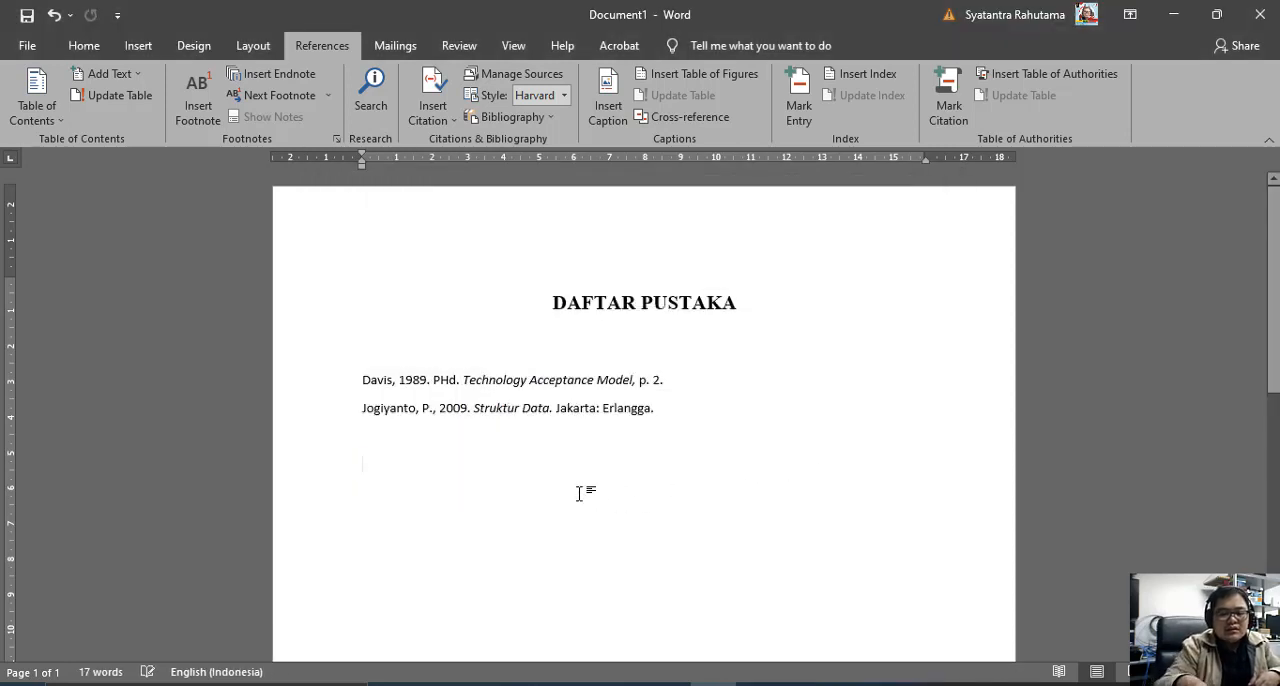
click(568, 402)
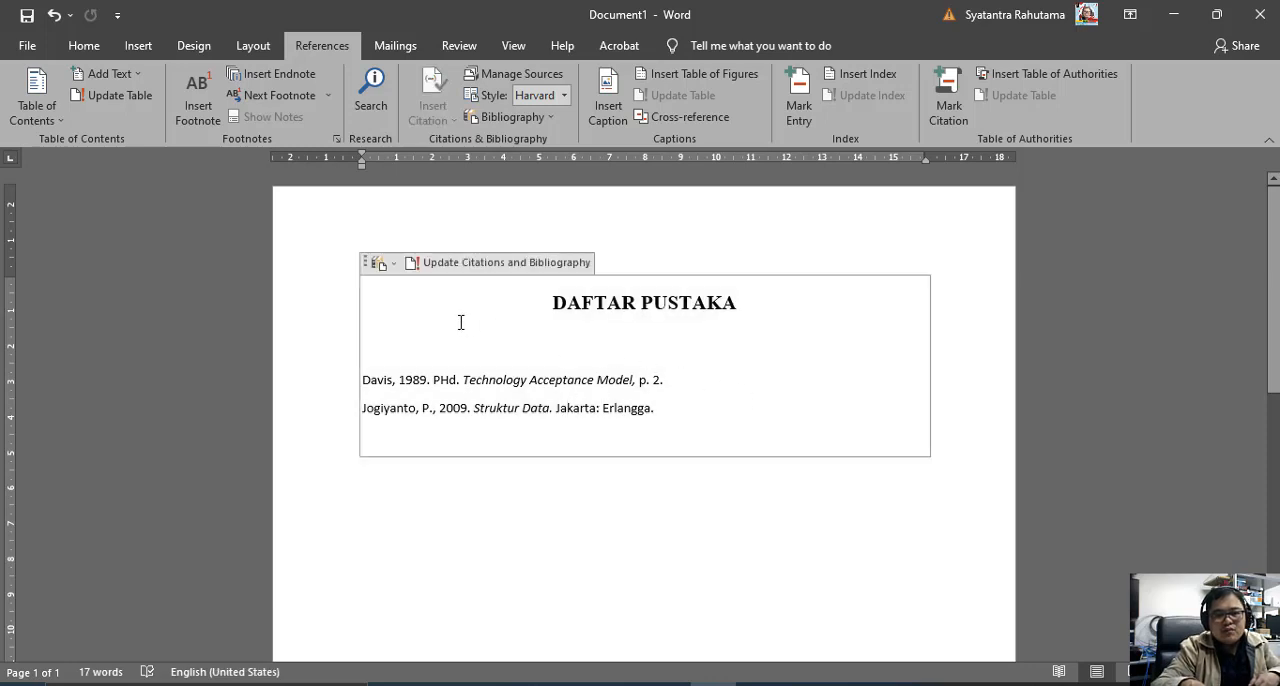
click(443, 263)
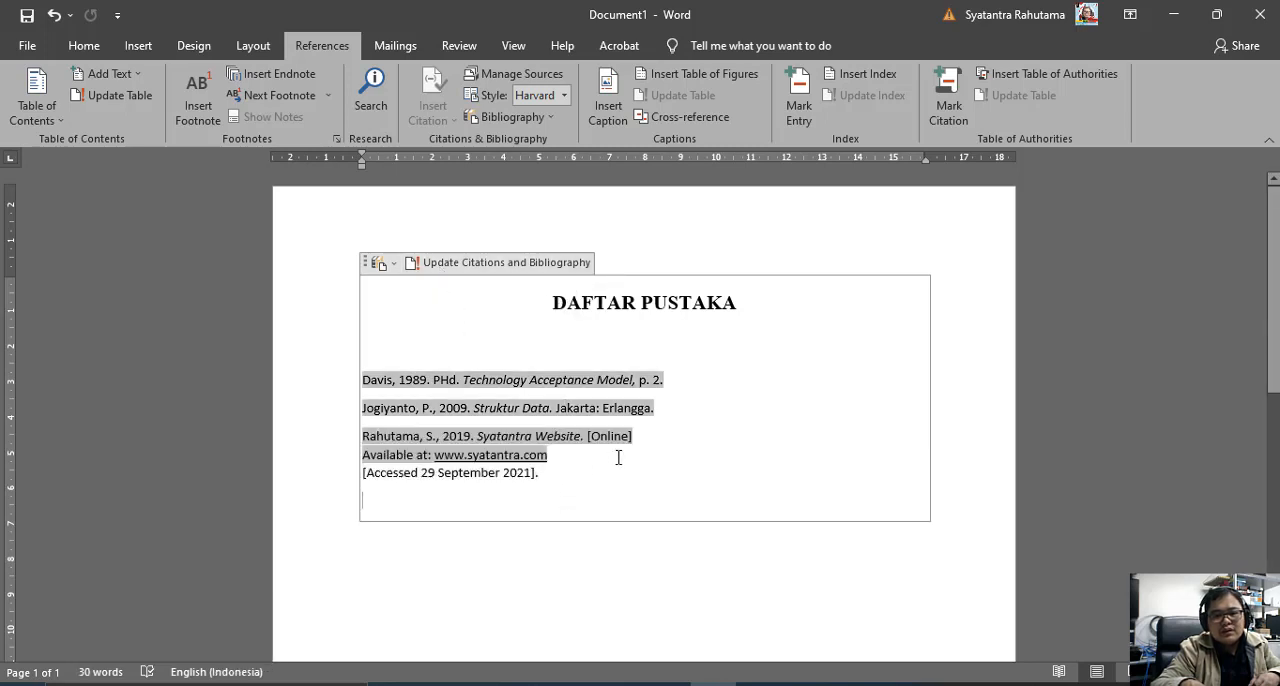
click(667, 443)
click(680, 405)
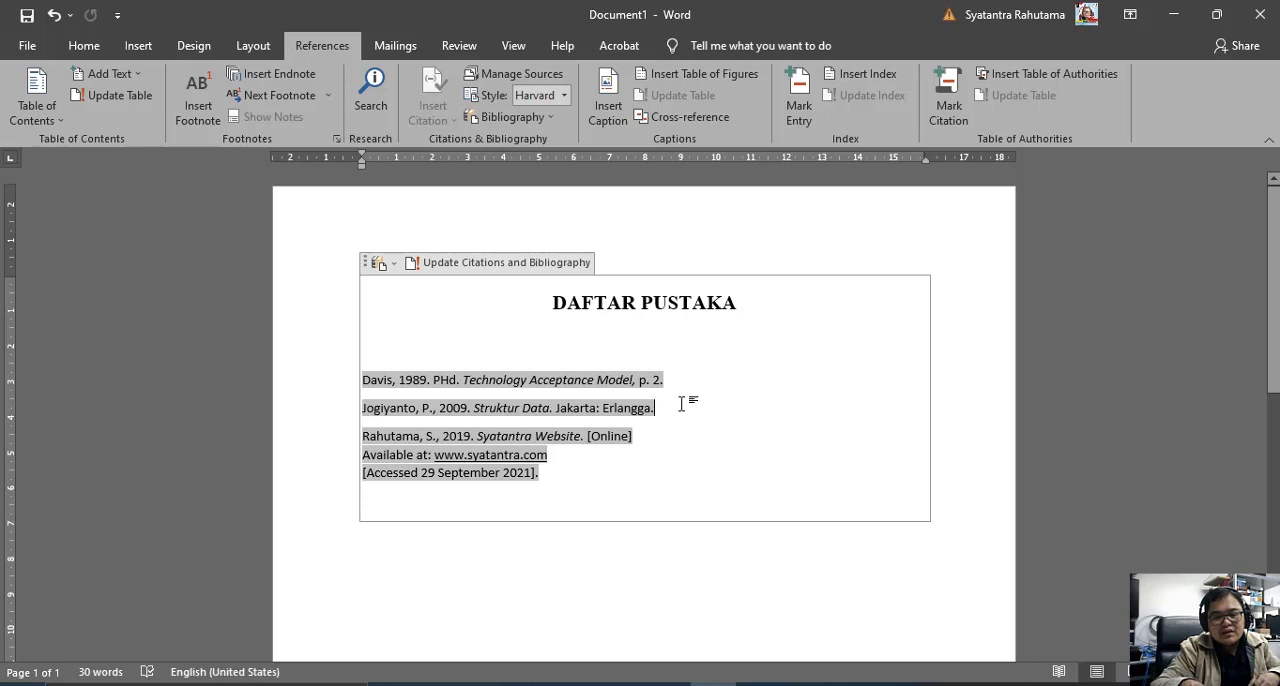
click(599, 460)
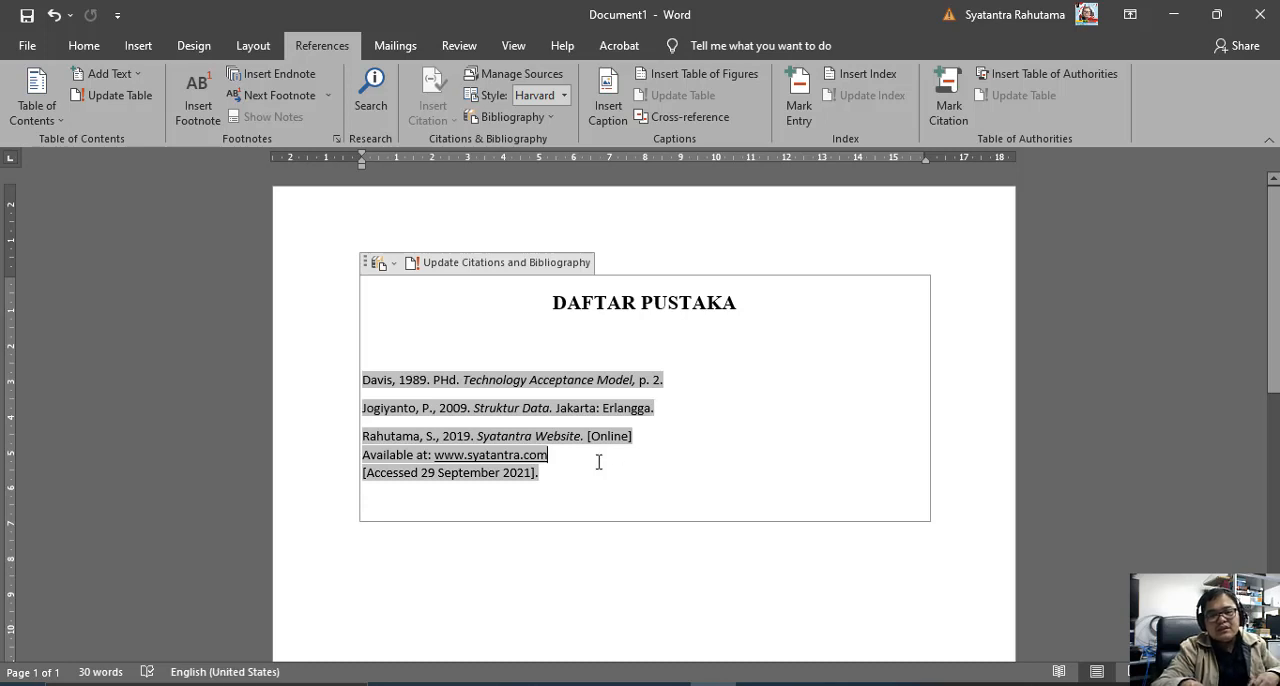
click(522, 279)
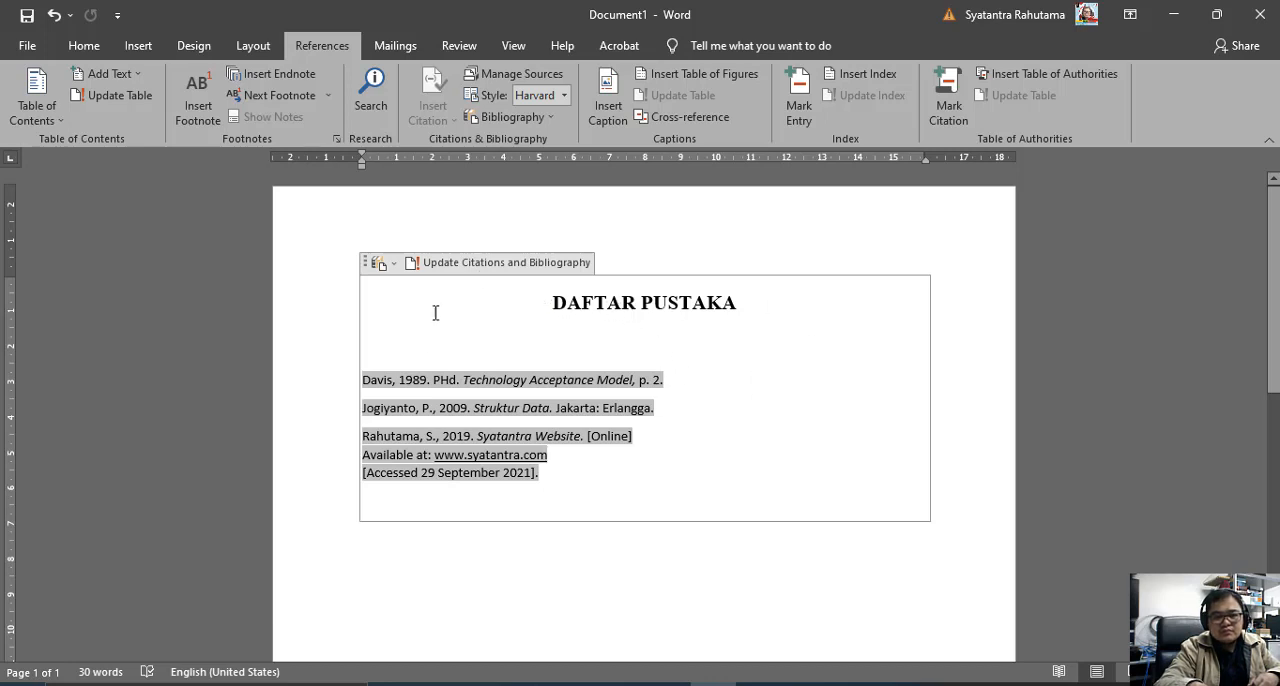
click(705, 252)
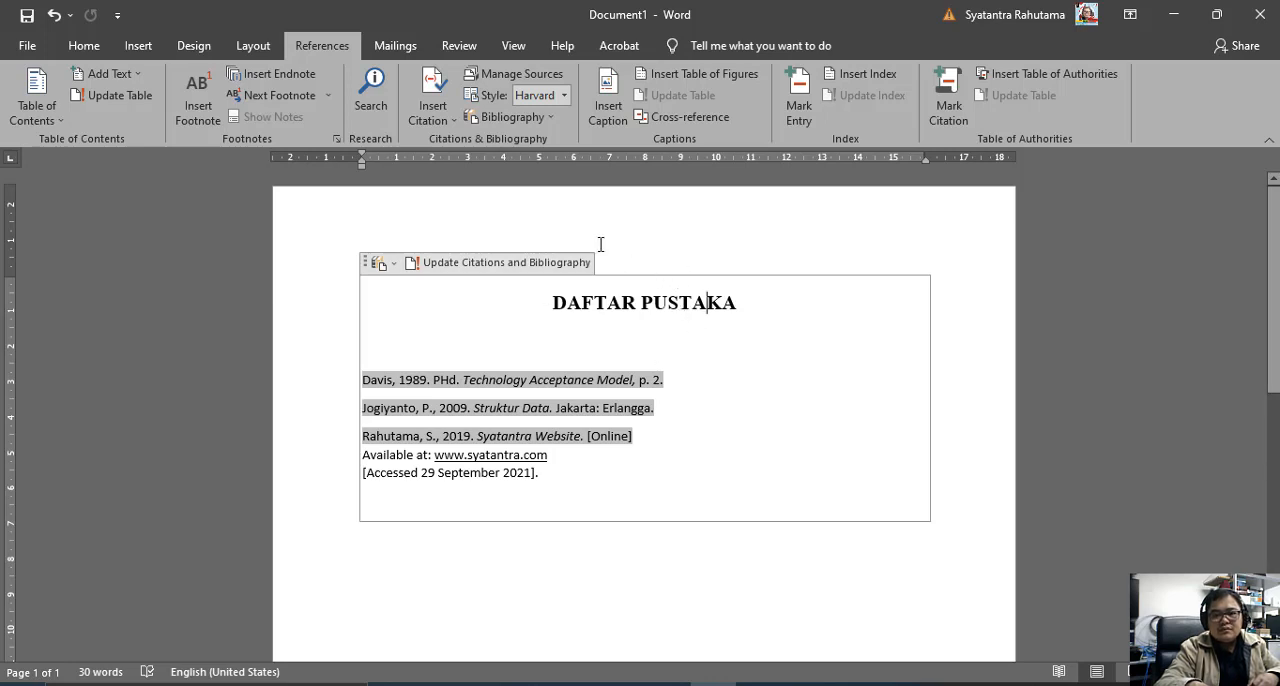
Delete the 2019 website source from the document's current source list and update the bibliography to drop its entry.
click(547, 76)
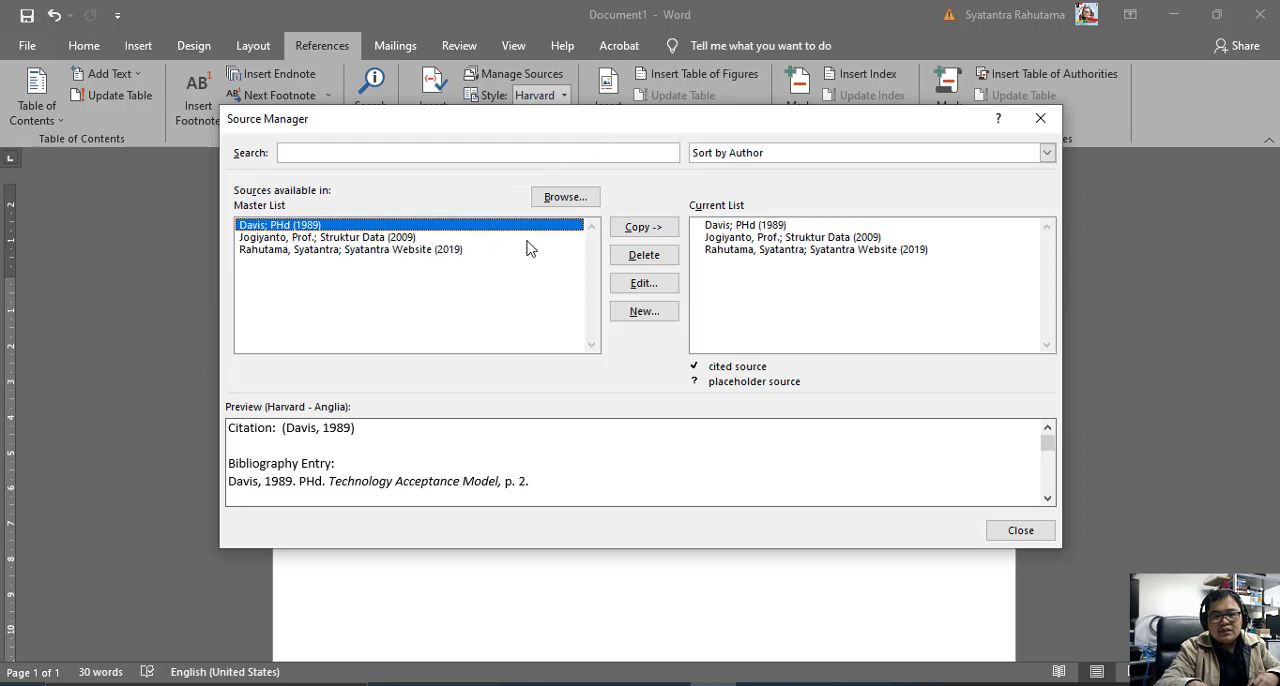
click(717, 241)
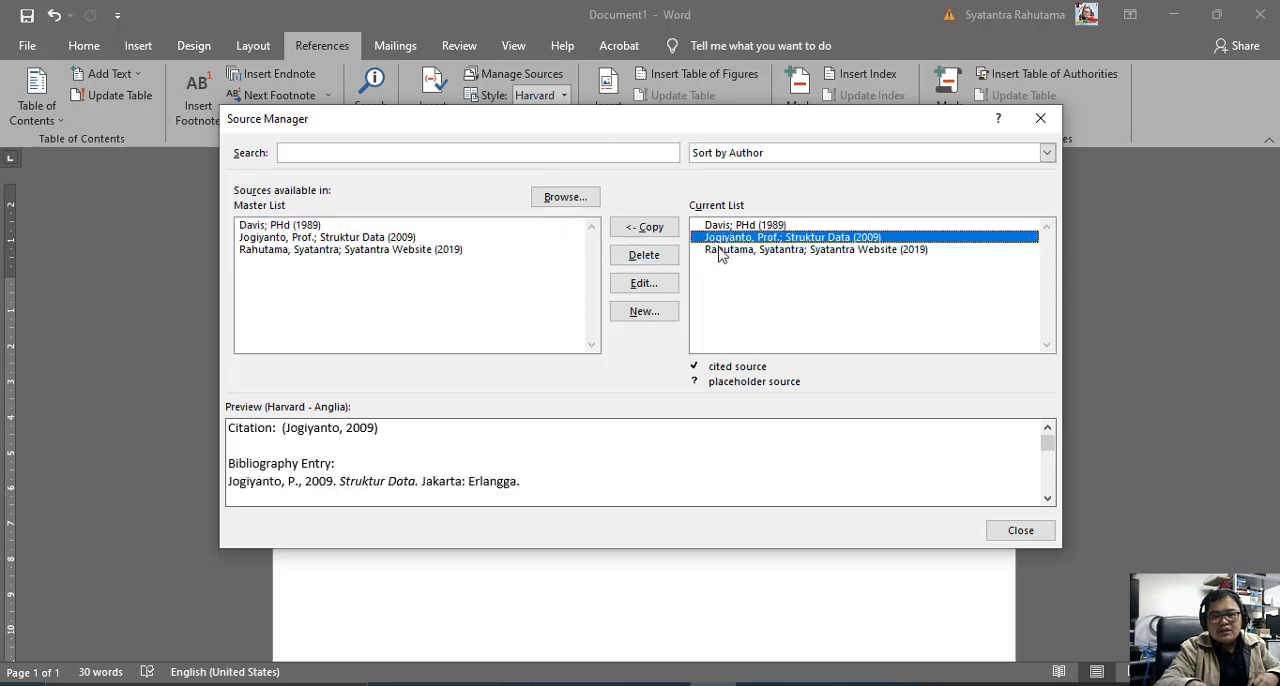
click(720, 250)
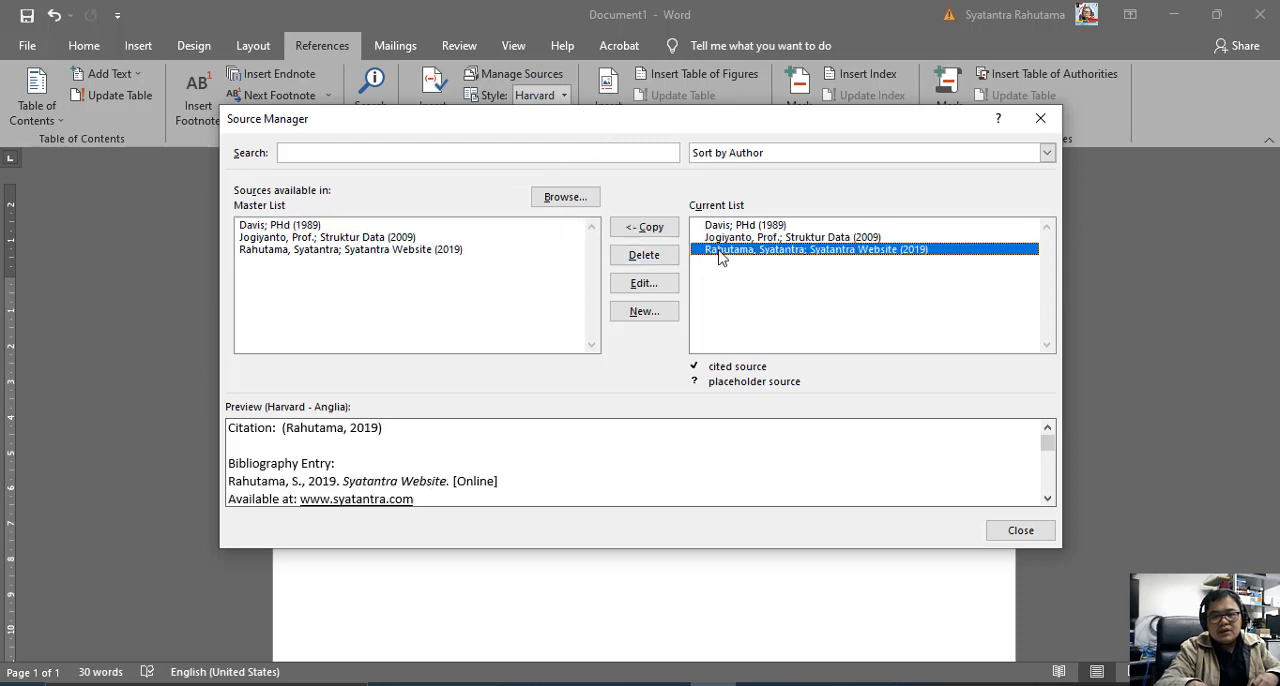
click(657, 258)
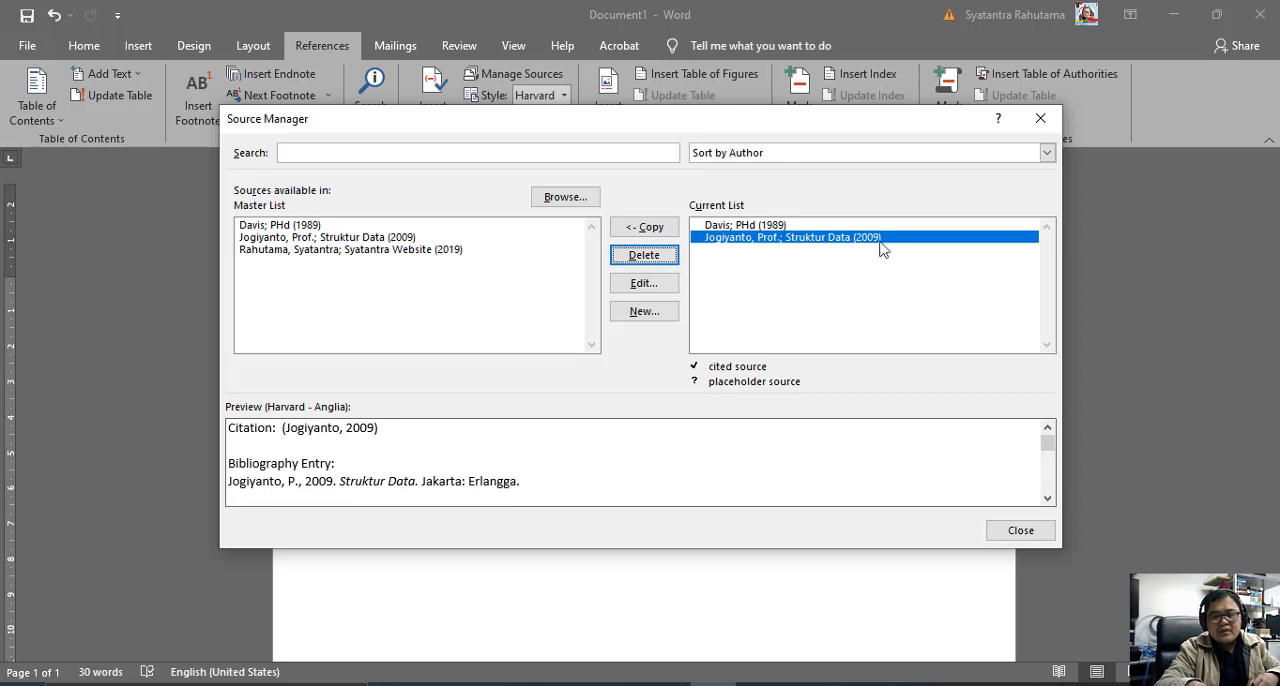
click(1035, 130)
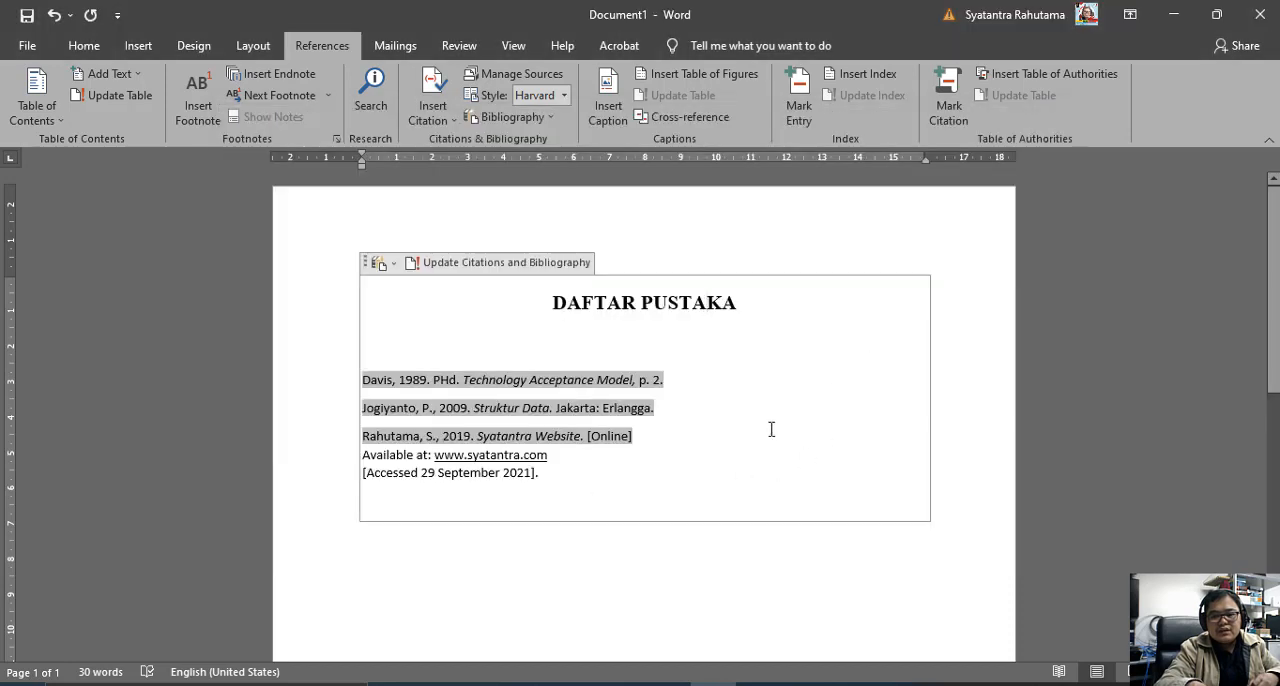
click(494, 266)
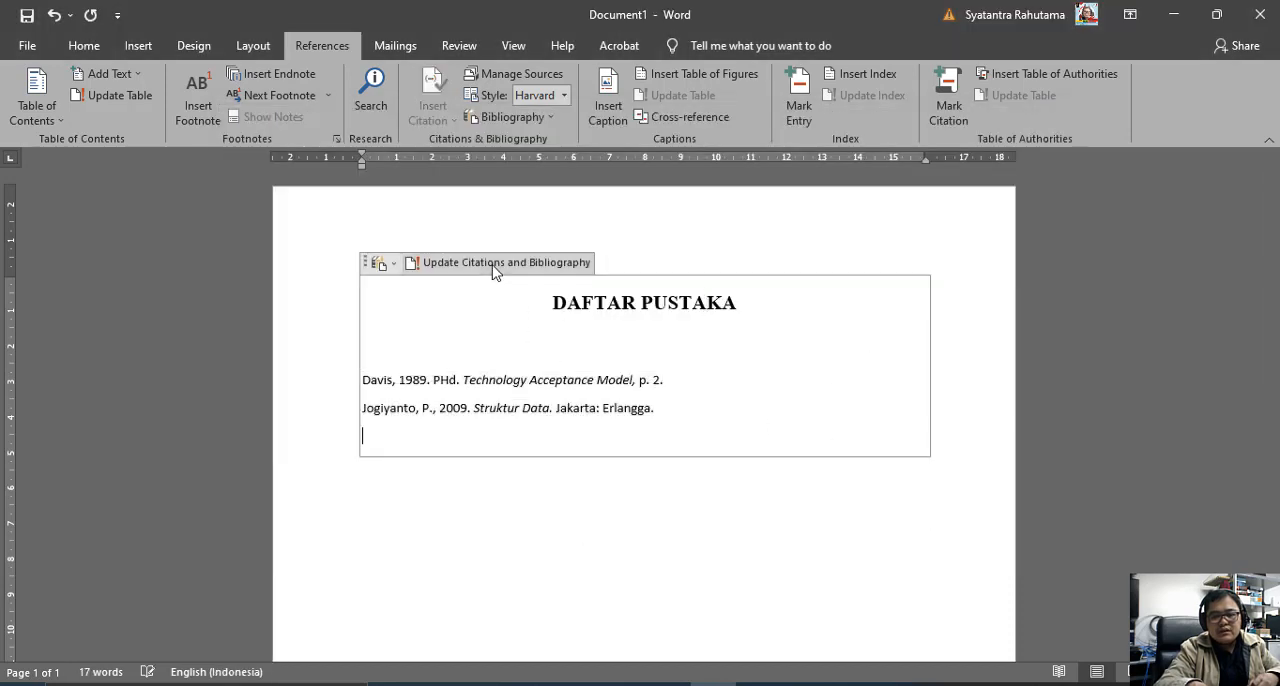
click(475, 529)
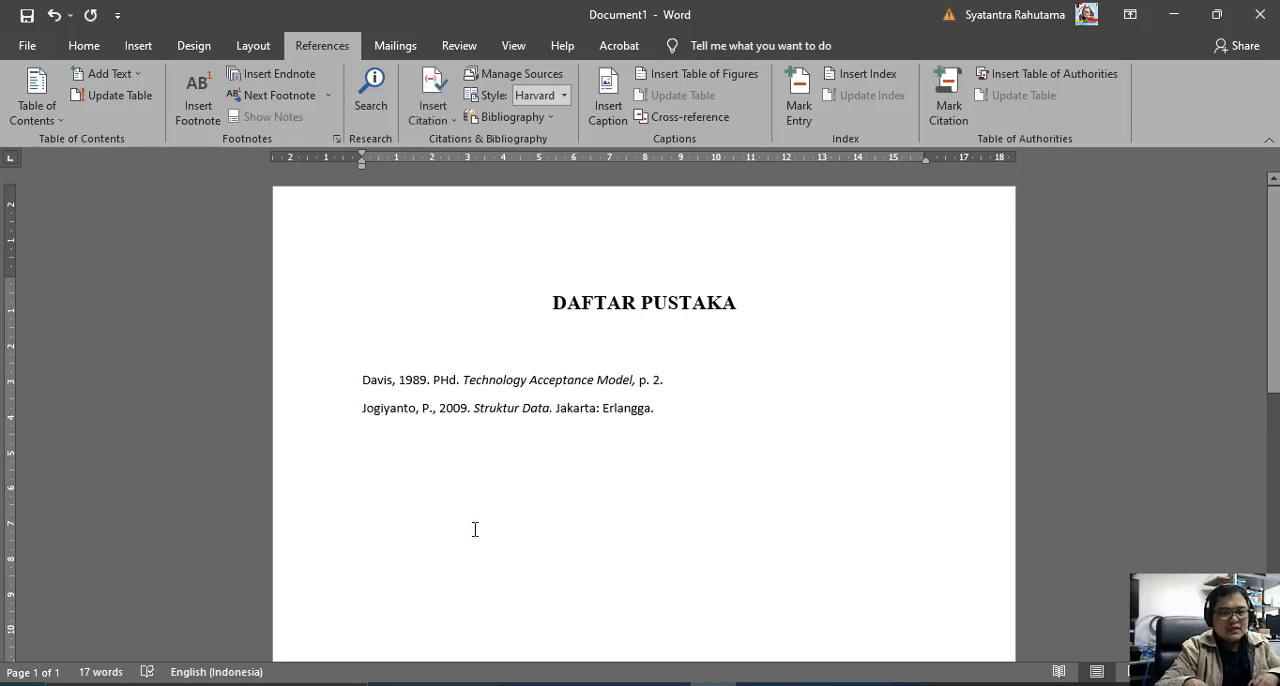